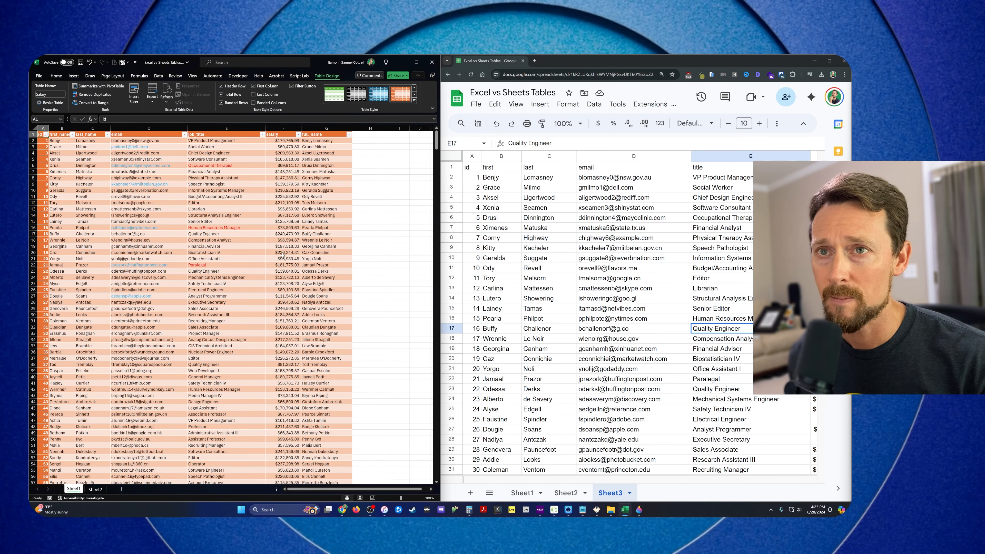
Step: Show the Salary table on Sheet1 of the Google Sheets file from its first row, with the page zoomed out
scroll(294, 265, up, 2)
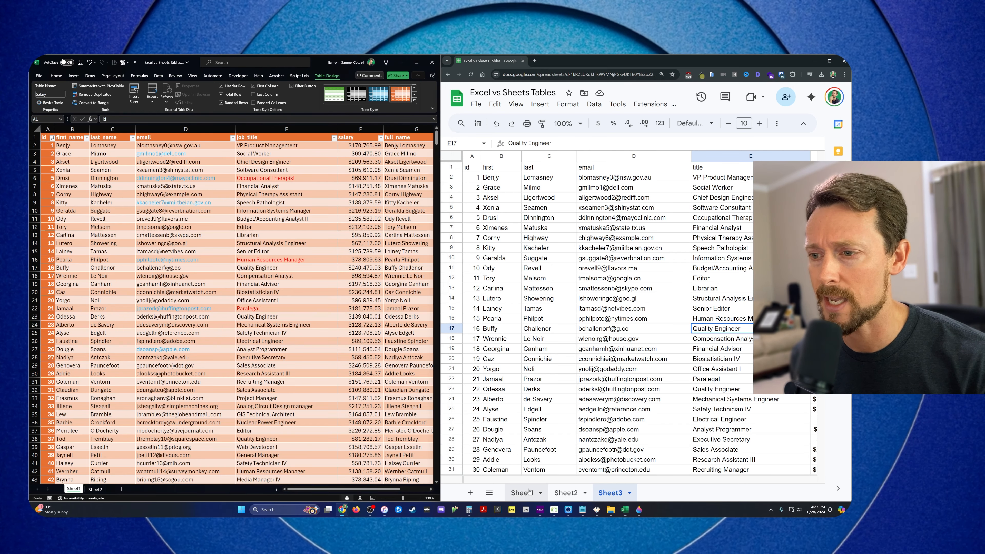
click(522, 492)
click(671, 264)
scroll(671, 264, down, 2)
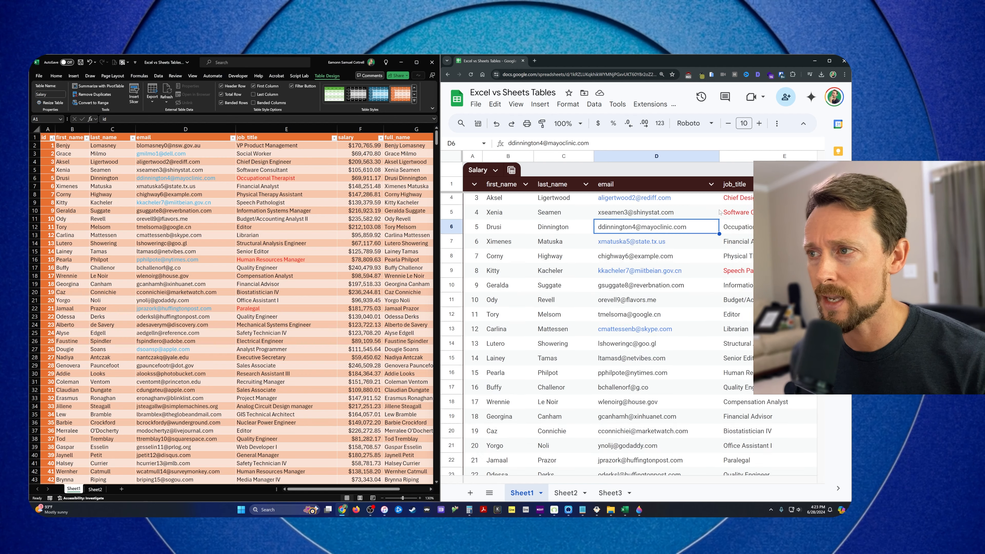
key(ctrl+minus)
scroll(726, 212, up, 2)
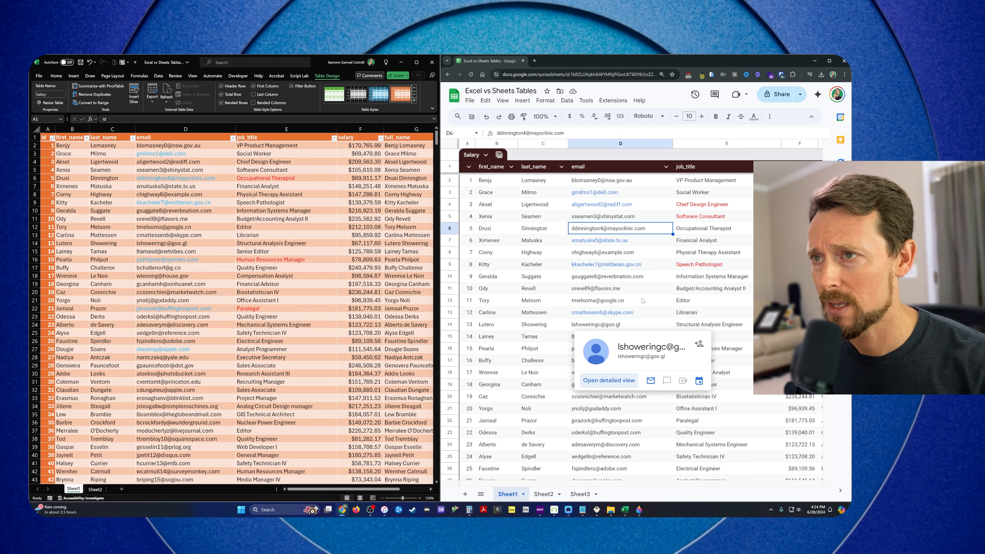
mouse_move(643, 300)
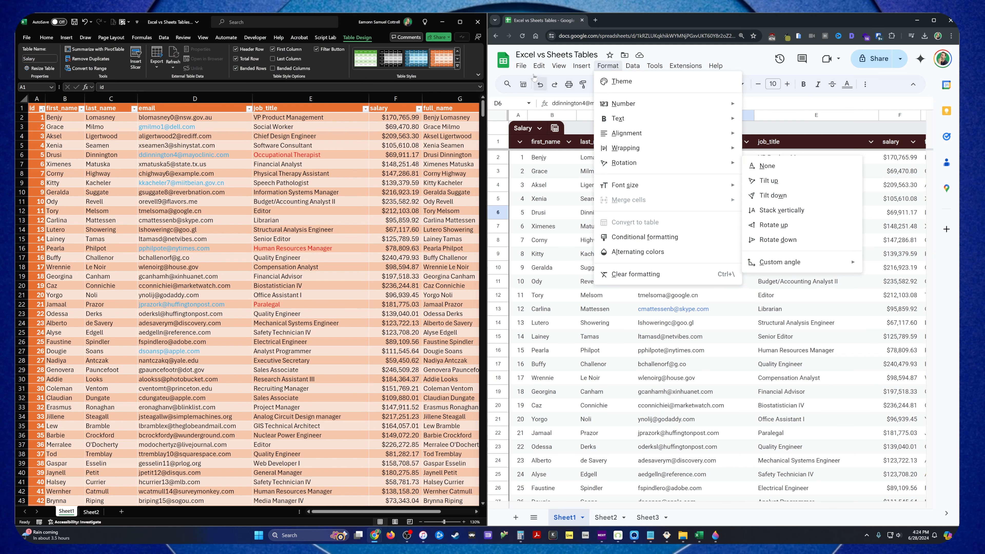
Step: Switch to the Excel workbook and maximize its window with the Salary table enlarged
click(348, 24)
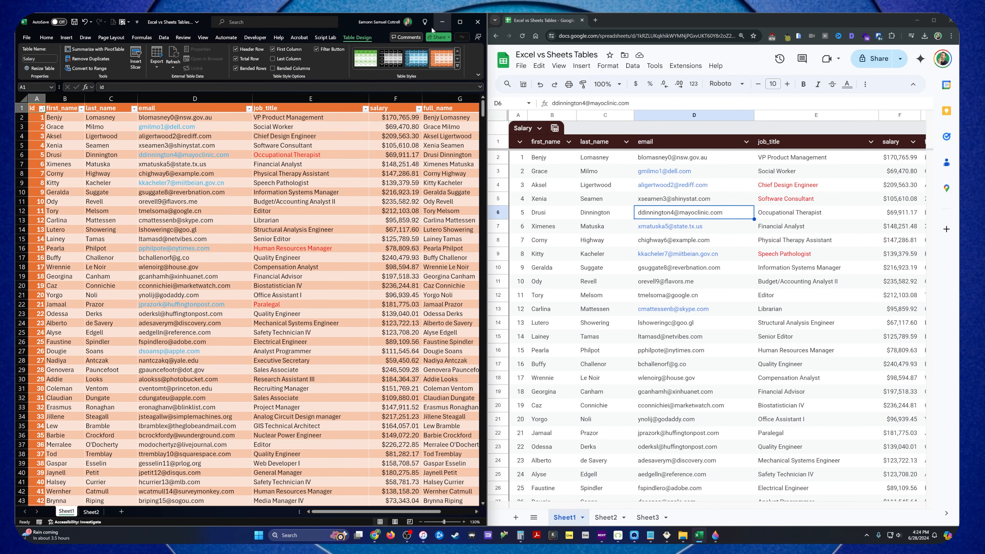
key(super+Up)
key(super+Up)
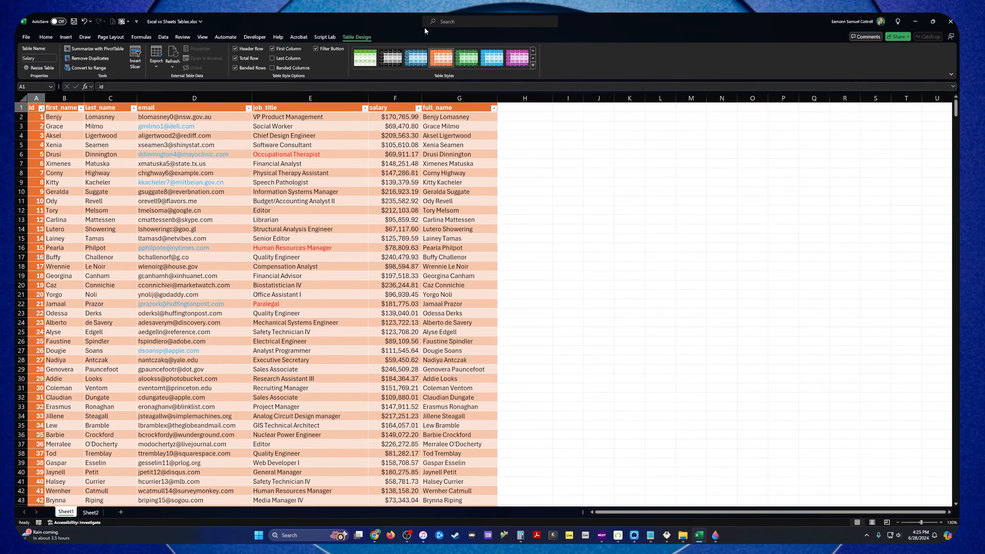
ctrl+scroll(311, 232, up, 2)
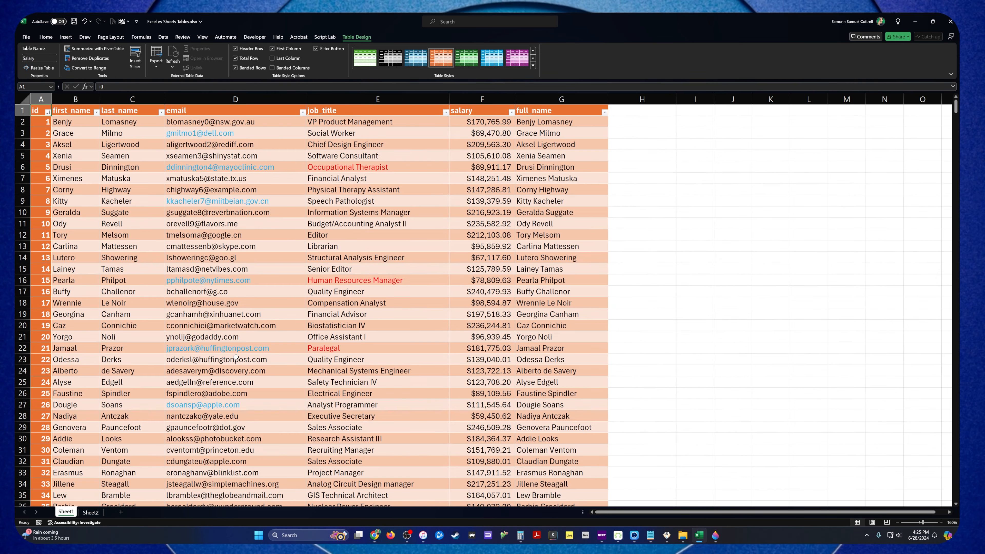
Step: Copy the entire Salary table including its headers and paste the data without formatting into a new sheet
click(239, 344)
key(ctrl+a)
key(ctrl+a)
key(ctrl+c)
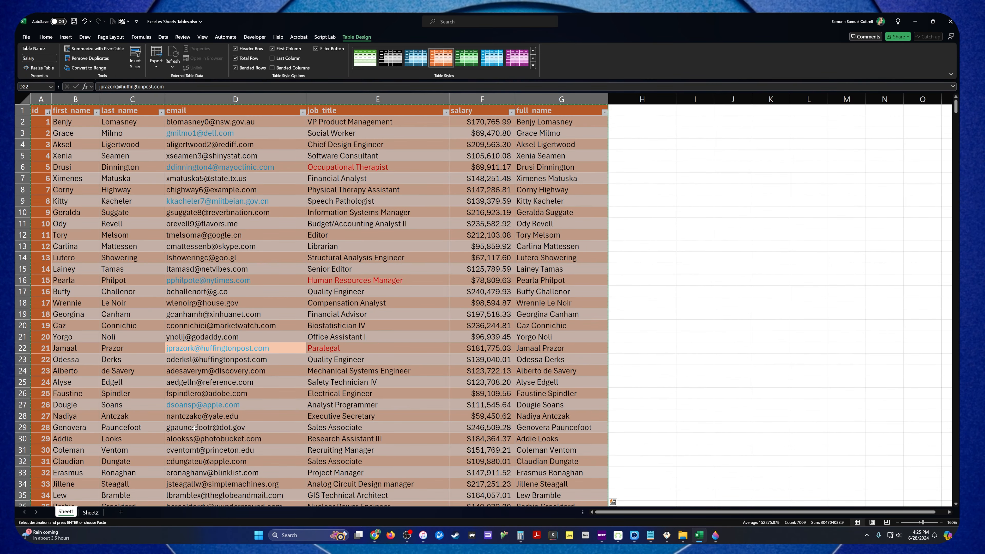
click(122, 513)
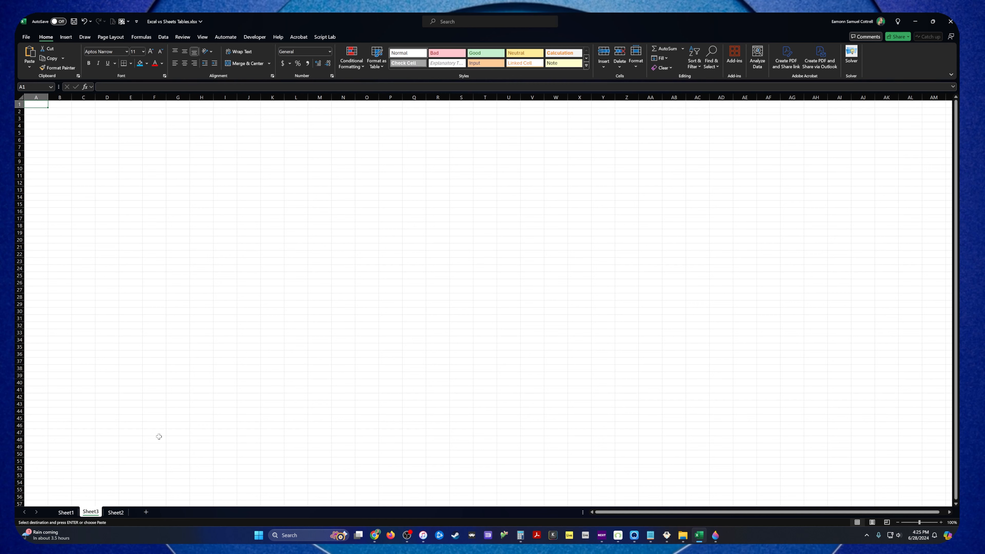
key(ctrl+v)
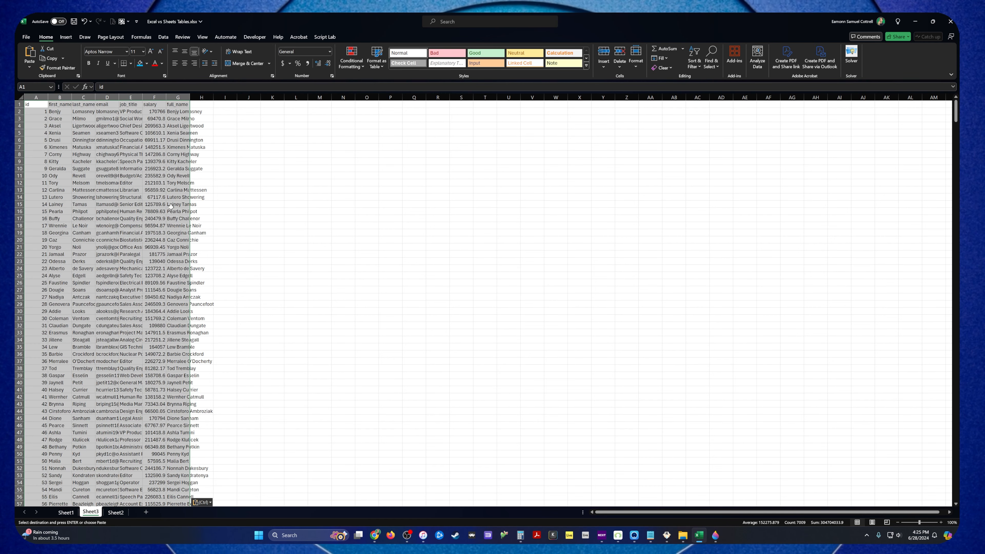
Step: AutoFit the column widths of the pasted data
key(alt)
key(h)
key(o)
key(i)
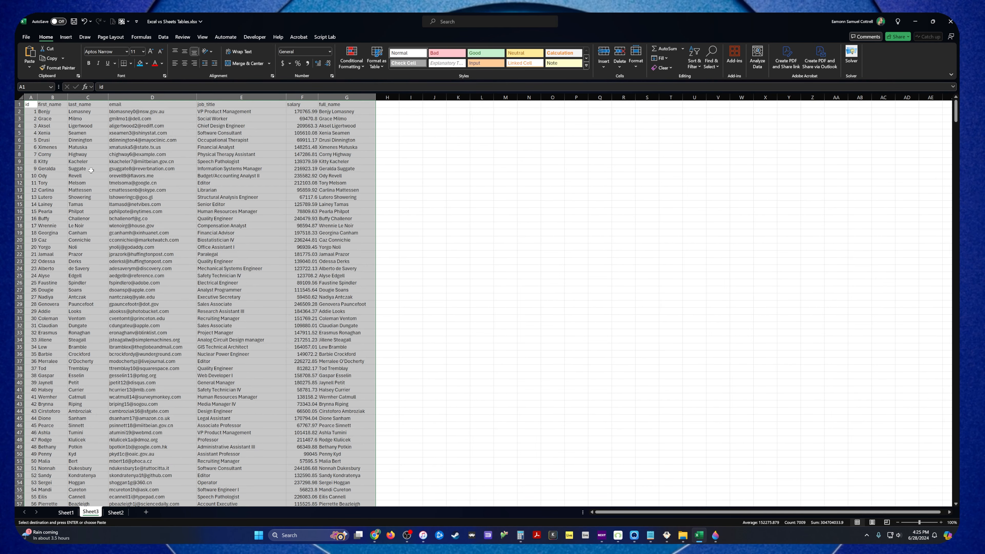
click(50, 118)
drag(32, 104, 302, 106)
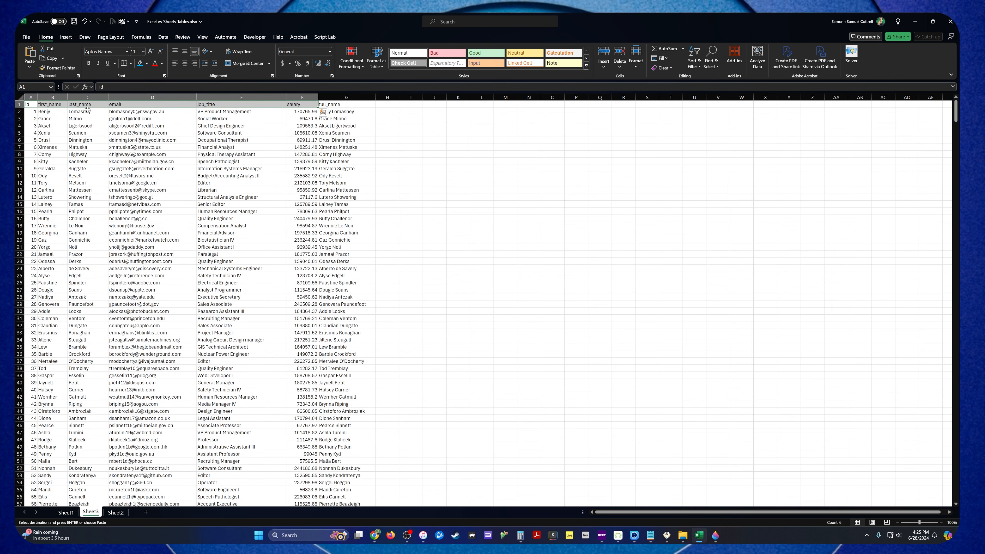
key(Right)
click(125, 109)
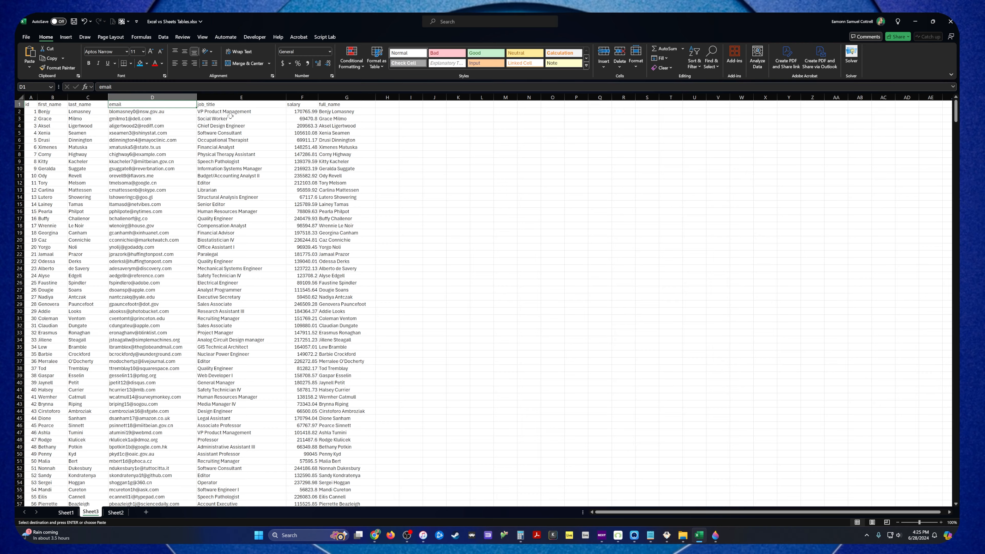
Step: Delete the full_name column from the pasted data on Sheet3
ctrl+scroll(237, 112, up, 3)
ctrl+scroll(297, 119, up, 5)
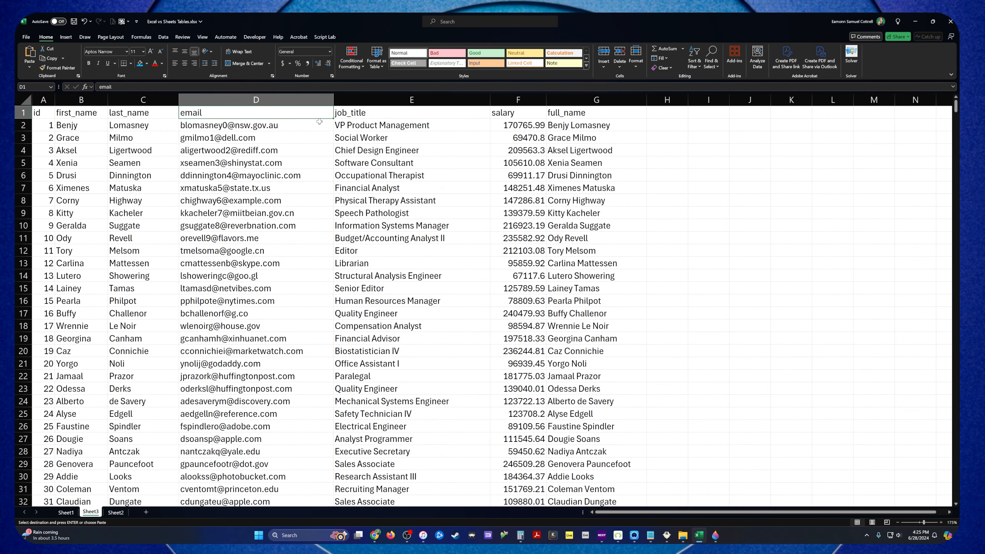
click(702, 101)
right_click(703, 100)
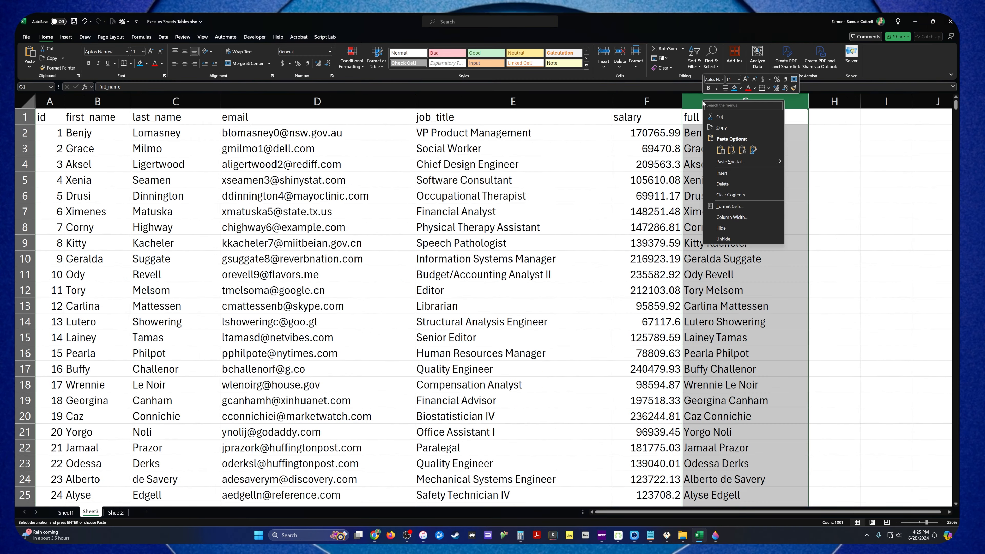
click(755, 181)
click(513, 196)
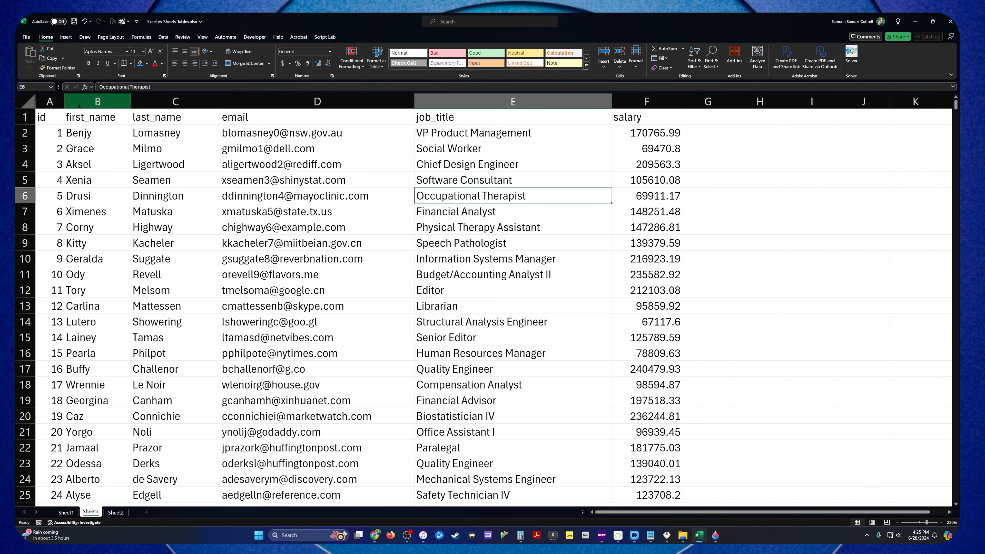
click(241, 192)
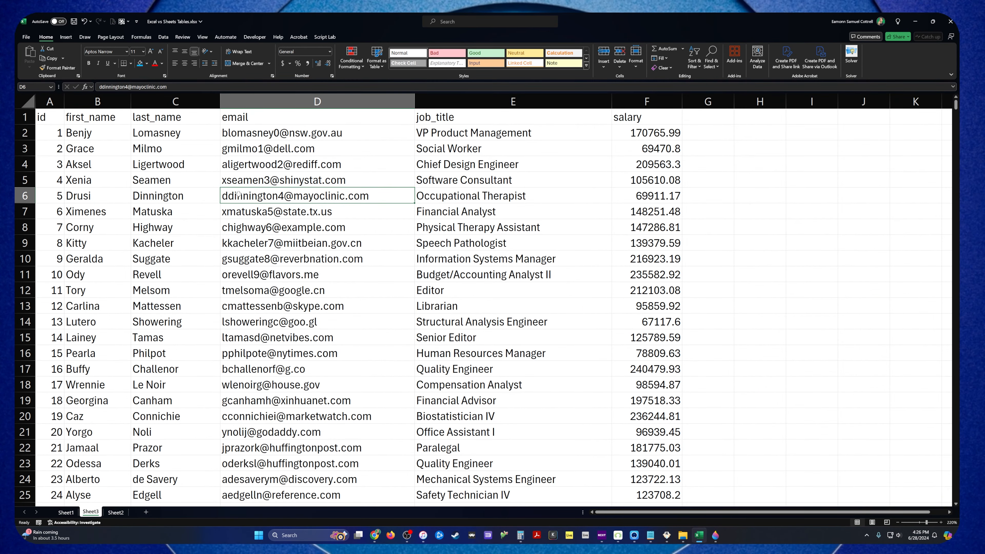
key(ctrl+t)
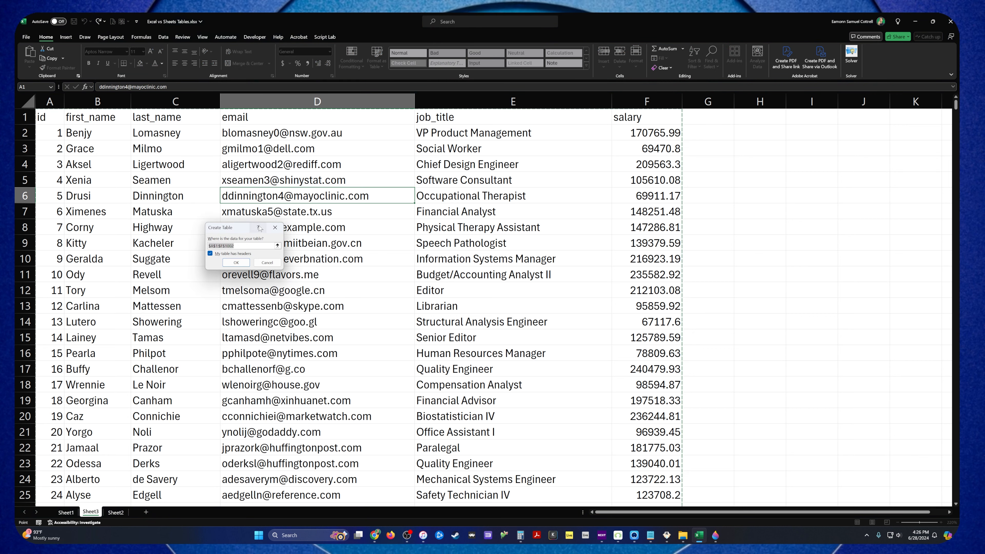
drag(238, 231, 290, 244)
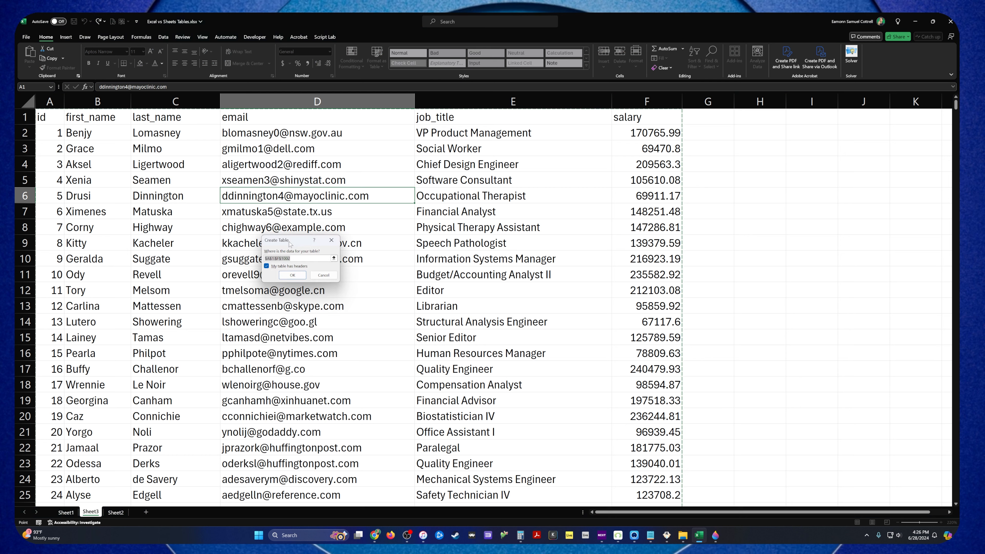
click(478, 227)
click(478, 133)
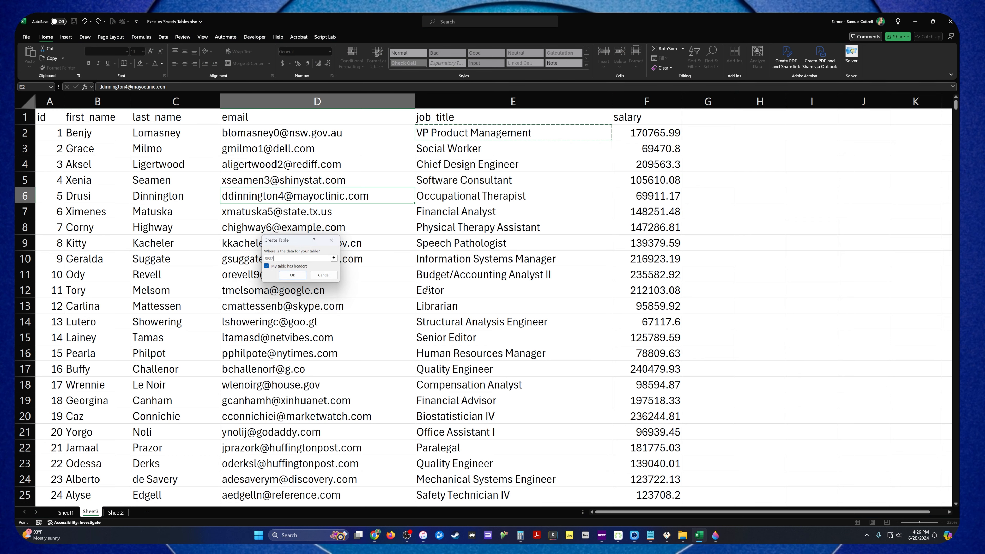
click(326, 276)
drag(318, 261, 338, 247)
click(787, 212)
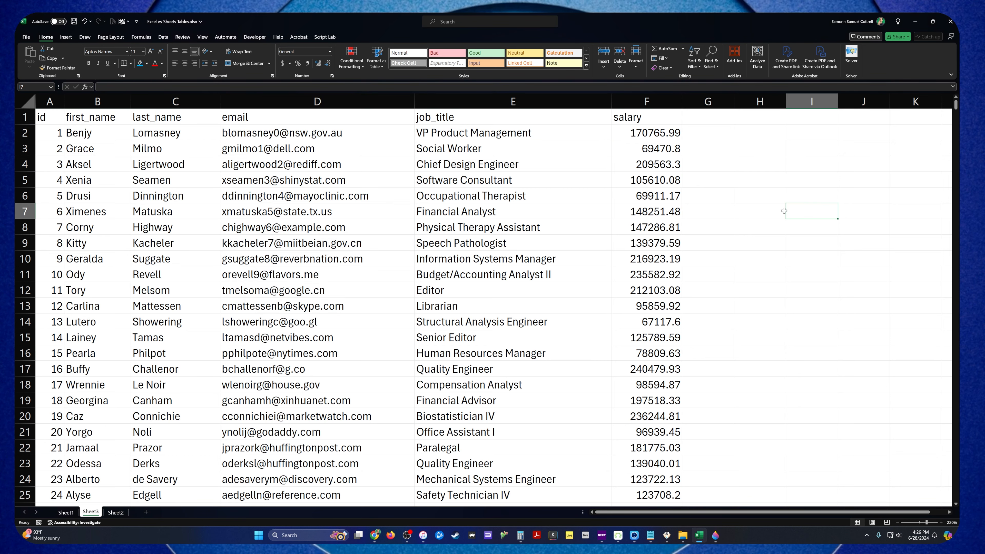
key(ctrl+t)
drag(276, 259, 264, 259)
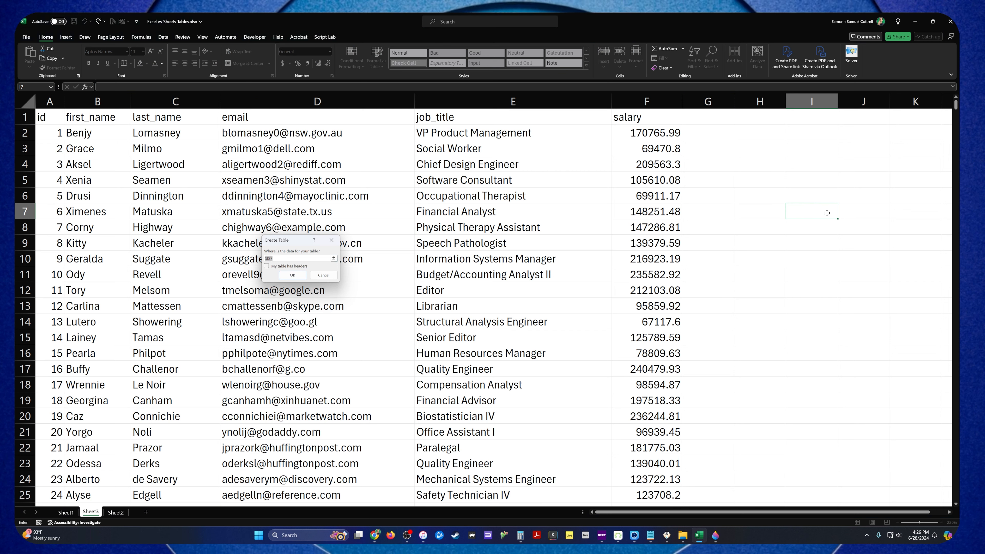
click(324, 274)
Step: Convert the whole data range from id to salary into a table, keeping the option that it has headers
click(295, 226)
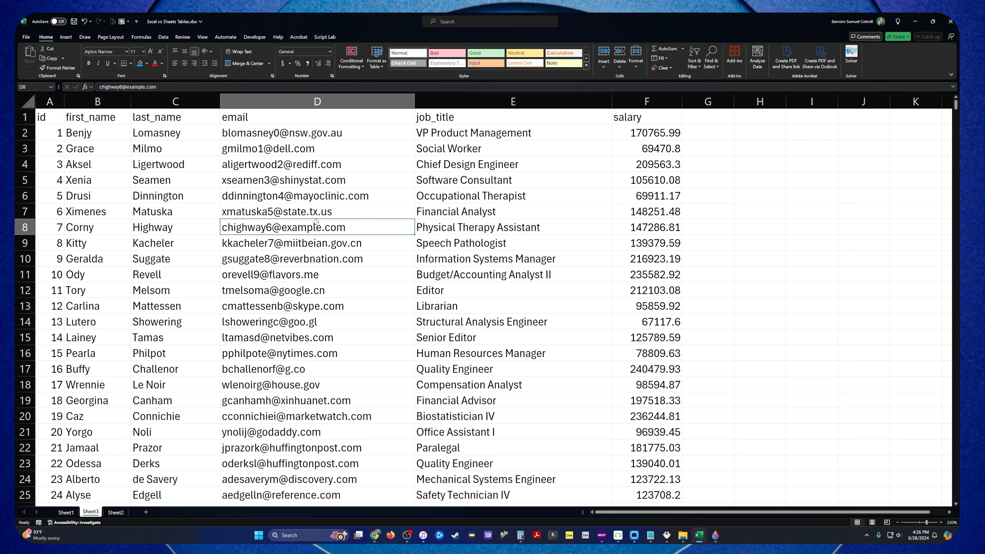
key(ctrl+t)
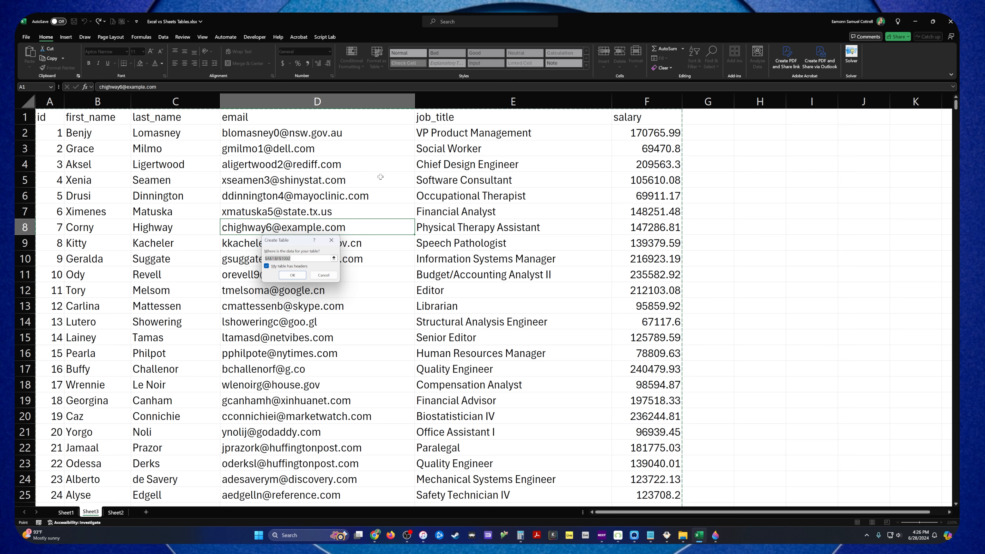
key(Escape)
click(66, 37)
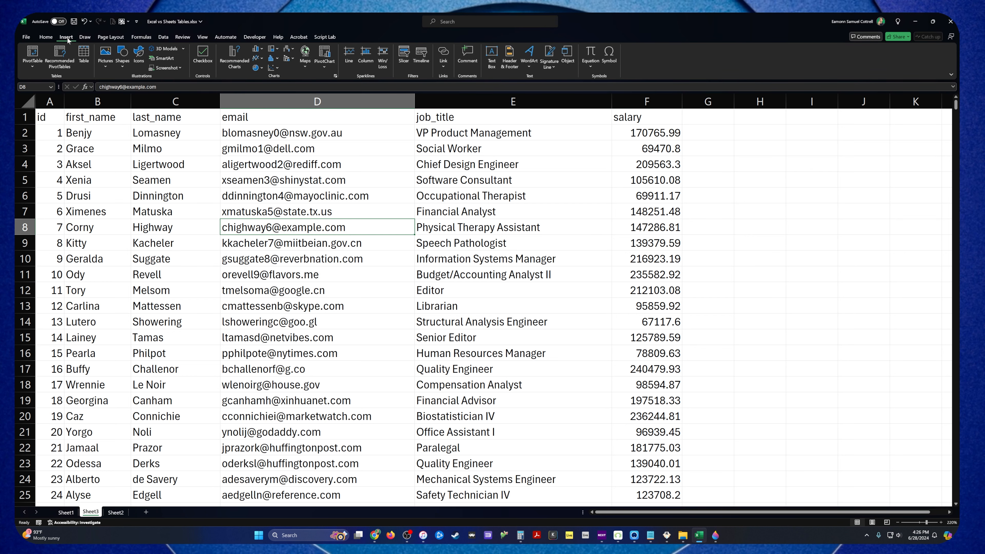
click(85, 55)
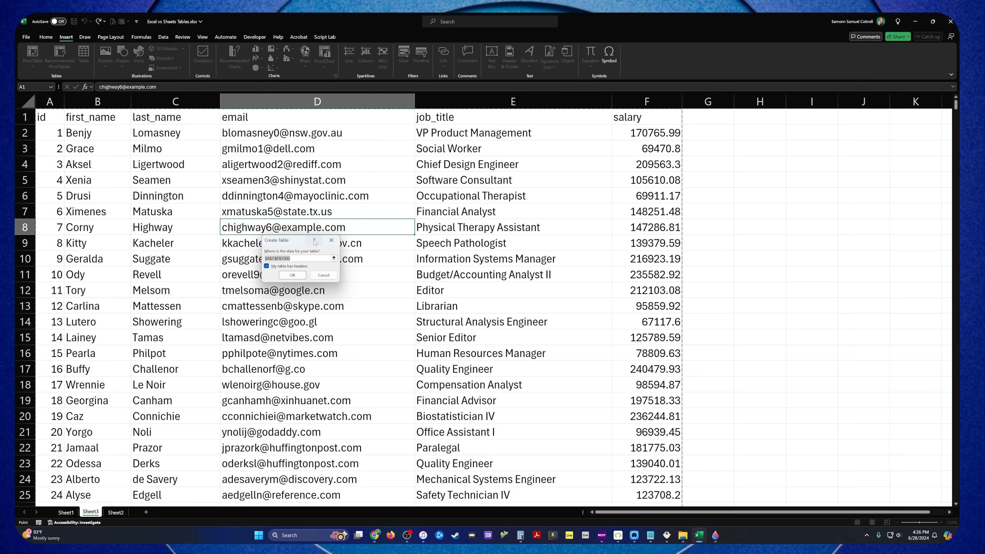
click(267, 267)
click(267, 267)
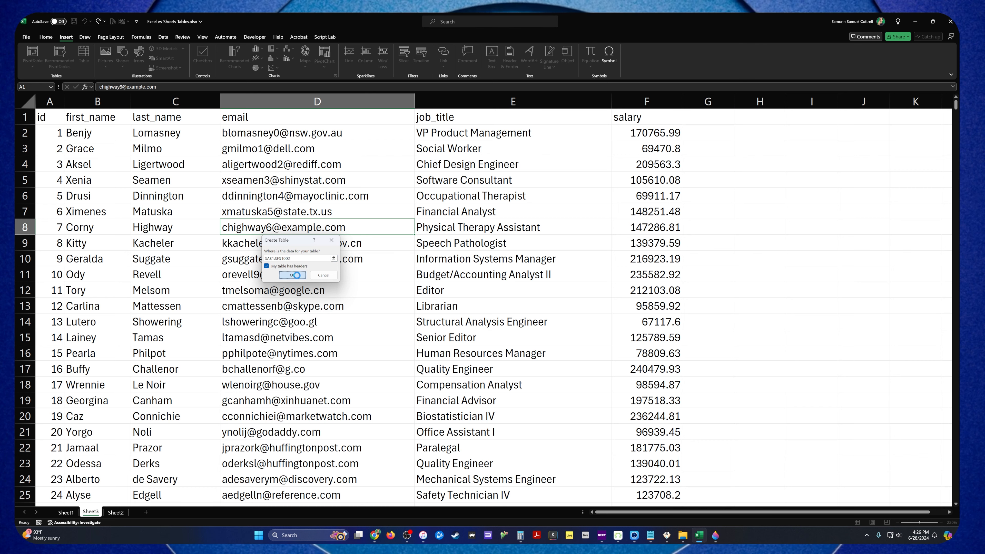
click(298, 274)
click(384, 262)
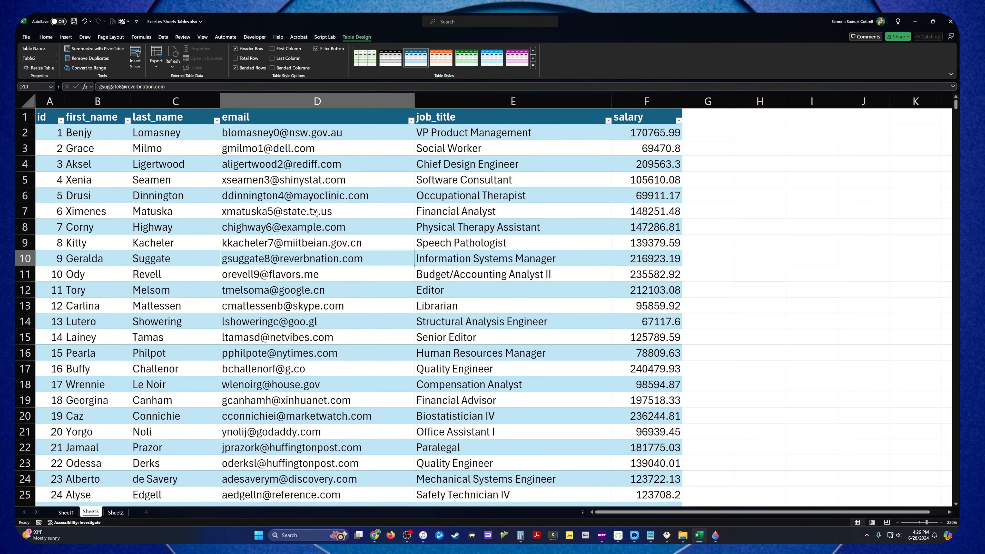
Step: Examine how the new table's column headings and banded rows display further down the data, and return to its first row
scroll(327, 166, up, 1)
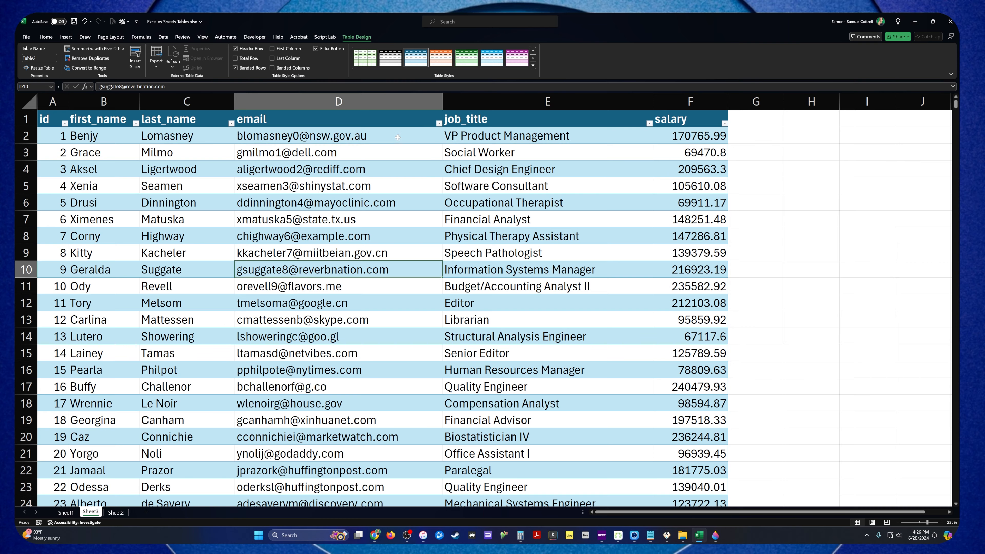
scroll(396, 149, down, 12)
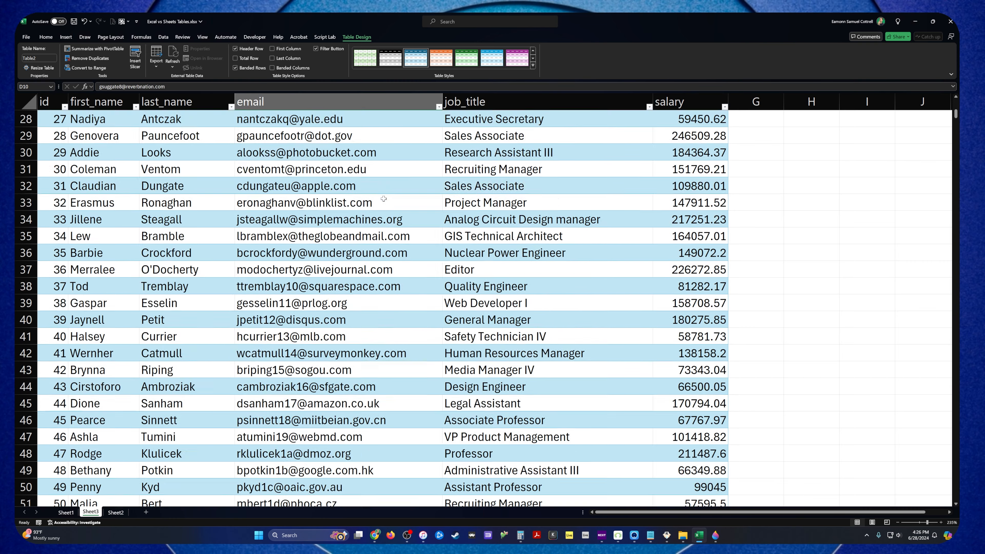
scroll(341, 102, down, 8)
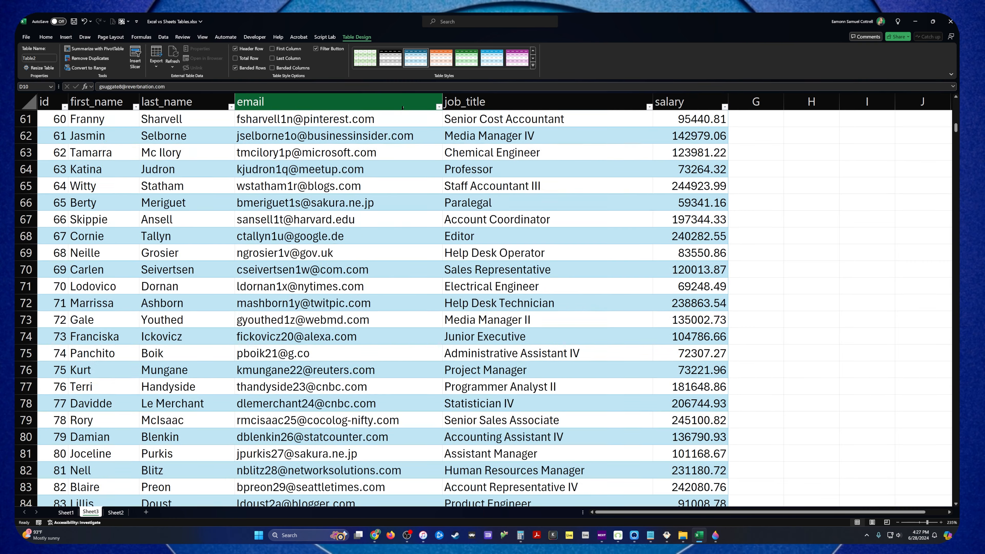
scroll(310, 103, up, 16)
scroll(69, 118, up, 4)
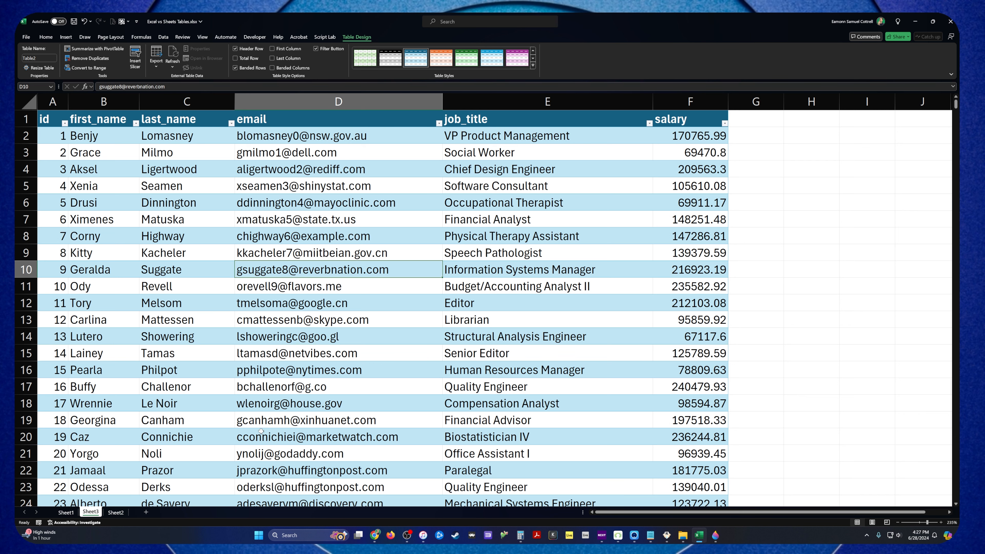
Step: Try a light orange banded style on the table and replace it with the purple style with a solid header row
click(534, 66)
click(459, 82)
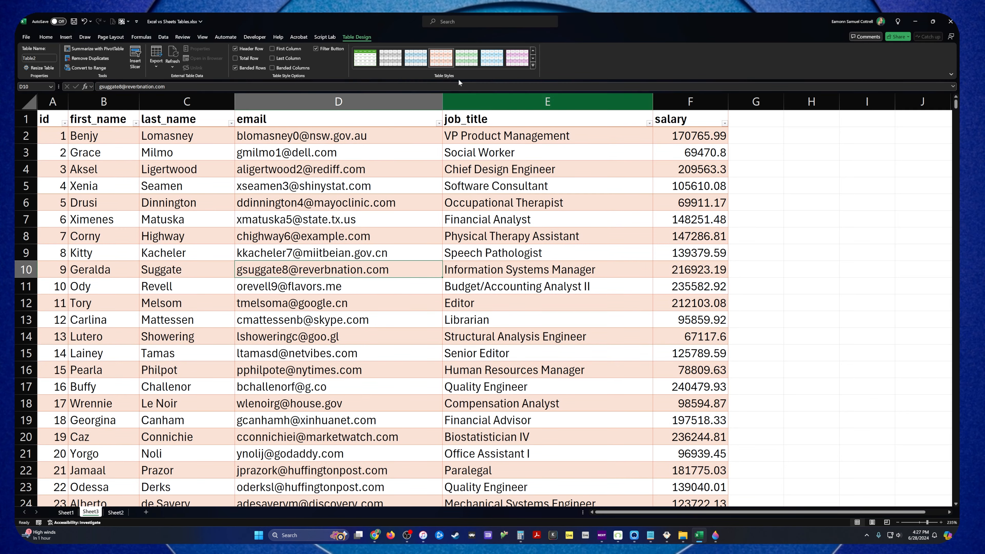
click(533, 66)
click(492, 161)
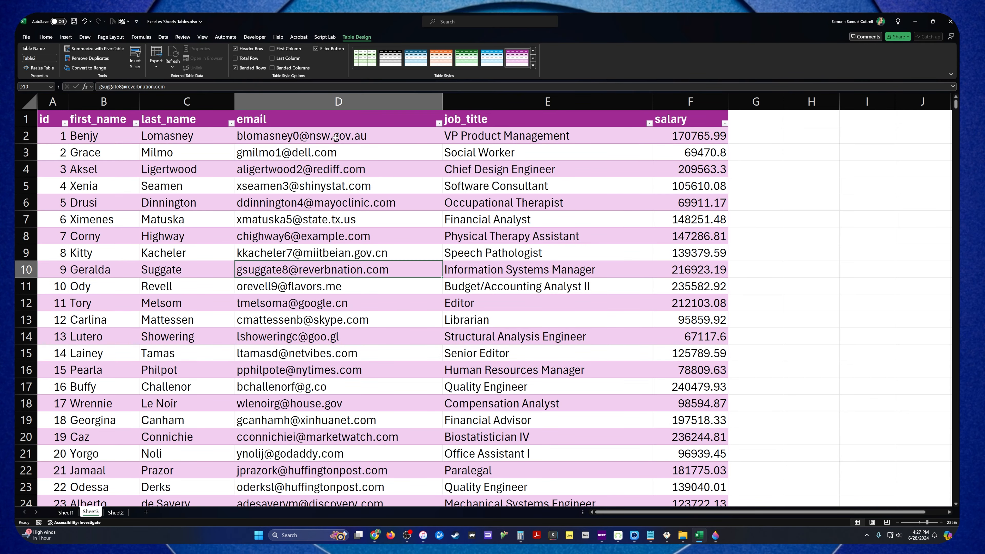
Step: Look through the table elements available for a new custom table style, and leave without creating one
click(533, 66)
click(375, 290)
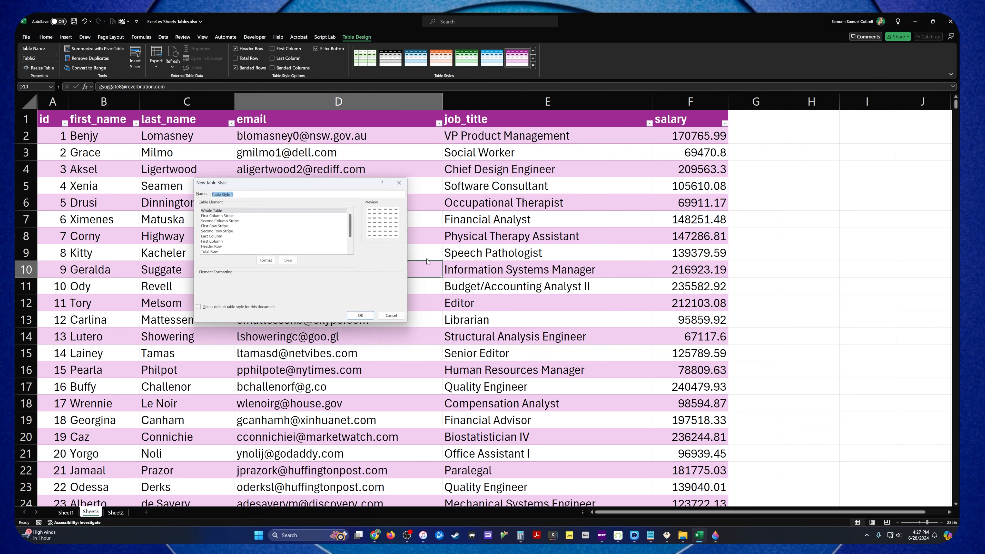
scroll(253, 236, down, 2)
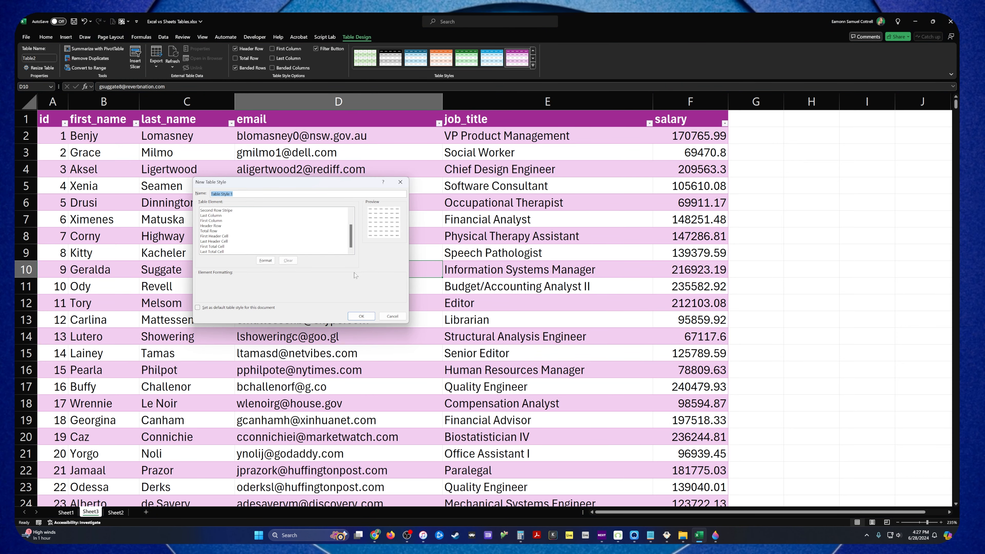
click(392, 316)
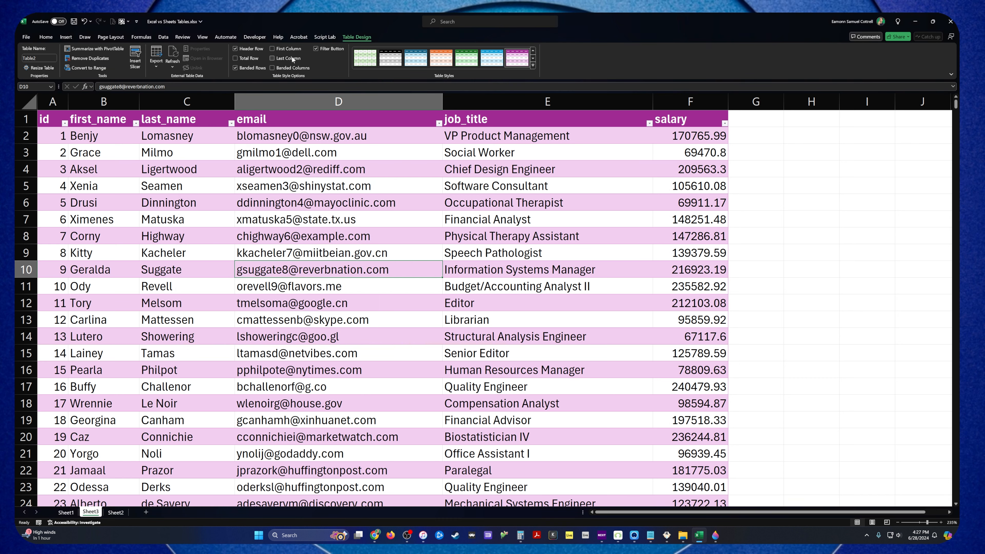
Step: Emphasize the table's first and last columns and apply the green medium style with banded rows and a solid header
click(272, 49)
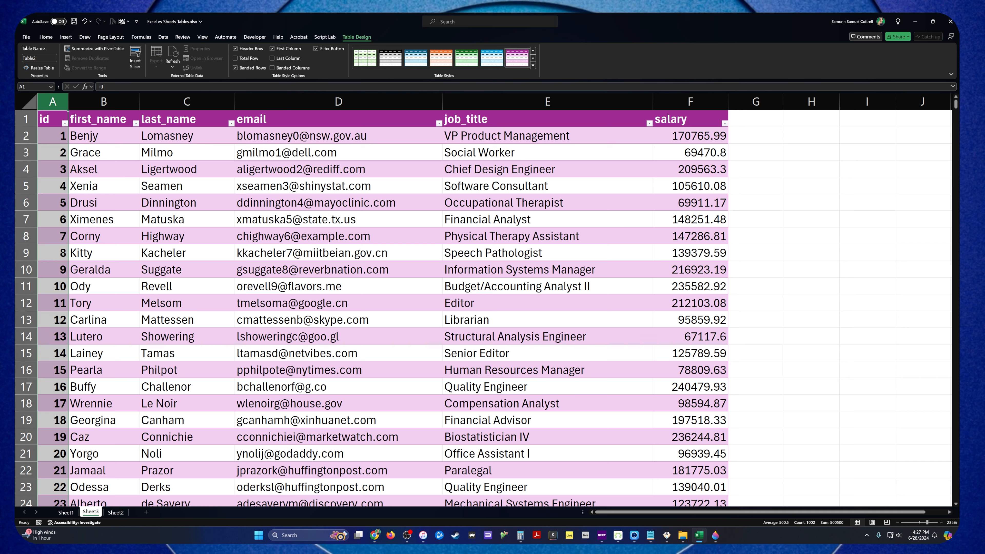
click(533, 65)
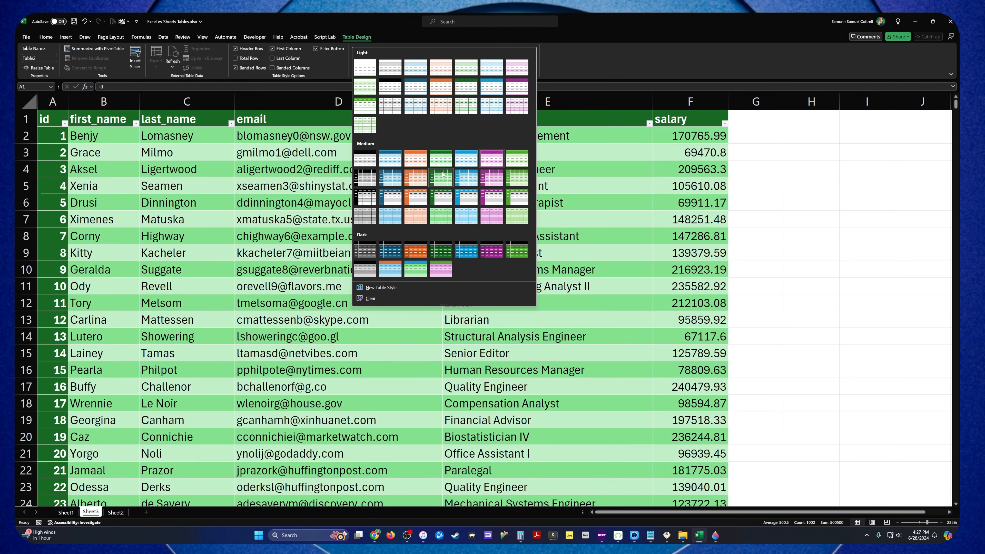
click(442, 175)
click(85, 152)
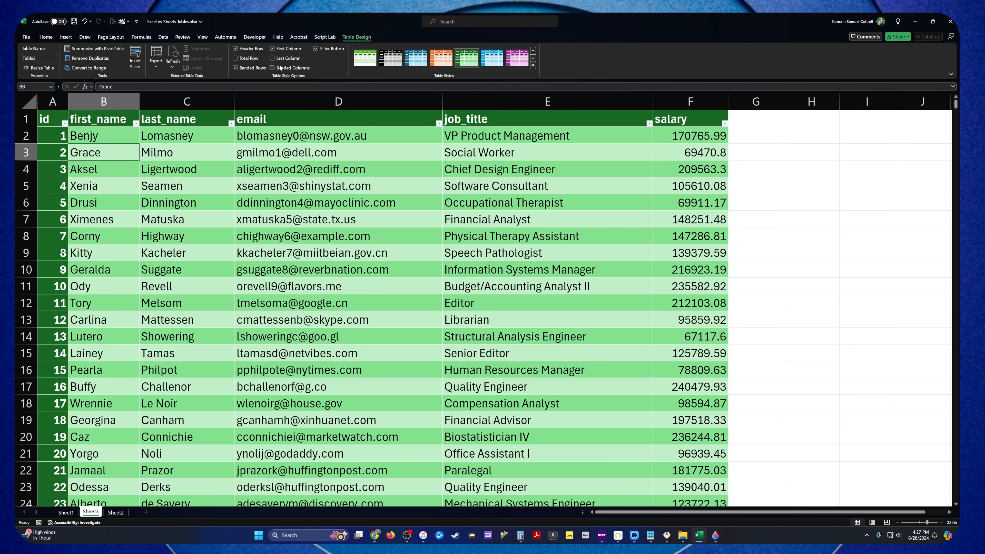
click(273, 58)
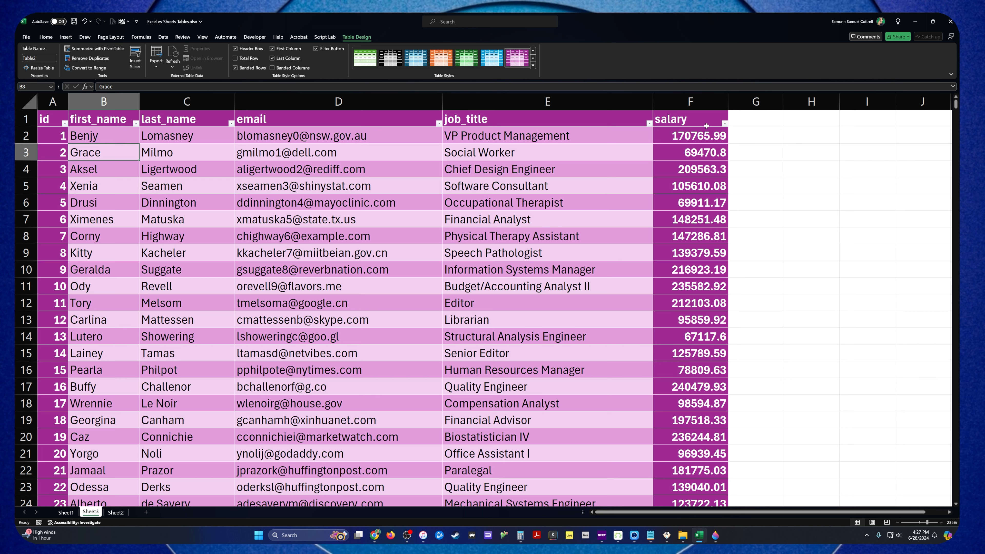
click(466, 58)
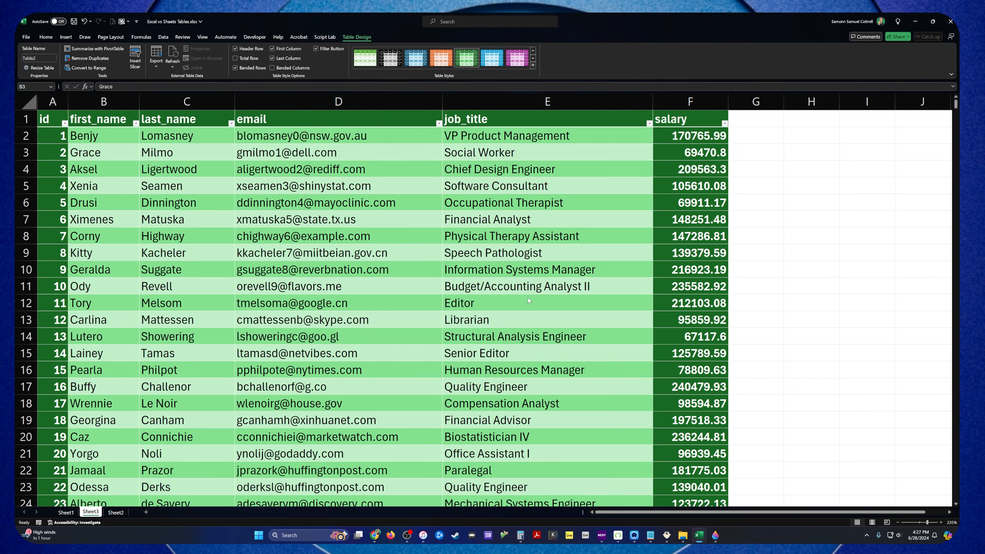
Step: Switch to the Excel vs Sheets Tables spreadsheet in Google Sheets, maximize its window, and copy the whole Salary table from Sheet1
key(alt+Tab)
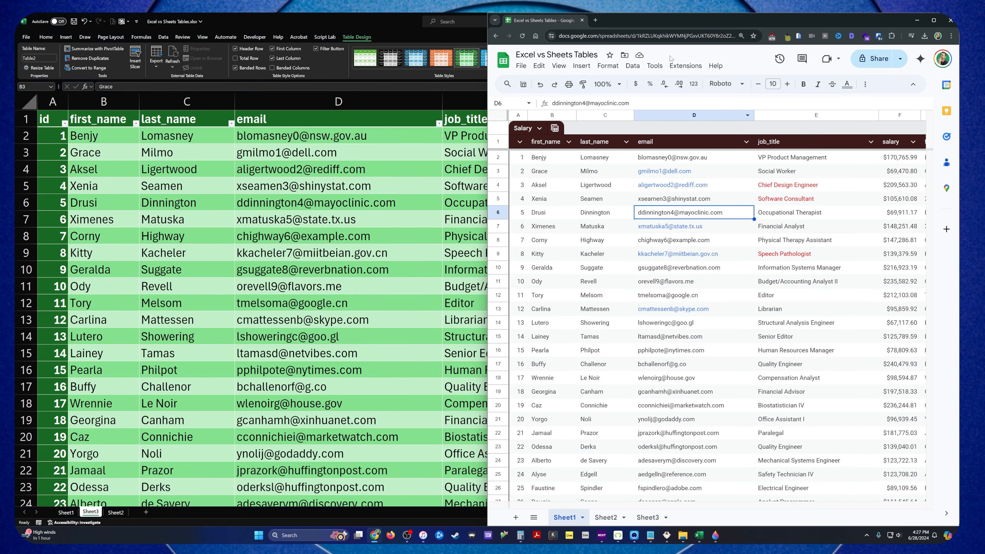
key(super+Up)
key(super+Up)
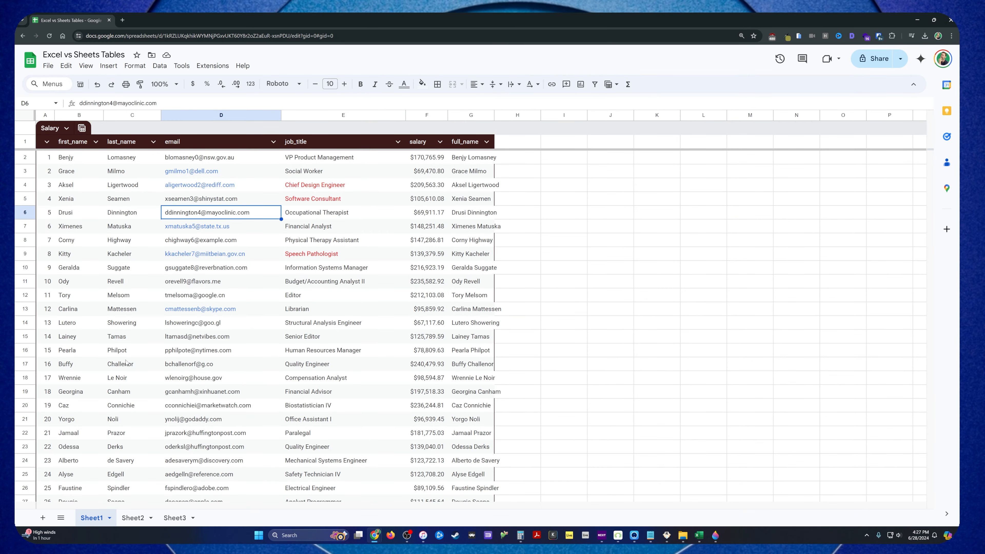
key(ctrl+a)
key(ctrl+a)
click(186, 313)
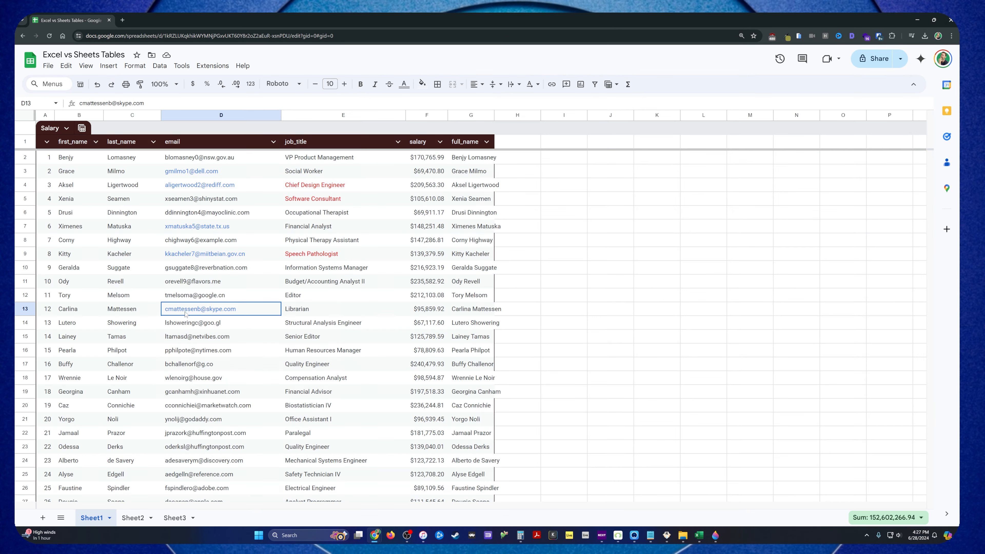
Step: Paste the copied salary data into a new sheet and fit all column widths to their contents
click(43, 518)
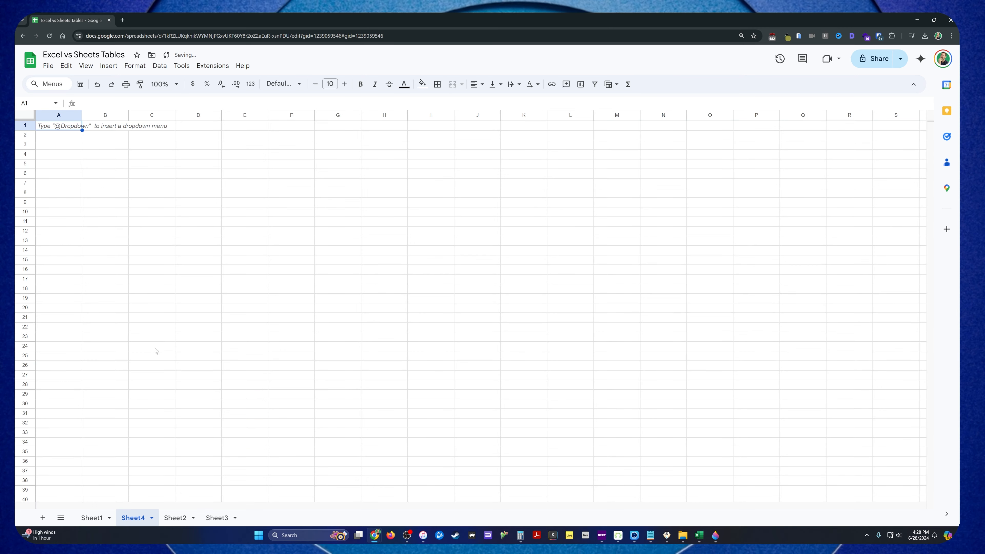
key(ctrl+v)
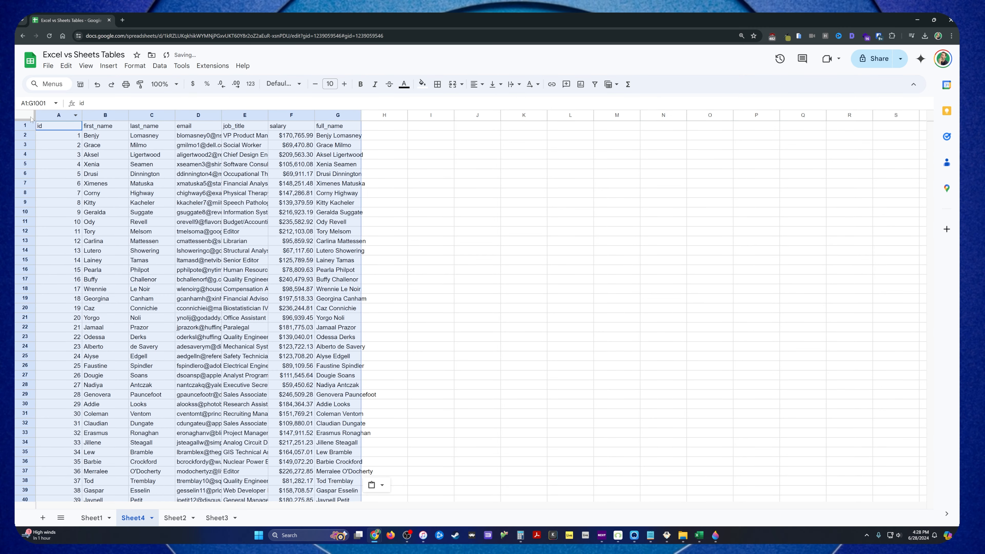
key(ctrl+a)
double_click(83, 115)
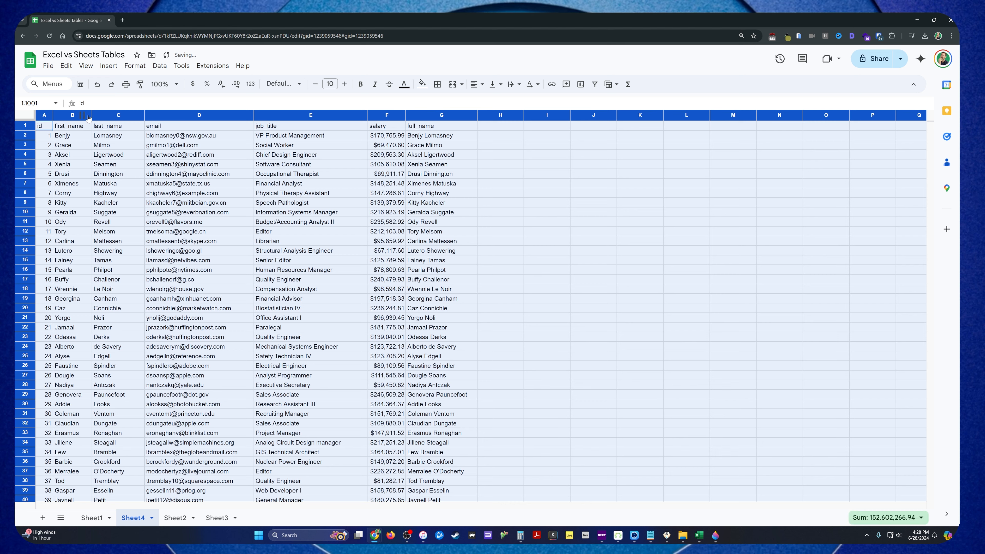
click(207, 185)
key(ctrl+t)
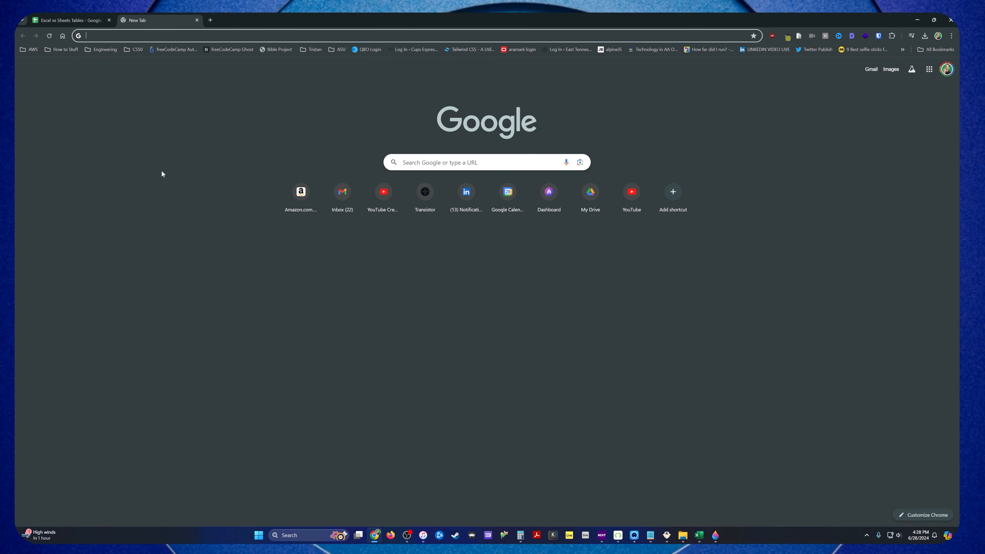
key(ctrl+w)
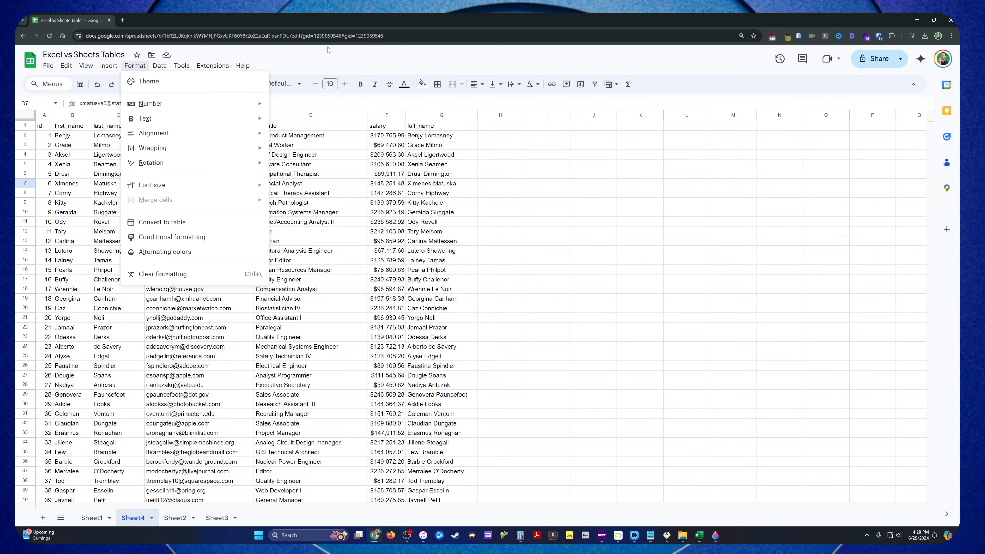
Step: Convert the pasted data on Sheet4 into a table, starting from a single selected email cell
click(136, 67)
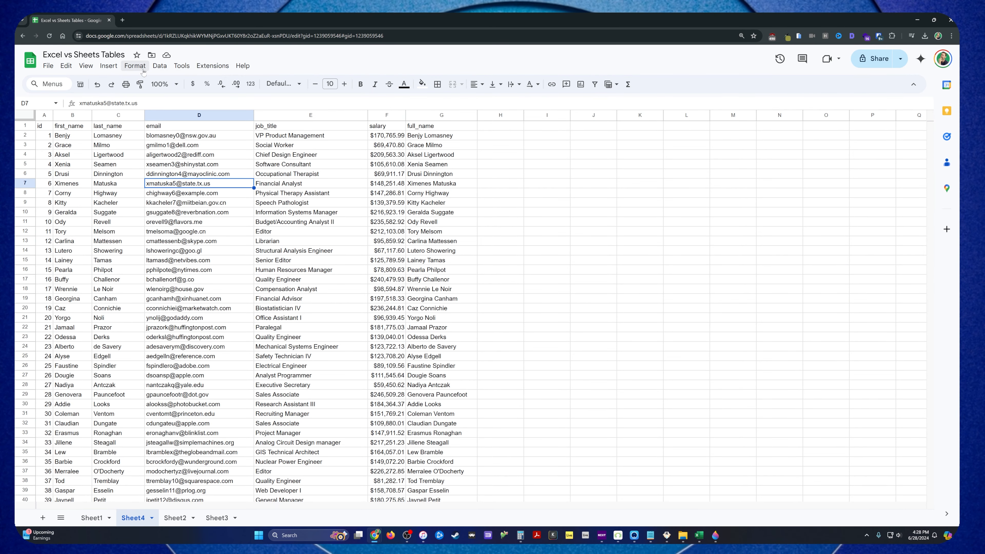
click(136, 66)
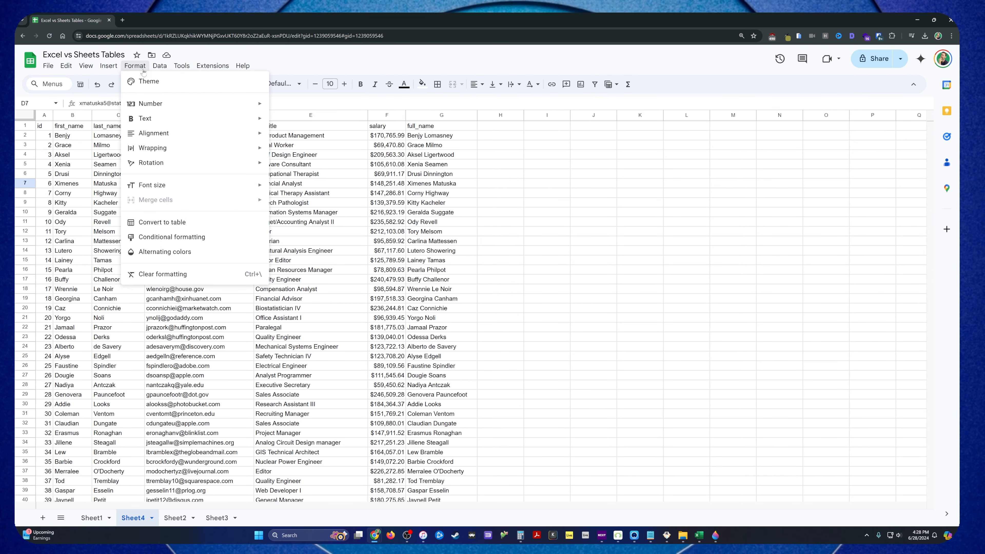
click(195, 224)
Step: Examine the new table's headings and row banding down to its last row, and return to its first row
scroll(369, 322, down, 5)
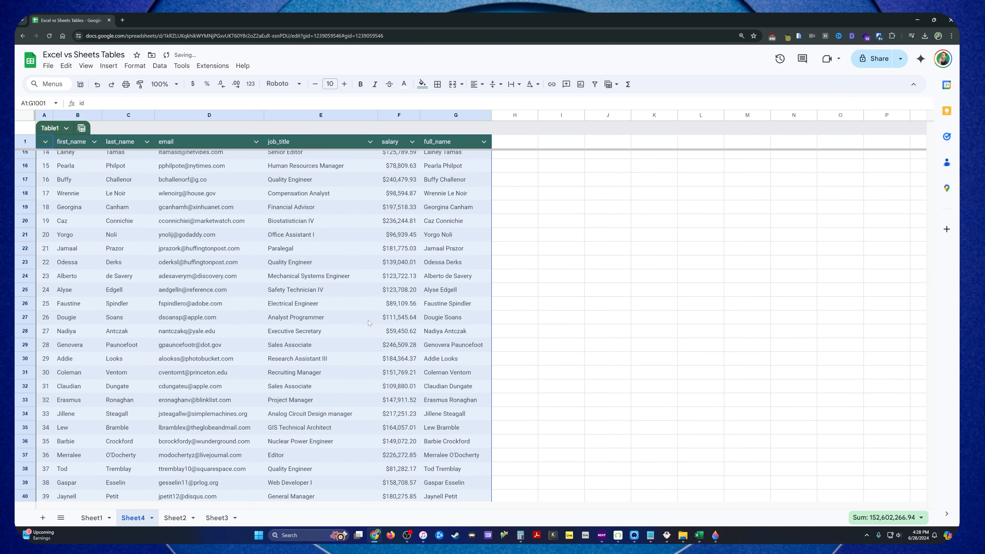
scroll(231, 241, down, 20)
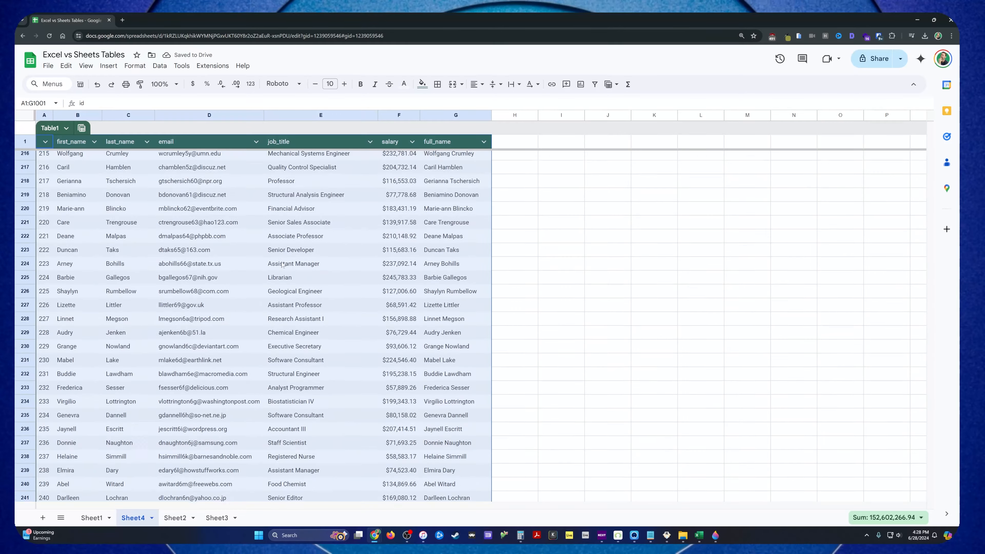
click(282, 259)
key(ctrl+Down)
key(ctrl+Left)
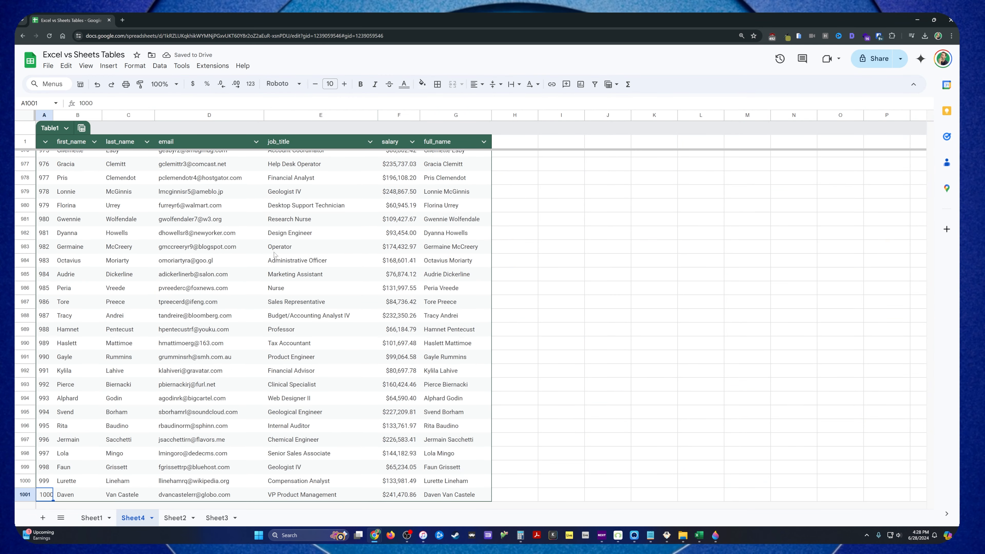
key(ctrl+Up)
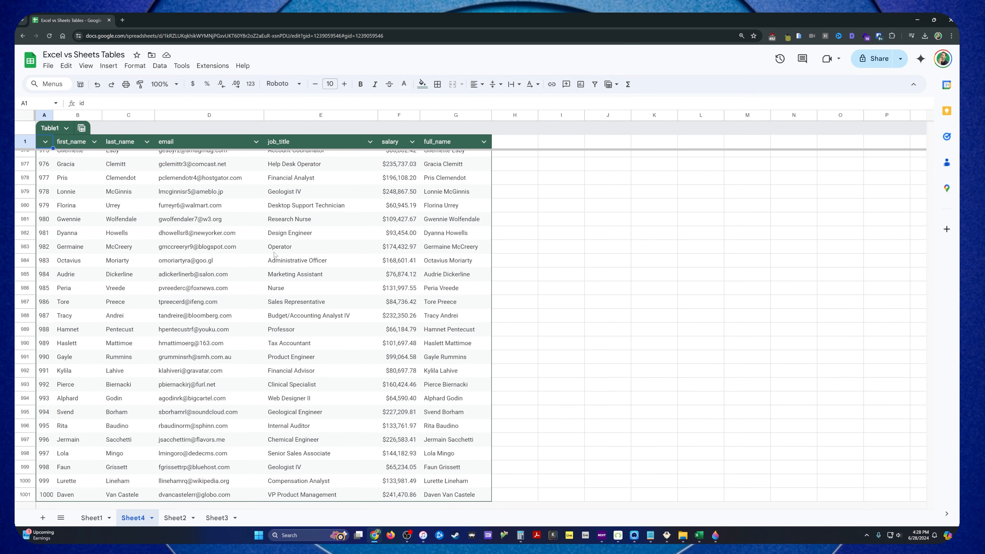
key(ctrl+Home)
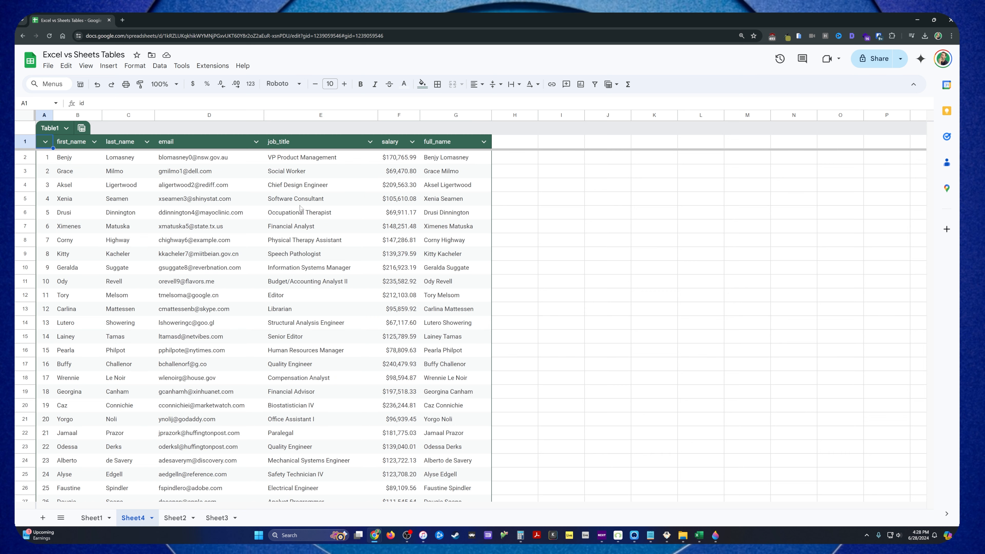
Step: Undo the table conversion and check whether a single email cell's context options allow converting to a table
key(ctrl+z)
click(197, 164)
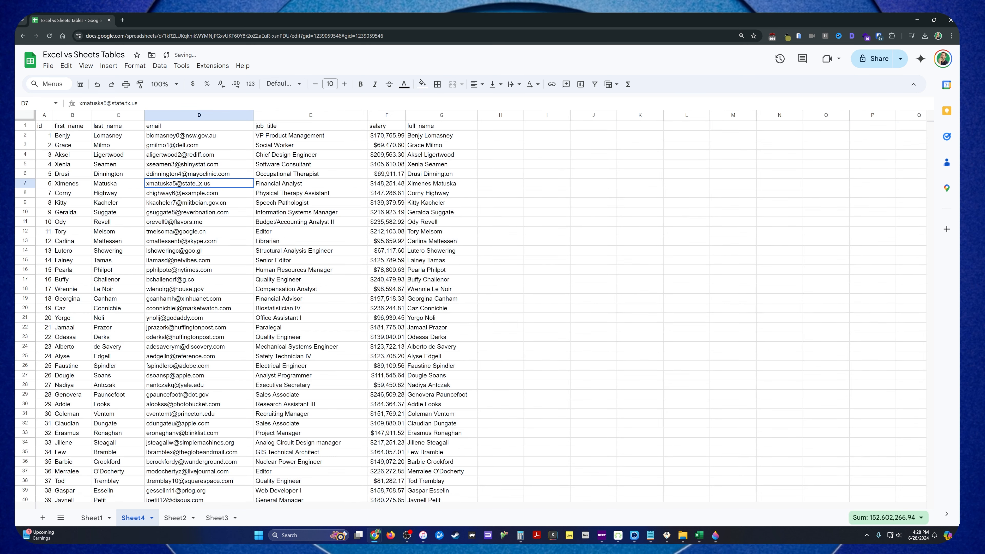
right_click(198, 166)
mouse_move(198, 166)
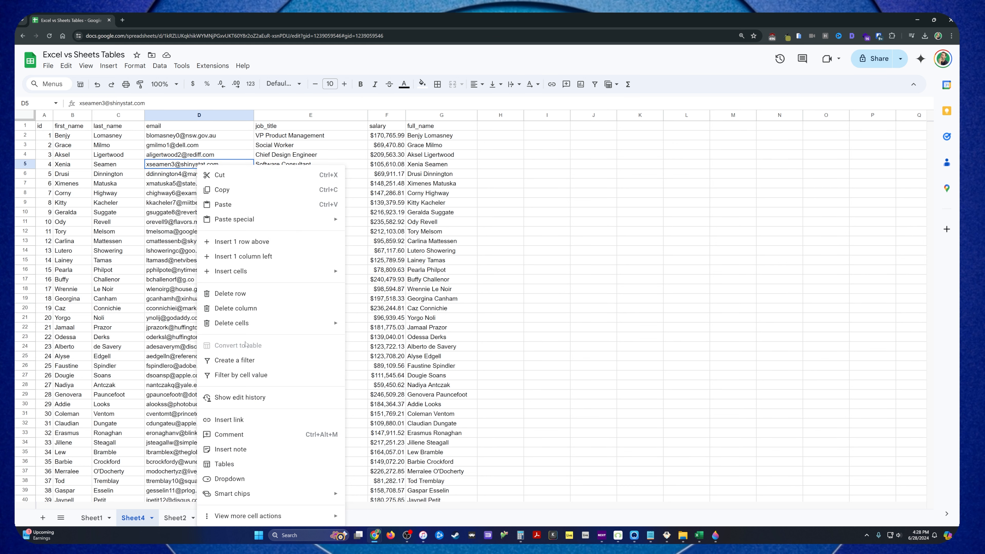
click(172, 270)
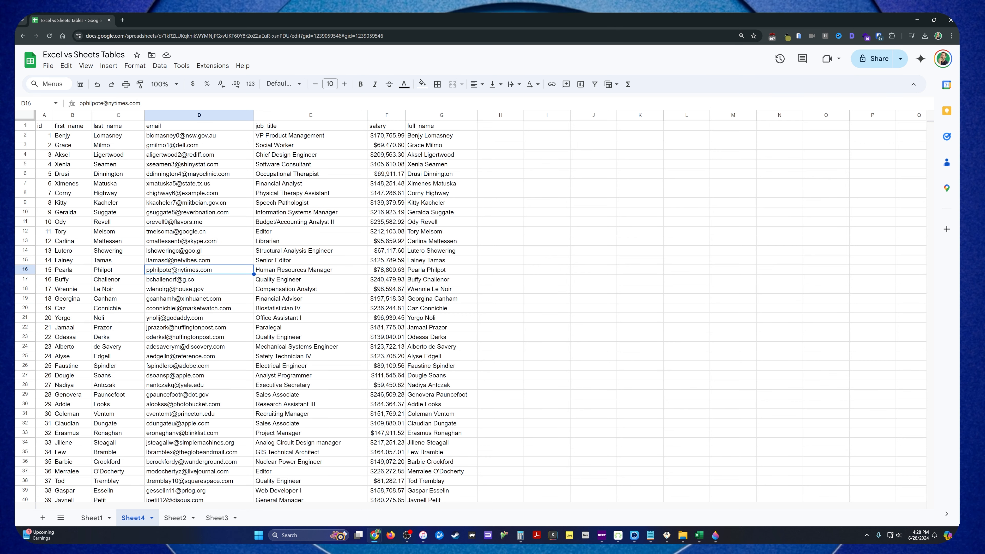
Step: Select the whole data range on Sheet4 and convert it into a table
key(ctrl+a)
right_click(182, 280)
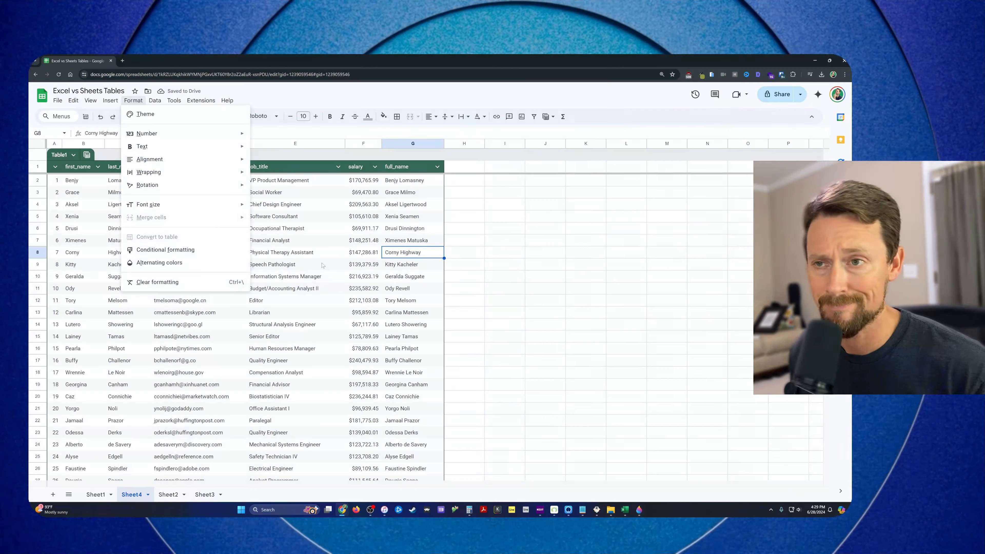
Step: Switch back to the Excel workbook and sort the green table by the email column from A to Z
key(alt+Tab)
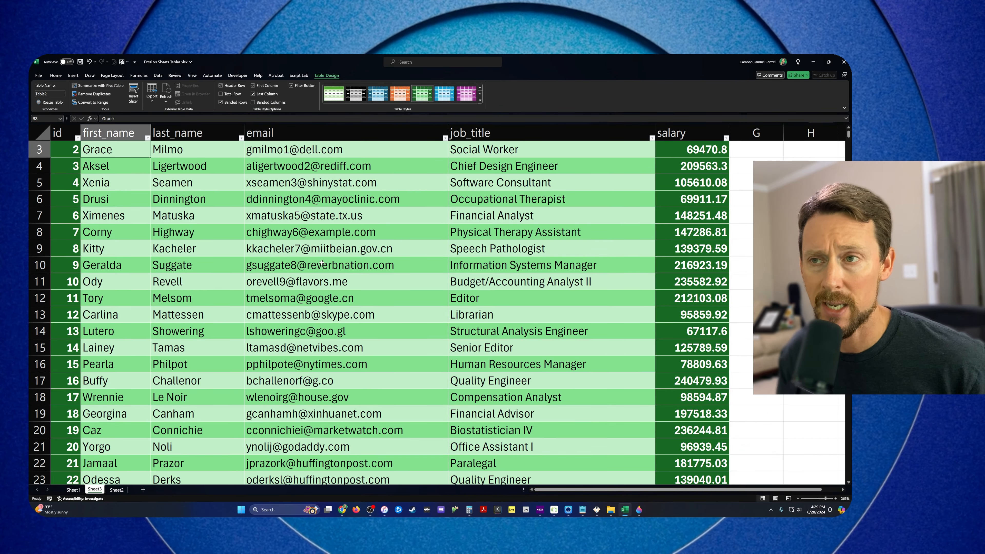
click(264, 367)
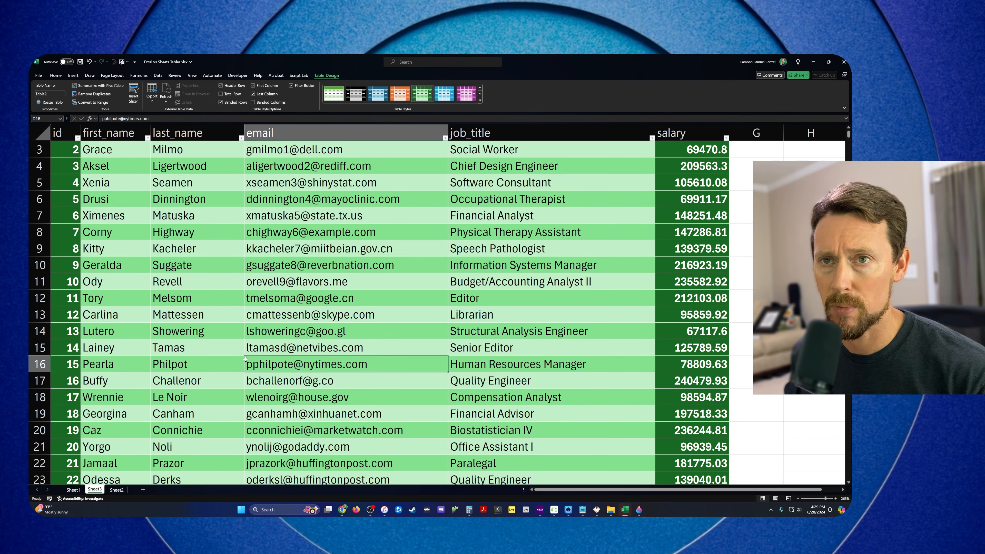
scroll(379, 259, down, 1)
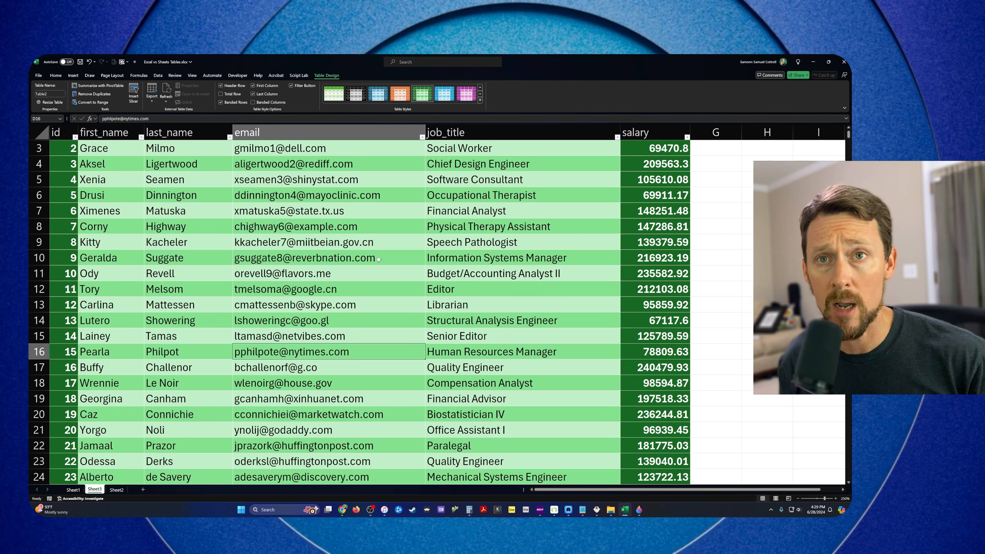
click(391, 211)
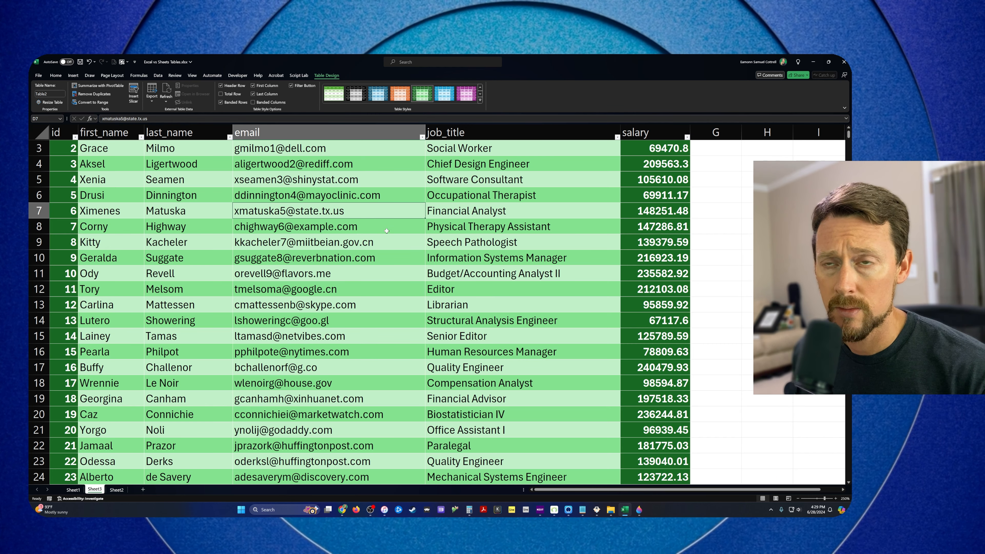
scroll(388, 227, up, 1)
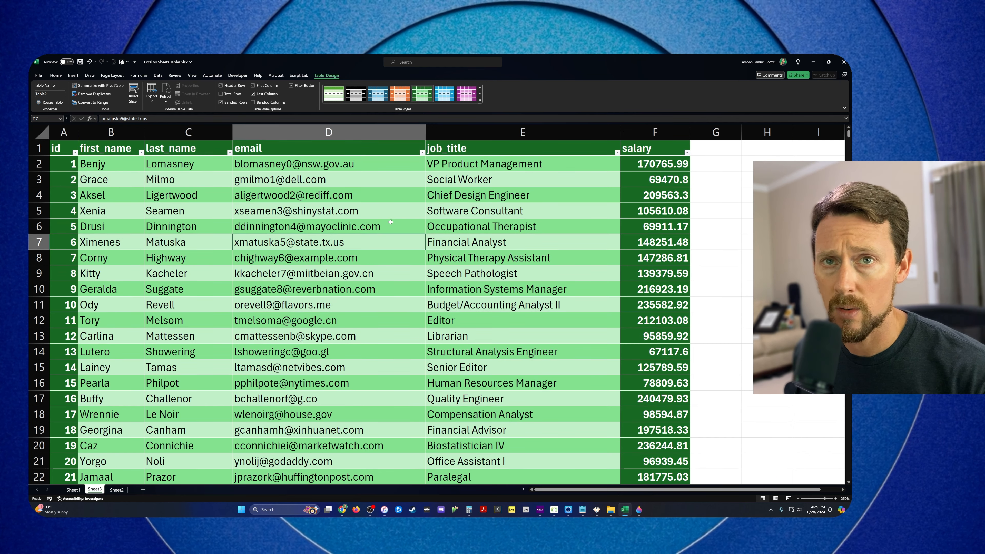
click(422, 153)
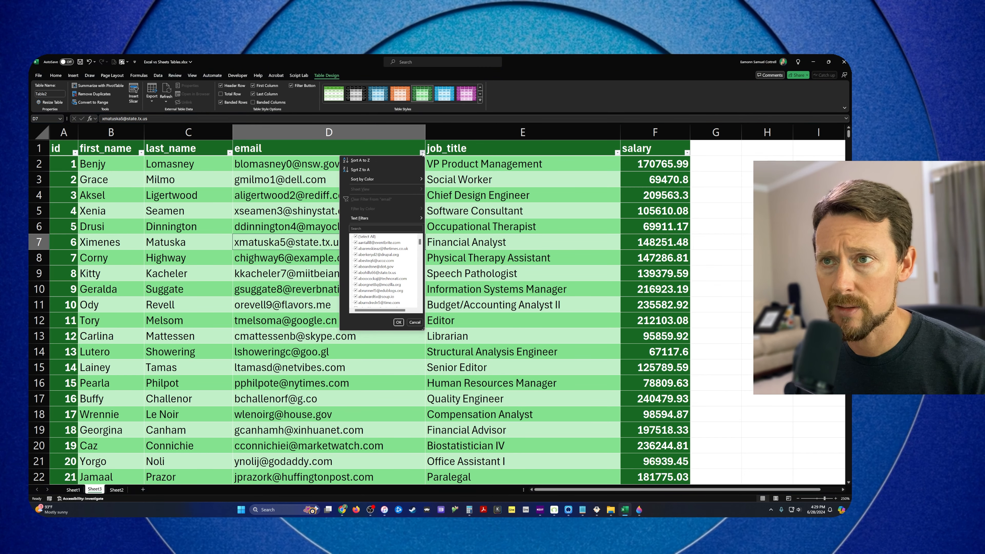
click(410, 154)
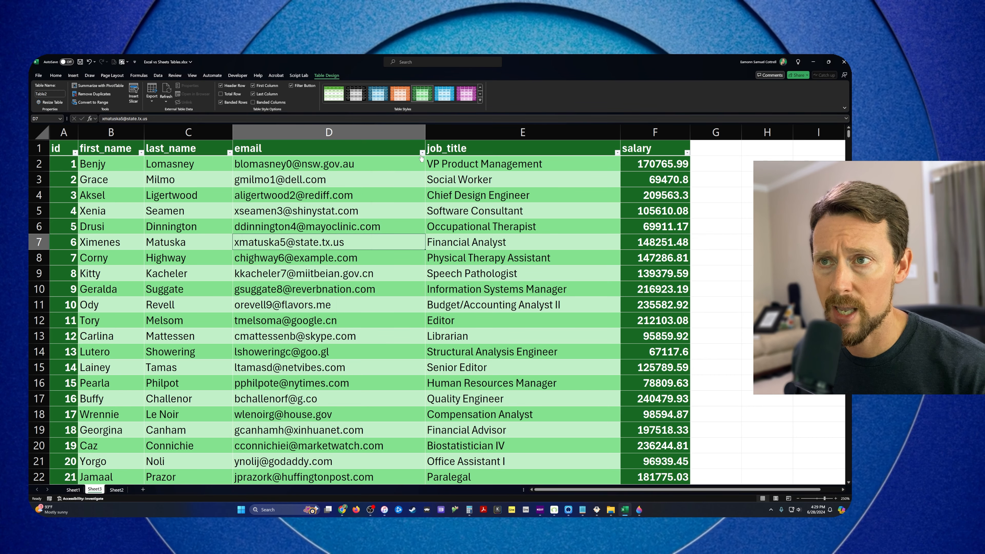
click(421, 154)
click(400, 162)
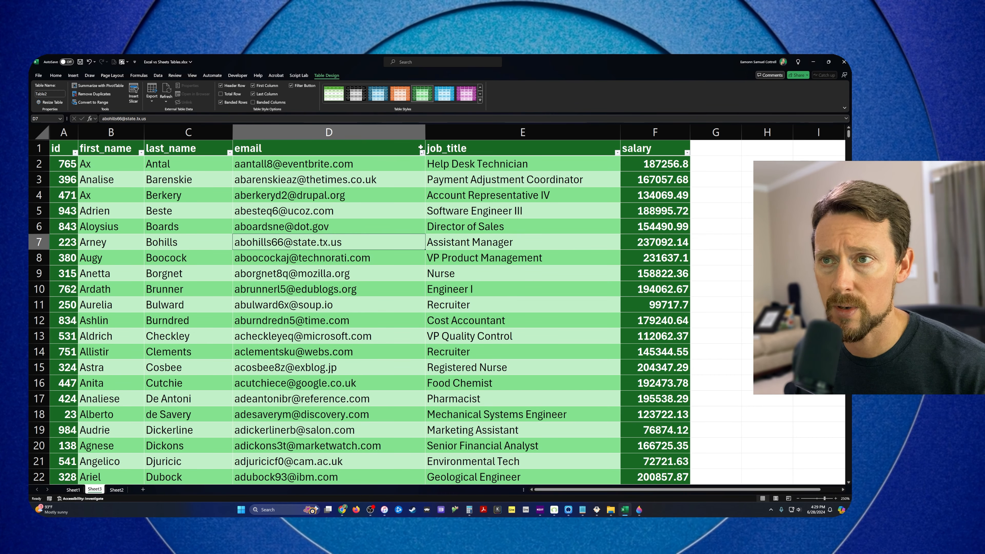
Step: Sort the green table by the email column from Z to A and back to A to Z
click(422, 154)
click(400, 176)
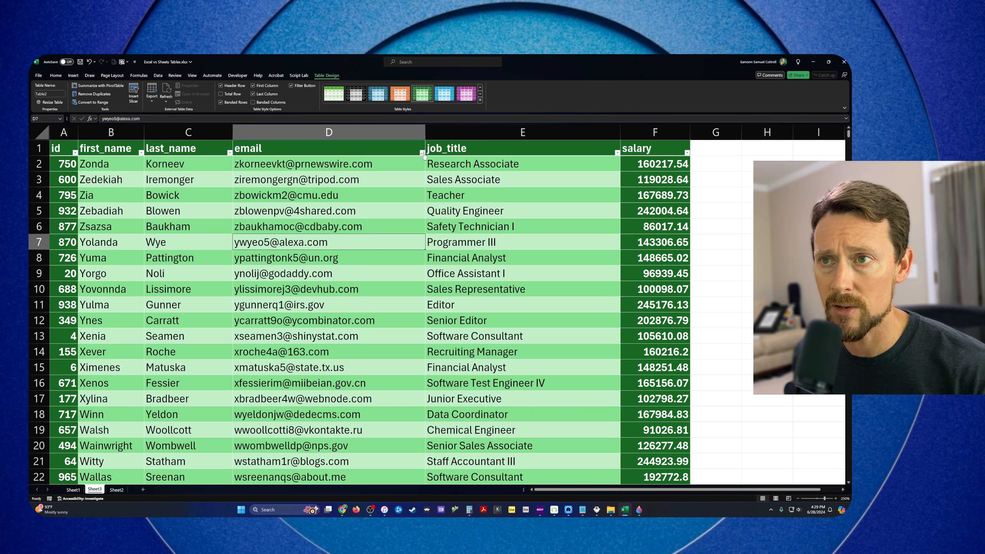
click(423, 154)
click(414, 163)
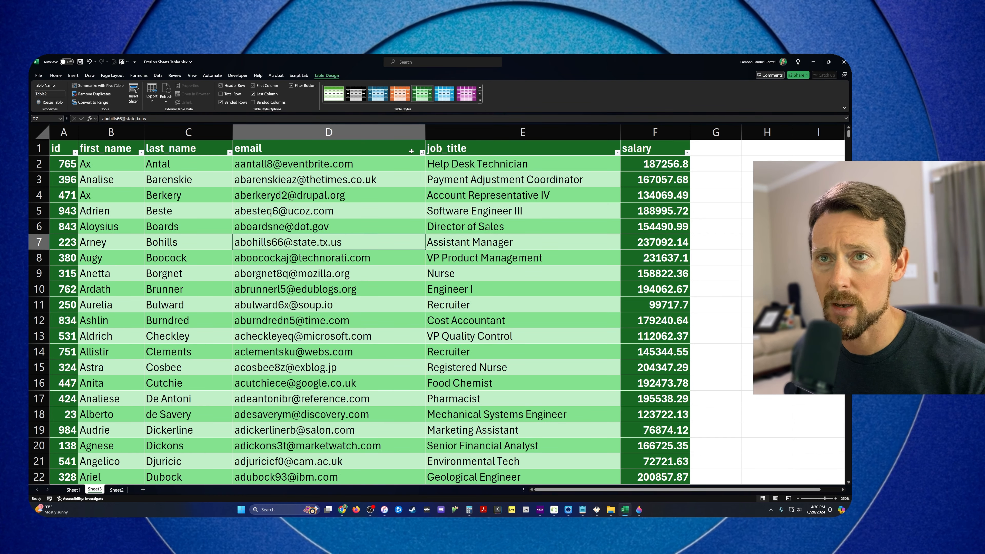
Step: Color the text of the email cells in rows 2, 6, 9, 12, 14 and 18 blue
click(356, 168)
ctrl+click(349, 227)
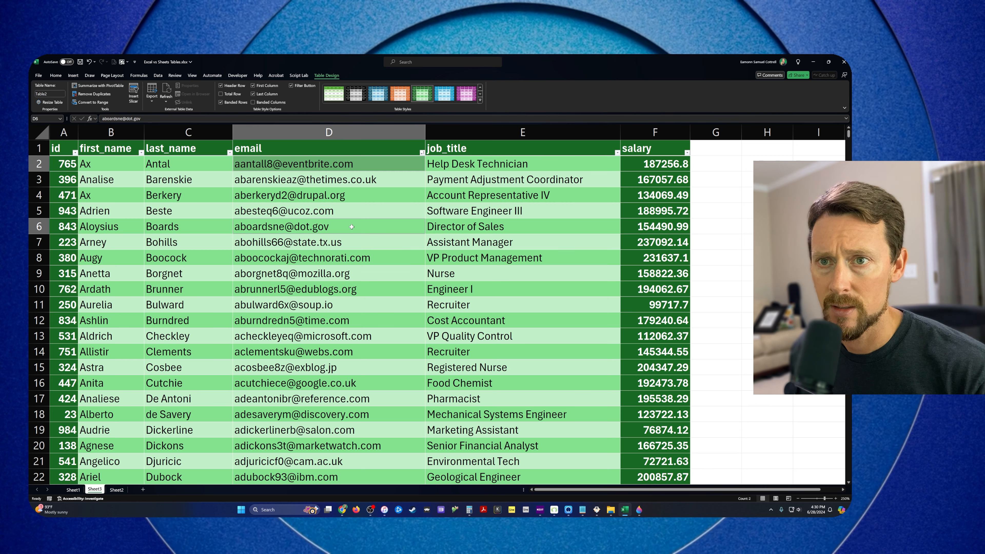
ctrl+click(347, 273)
ctrl+click(346, 351)
ctrl+click(344, 410)
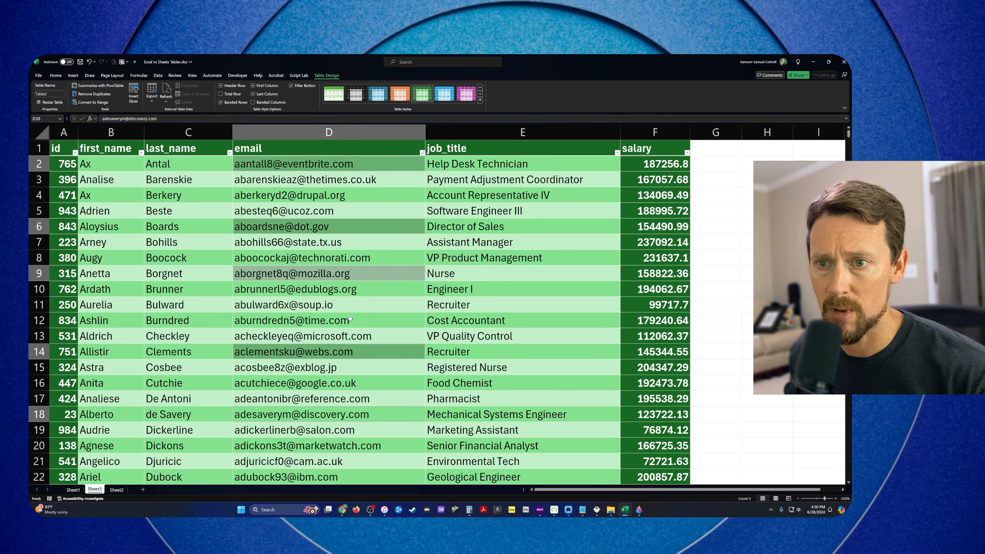
ctrl+click(334, 320)
click(55, 75)
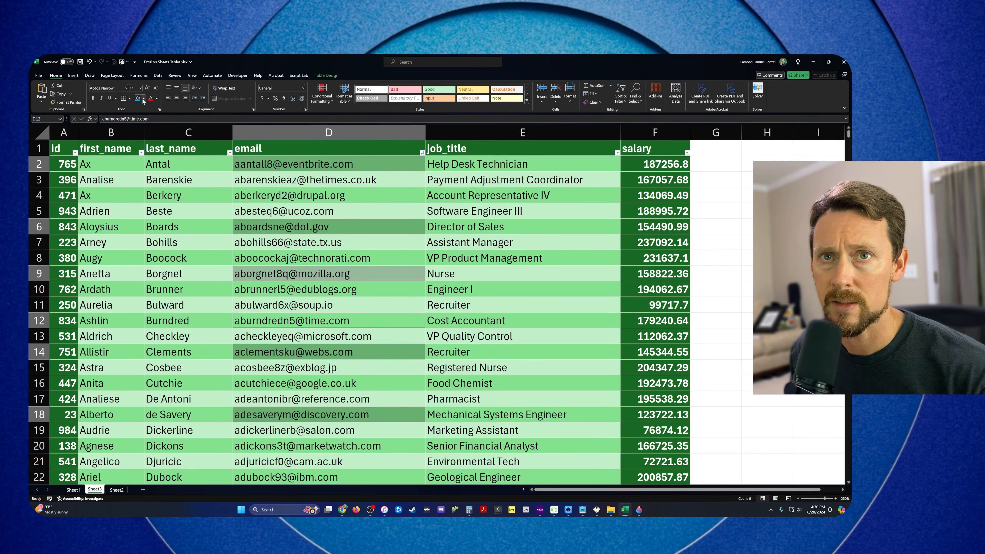
click(156, 99)
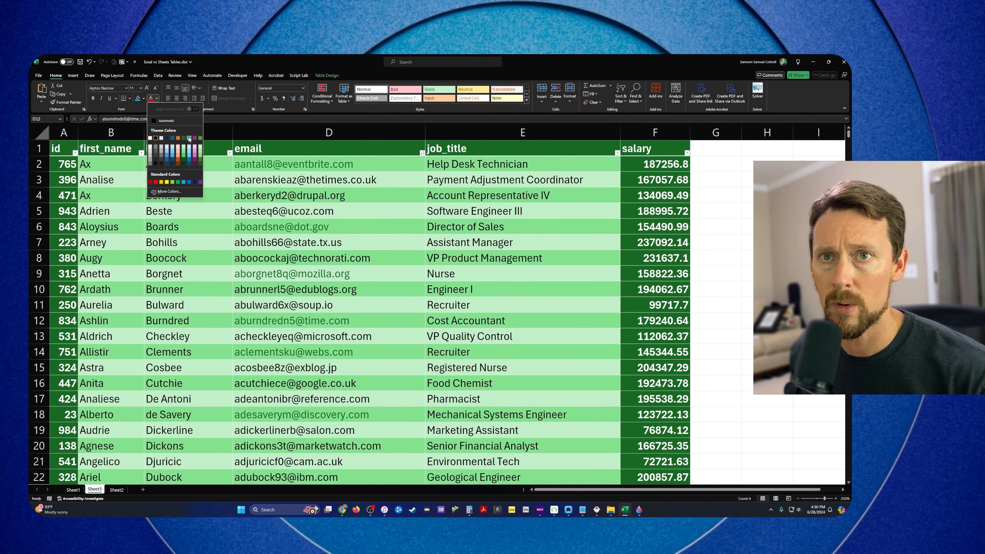
click(173, 137)
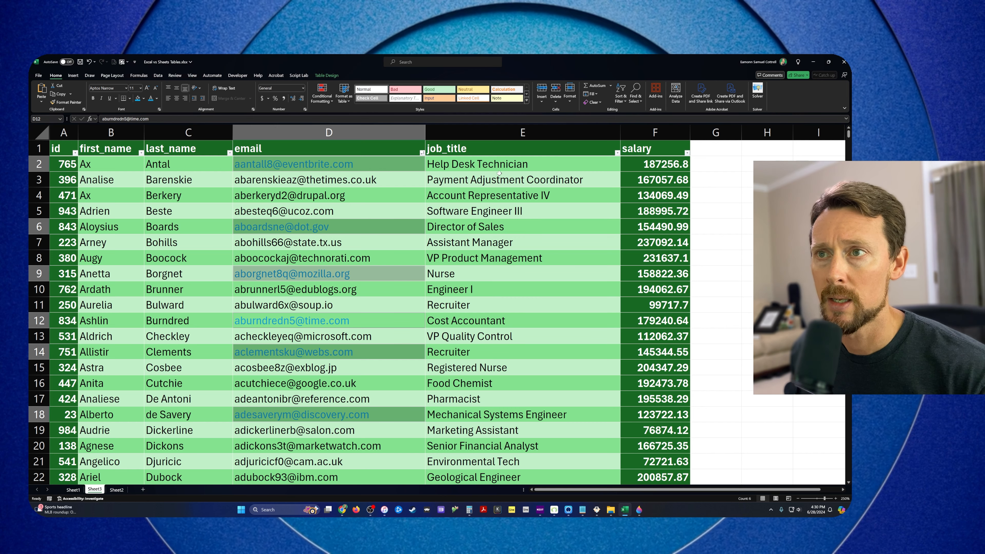
Step: Color the text of the job_title cells in rows 2, 3, 4, 7 and 9 red
click(504, 164)
ctrl+click(512, 195)
ctrl+click(518, 244)
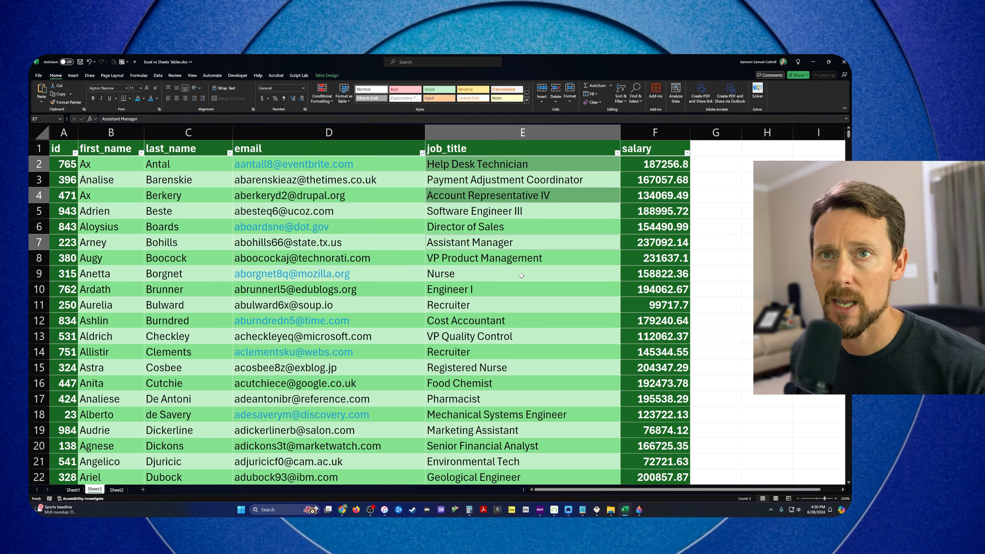
ctrl+click(504, 274)
ctrl+click(504, 179)
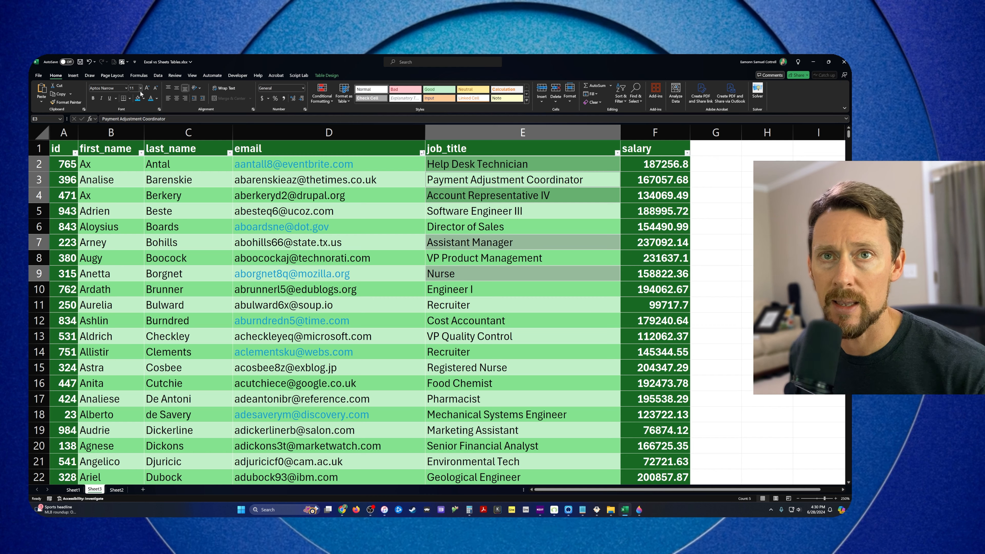
click(157, 98)
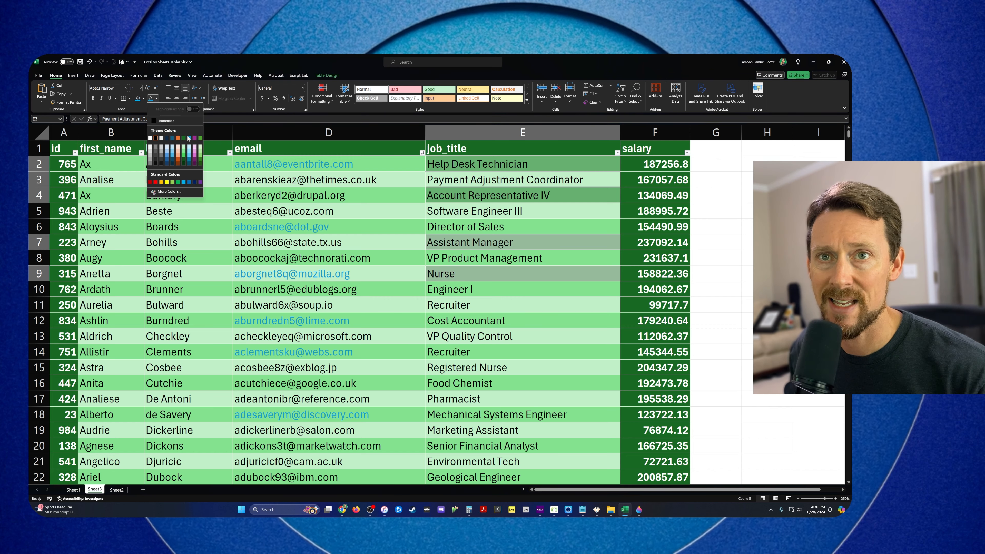
click(155, 182)
click(349, 196)
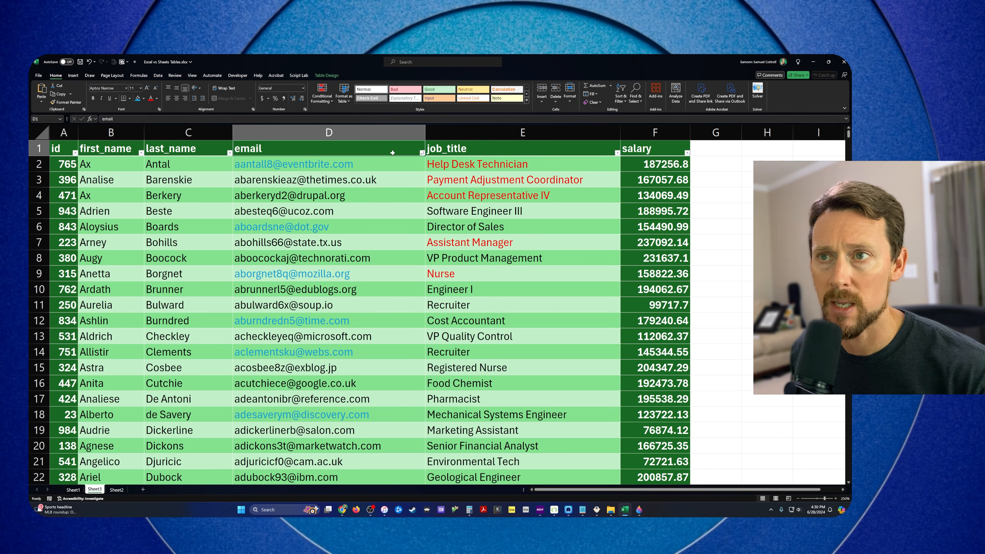
Step: Sort the table by the blue font color in the email column
click(422, 153)
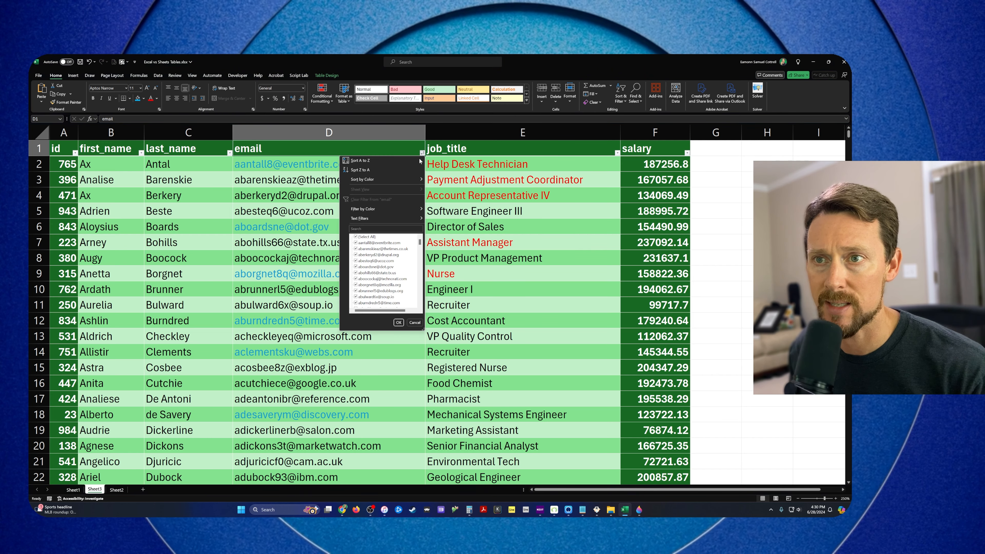
mouse_move(403, 182)
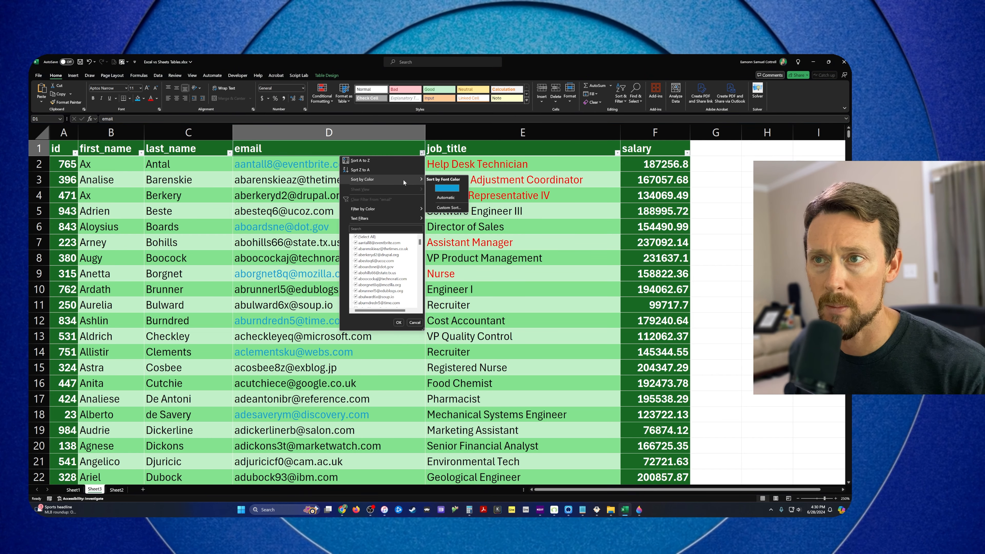
click(447, 189)
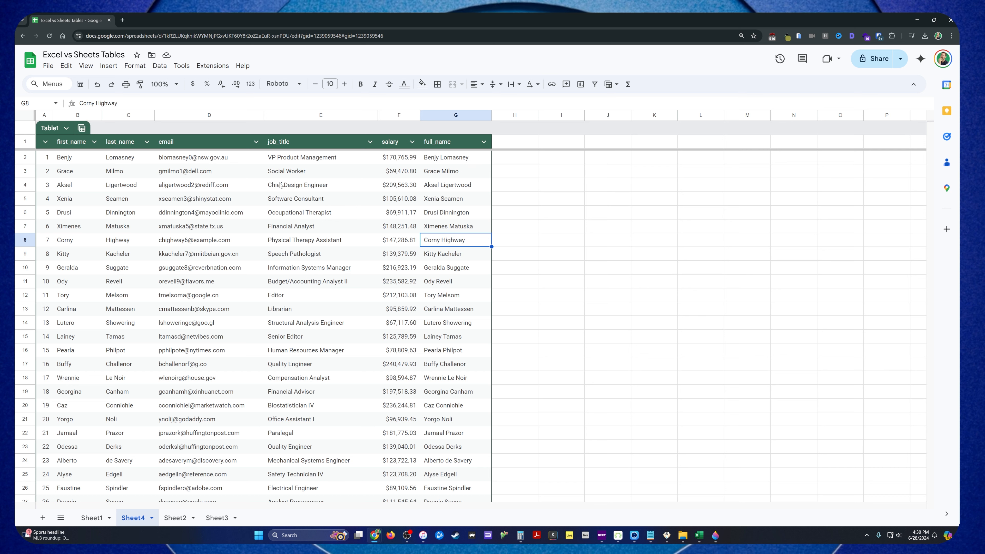
Step: In the Google Sheets table, color the text of the email cells in rows 3, 5, 10 and 13 red
click(202, 171)
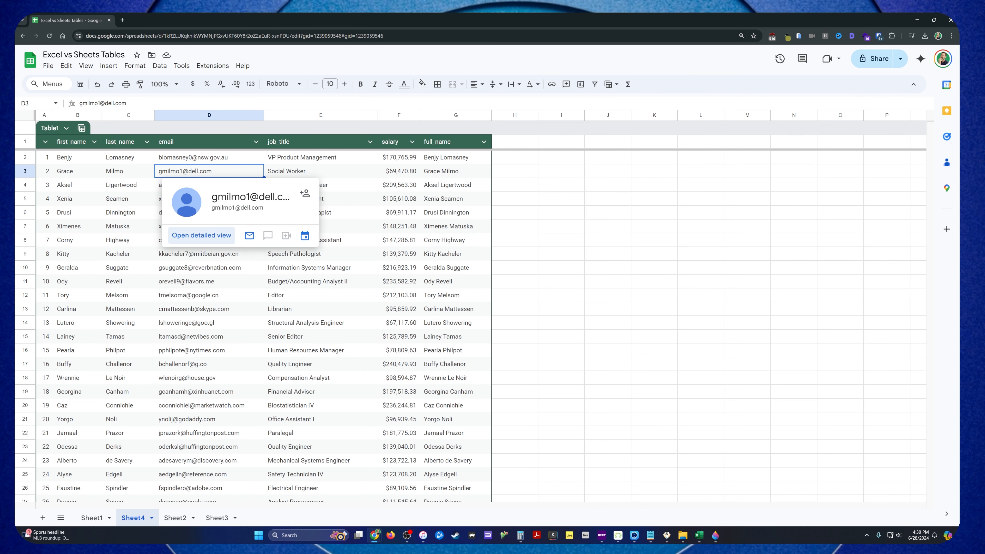
ctrl+click(206, 267)
ctrl+click(203, 200)
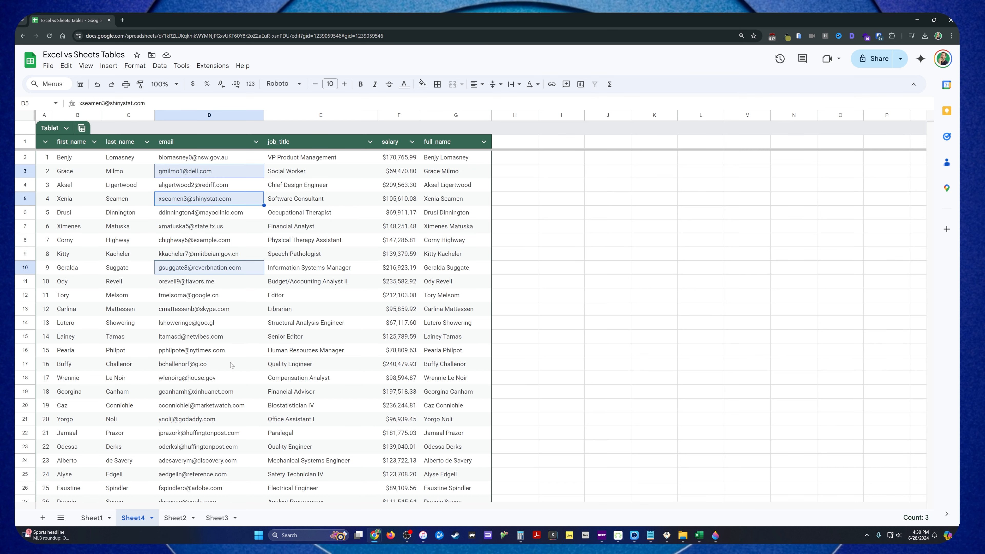
ctrl+click(247, 310)
click(407, 85)
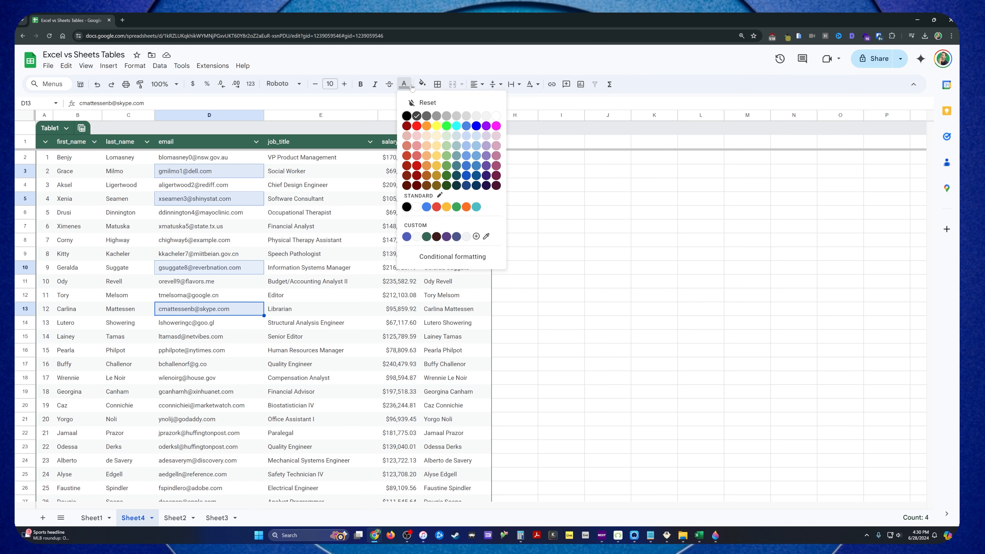
click(416, 125)
Step: Color the text of the job_title cells in rows 4, 6 to 9 and 13 cyan
click(318, 185)
click(329, 216)
ctrl+click(327, 254)
ctrl+click(327, 310)
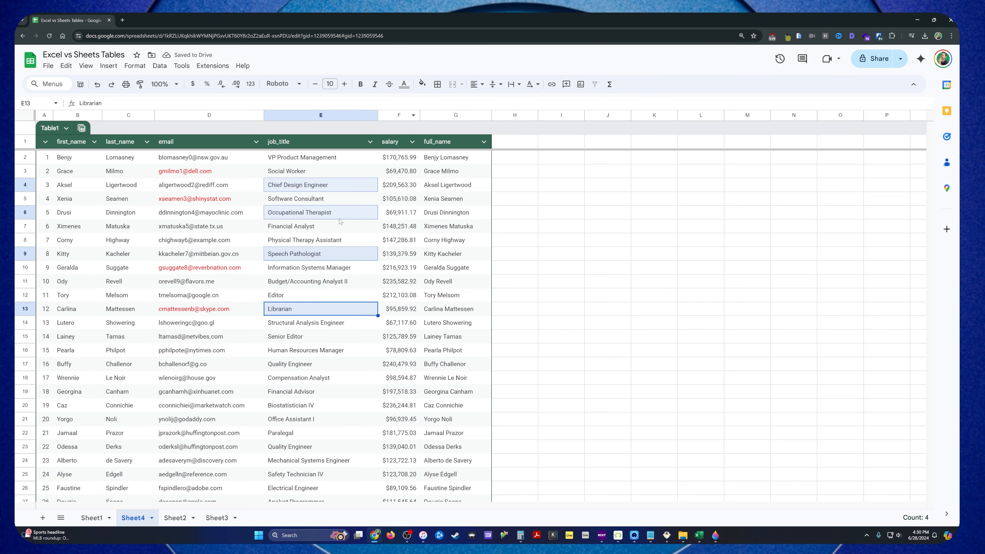
ctrl+click(341, 229)
ctrl+click(342, 240)
click(406, 85)
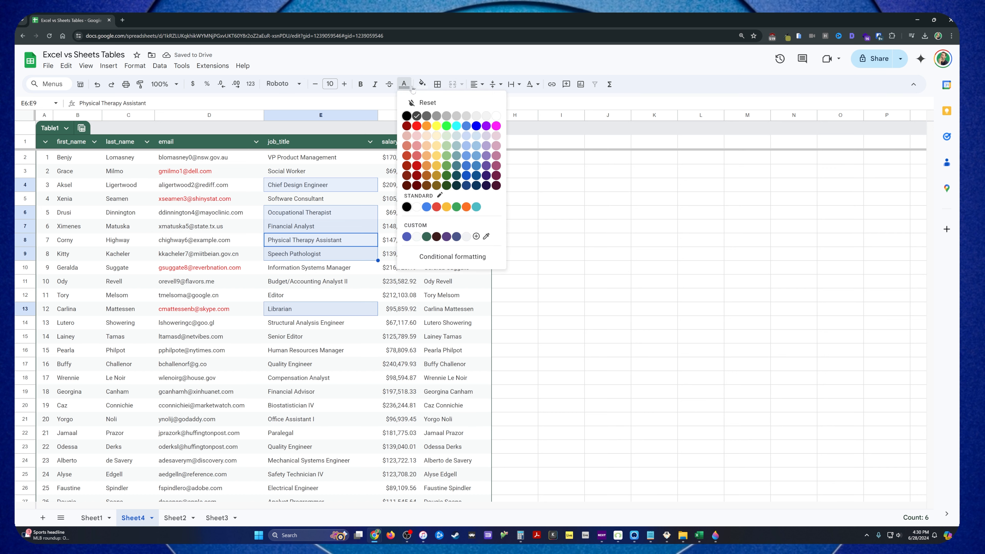
click(459, 127)
Step: Sort the Google Sheets table by red text color in the email column
click(256, 142)
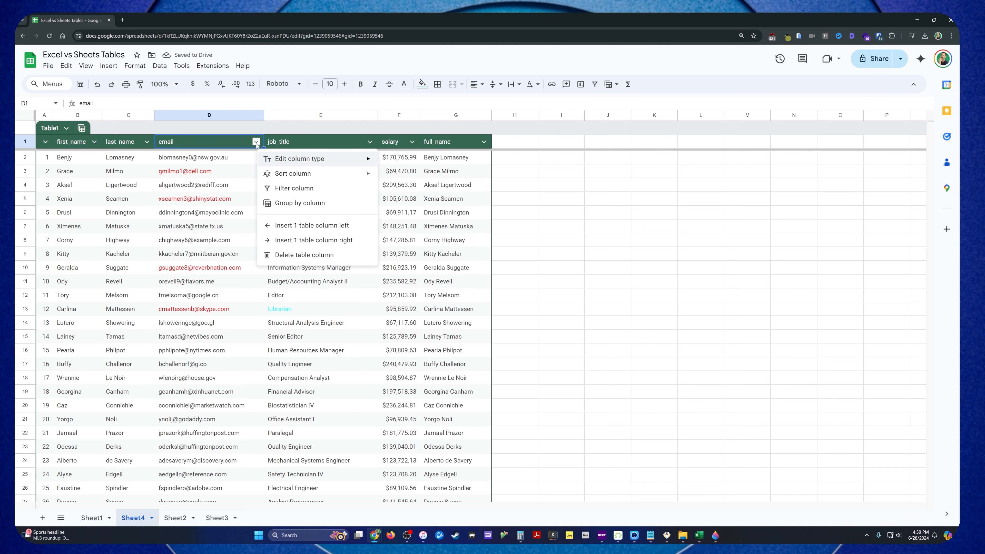
mouse_move(306, 180)
mouse_move(427, 220)
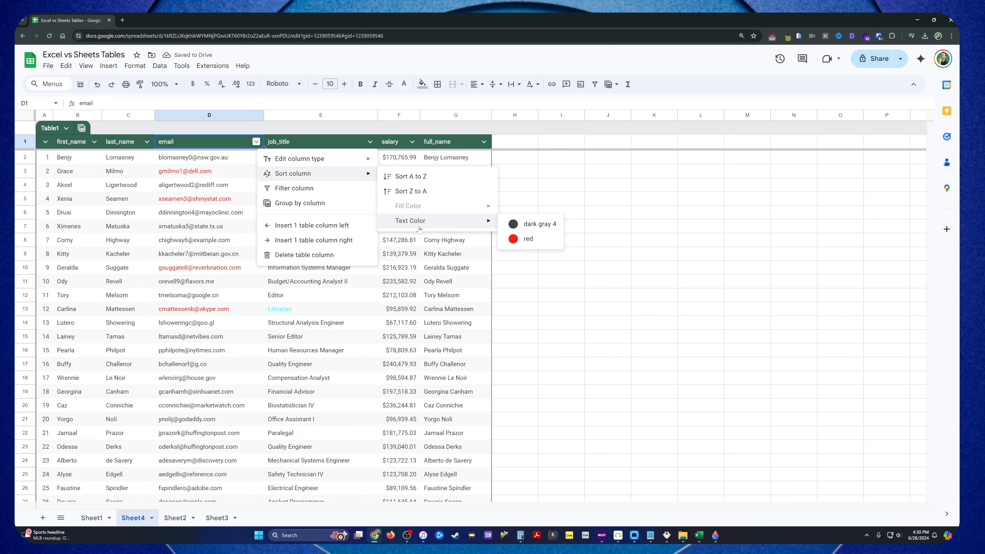
click(549, 238)
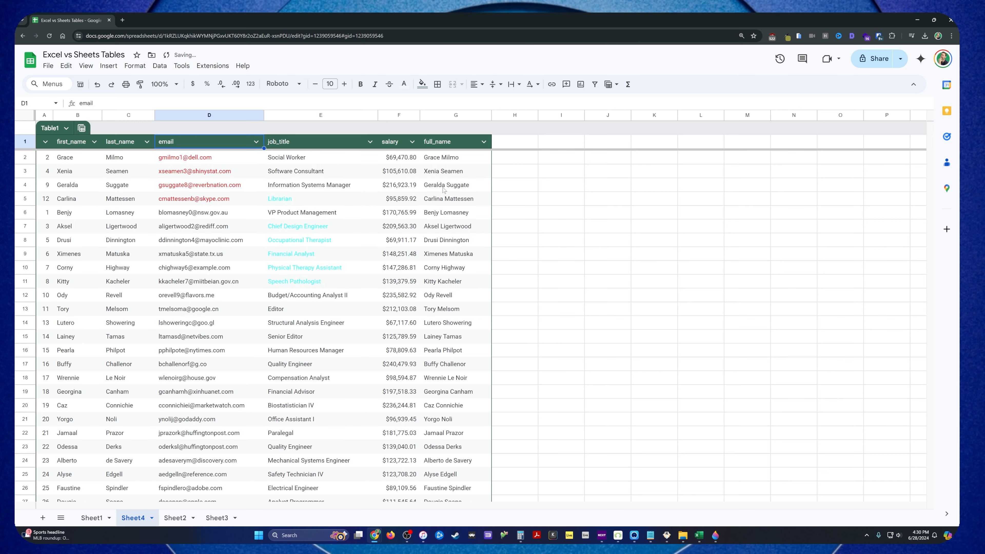
Step: Switch back to the Excel workbook and open a custom color sort for the email column, adding a second sort level
key(alt+Tab)
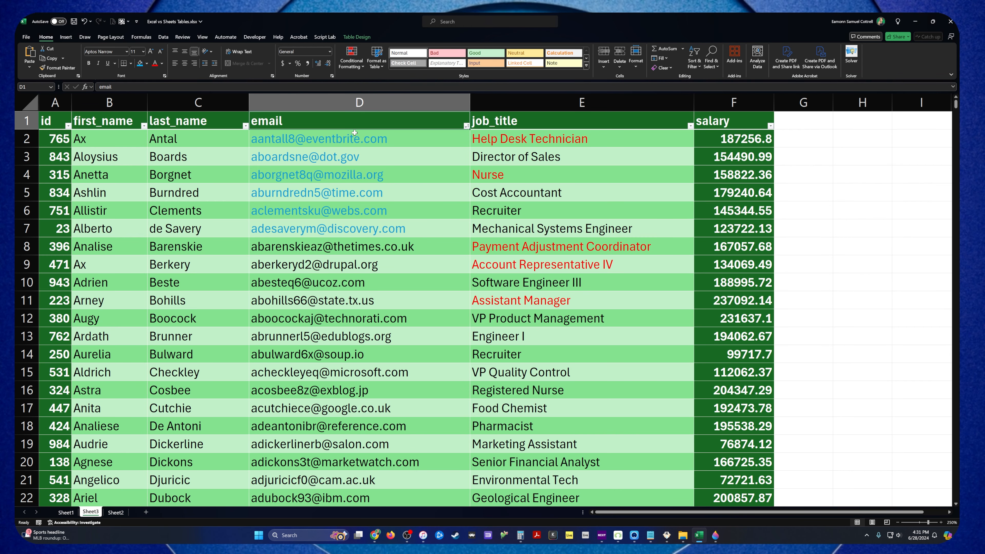
click(466, 125)
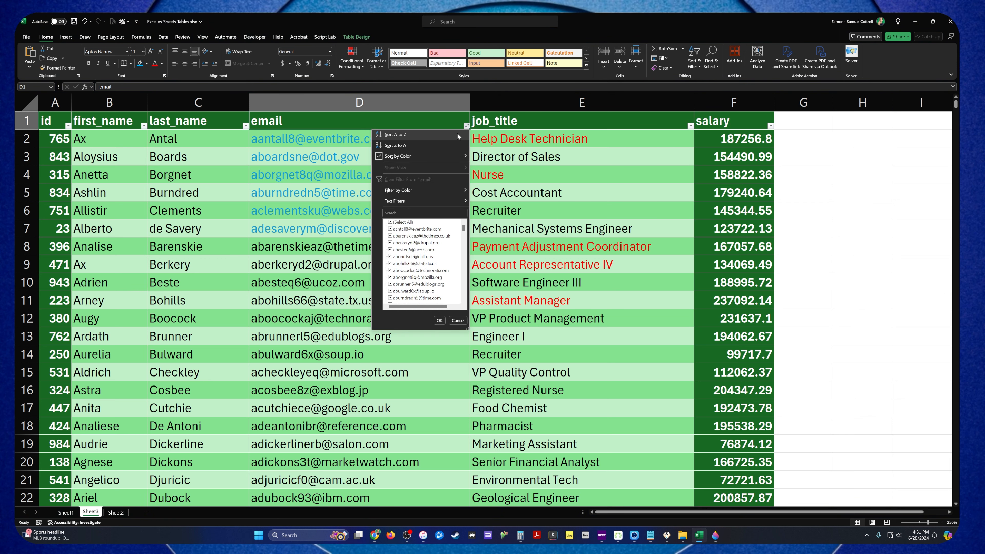
mouse_move(455, 154)
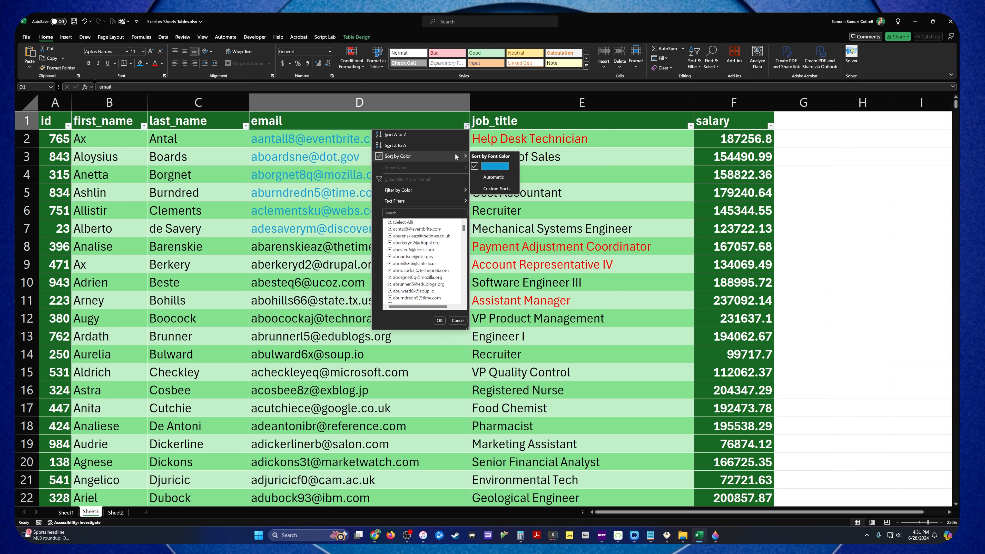
click(495, 189)
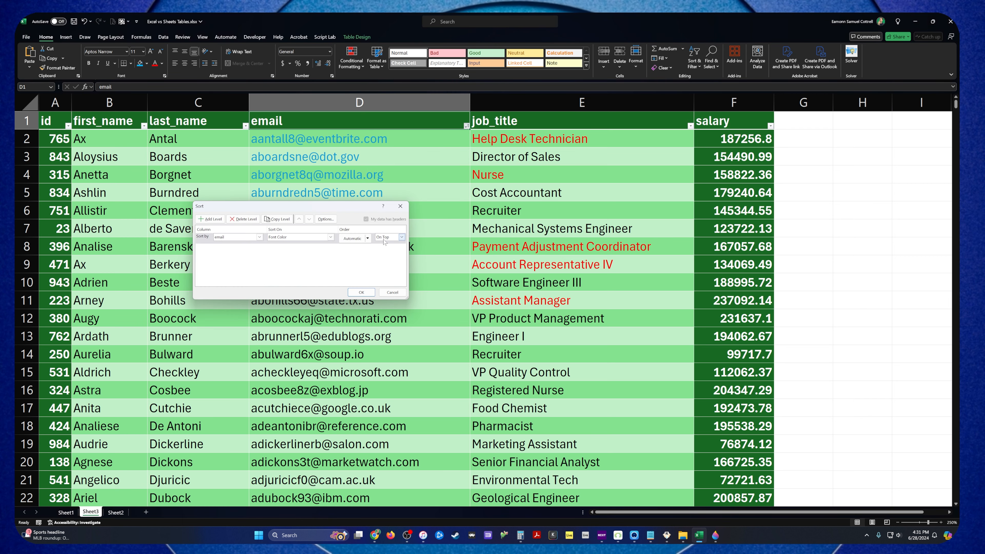
drag(354, 212, 435, 109)
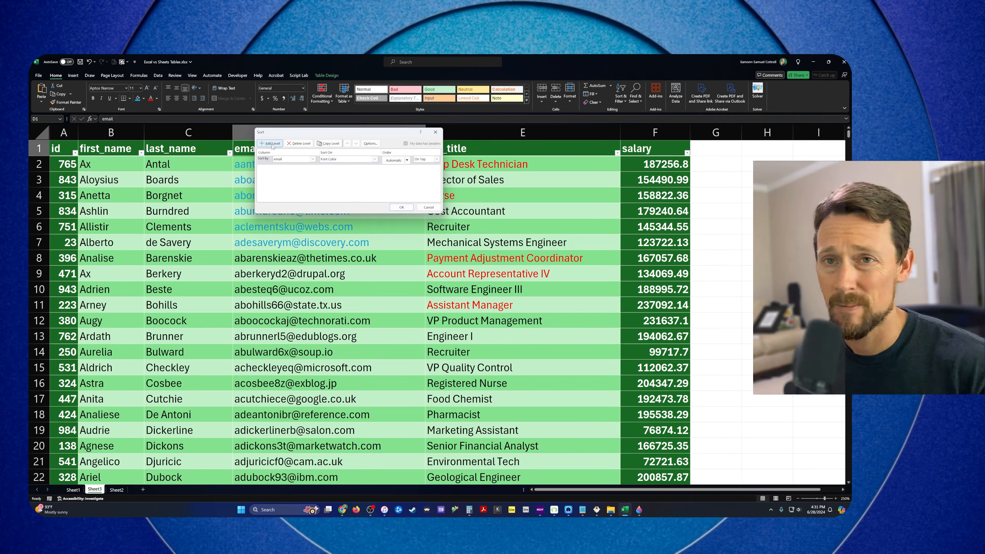
click(271, 144)
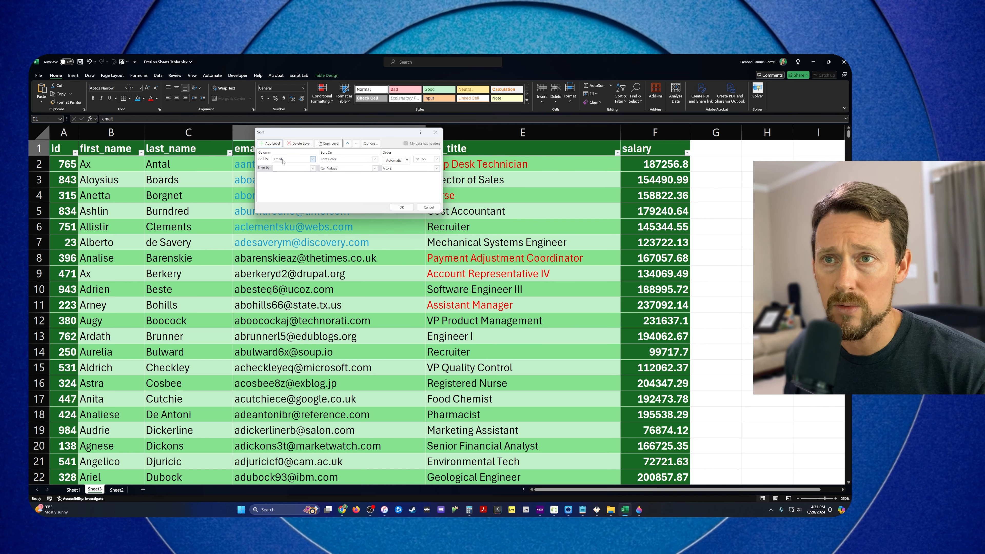
Step: Set the second level to job_title by Font Color, keep email On Top, apply the sort, and select the blue emails in D2:D7
click(313, 168)
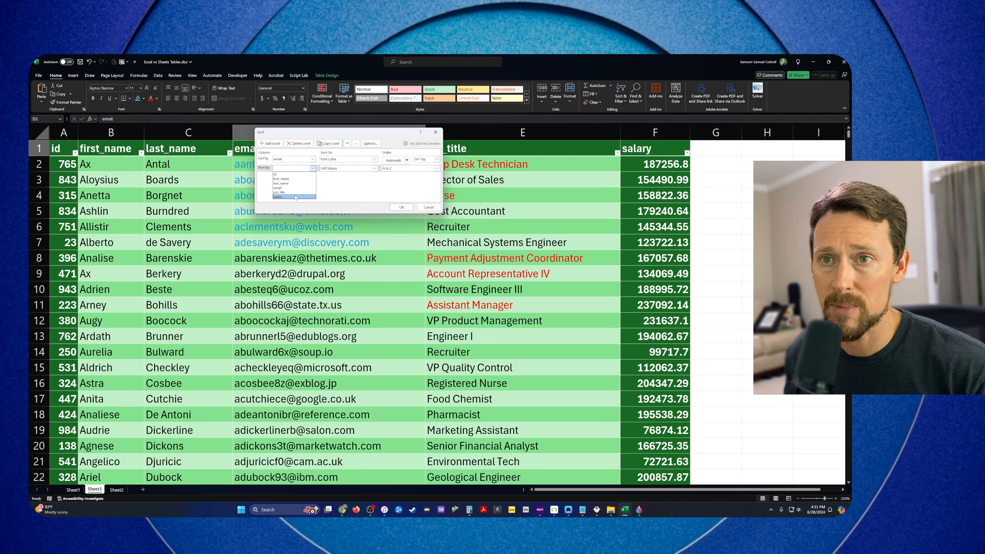
click(287, 193)
click(374, 169)
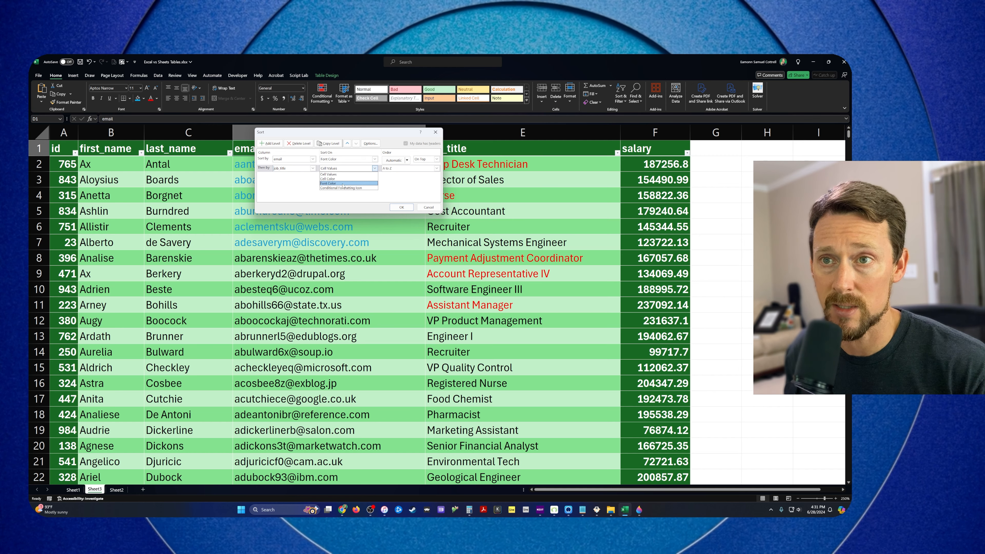
click(342, 183)
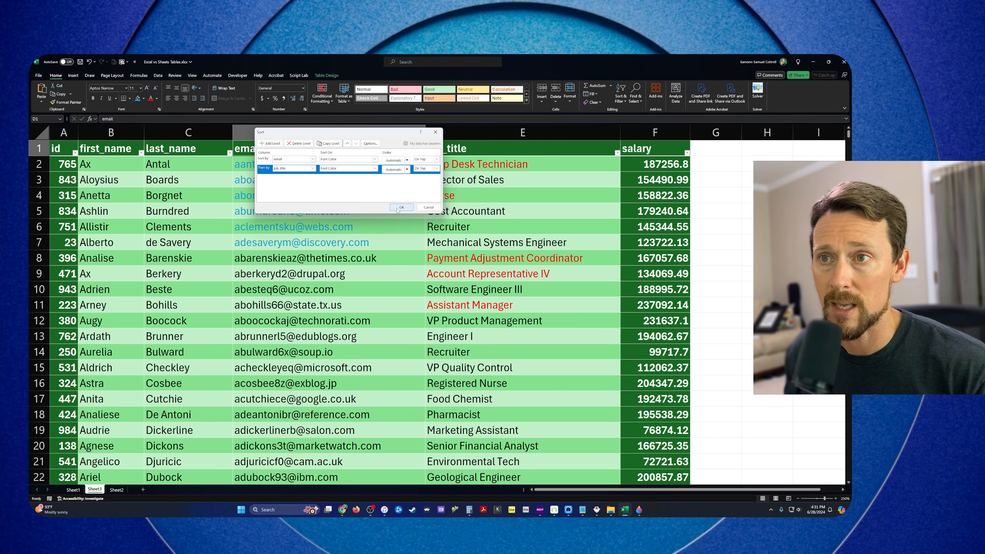
click(436, 160)
click(435, 159)
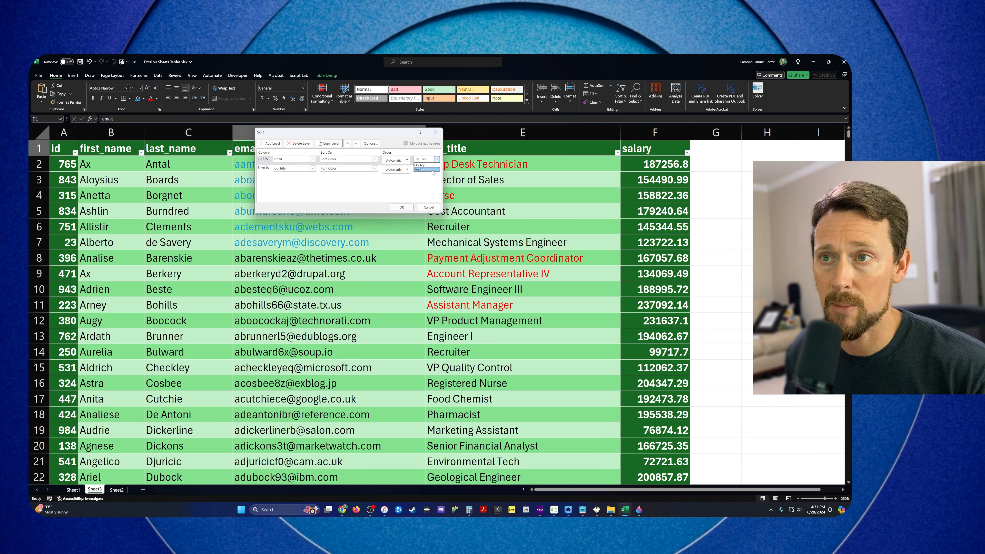
click(426, 165)
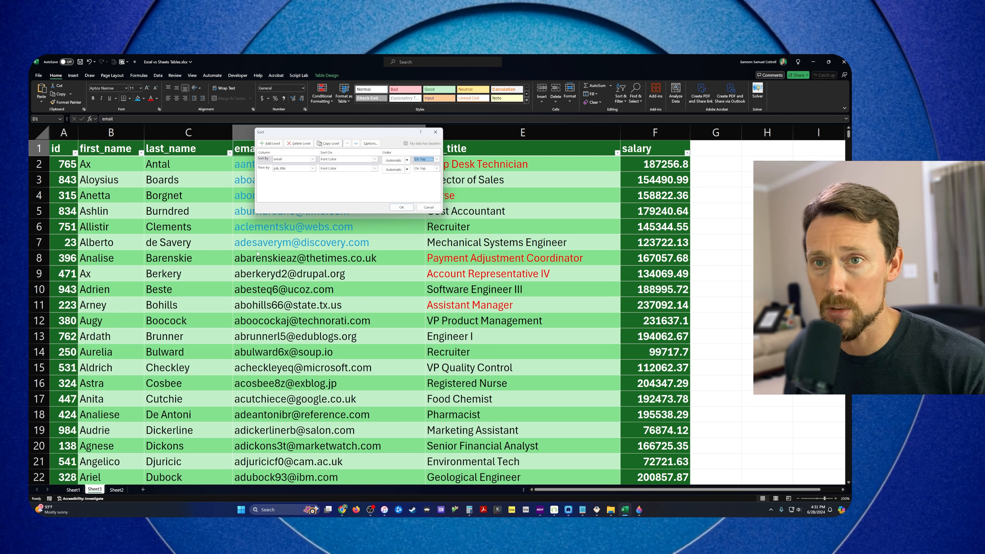
click(397, 208)
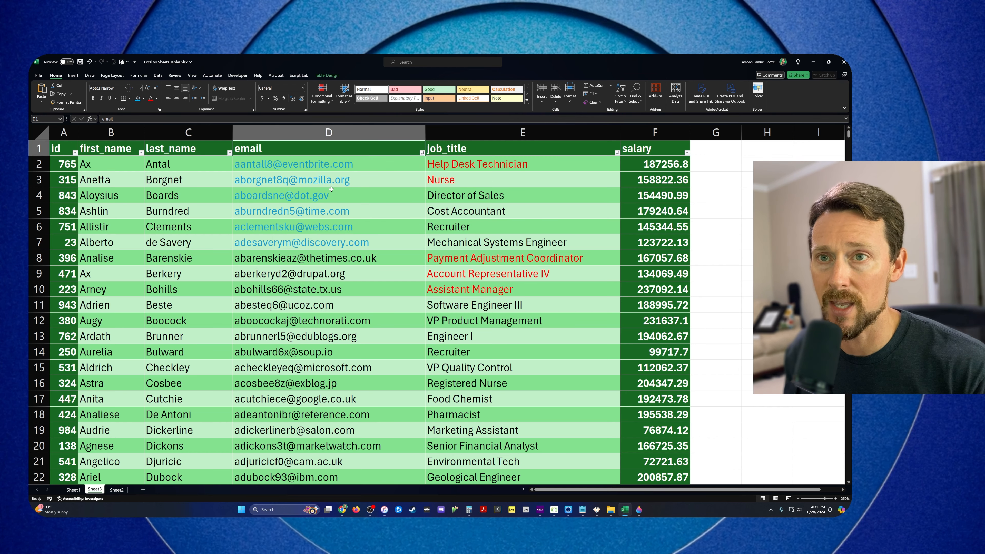
drag(311, 165, 329, 248)
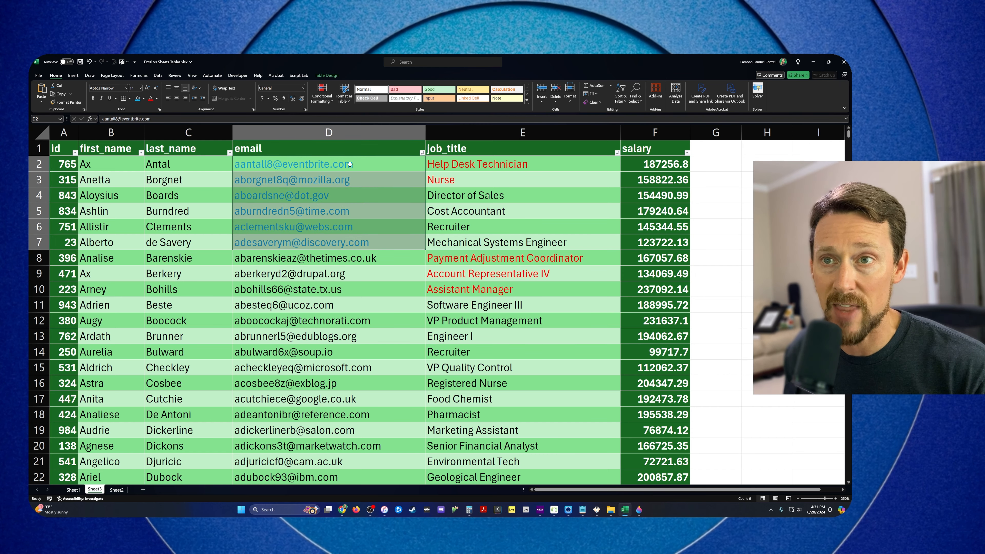
Step: Examine how the color sort grouped the Excel rows, selecting the blue emails, then the red job titles in E2:E3 and E8:E10
drag(350, 164, 376, 262)
drag(450, 177, 448, 178)
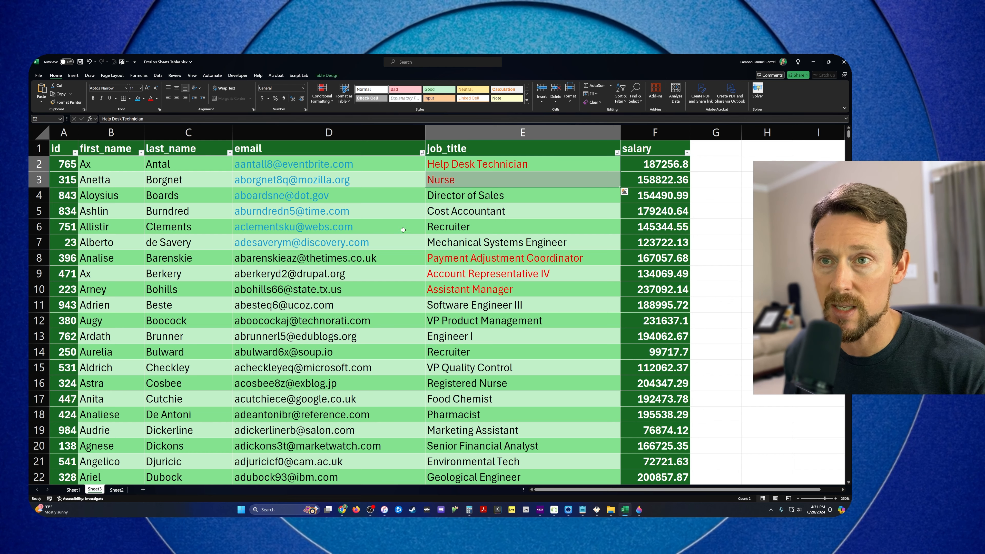
drag(410, 202, 407, 243)
drag(470, 194, 470, 290)
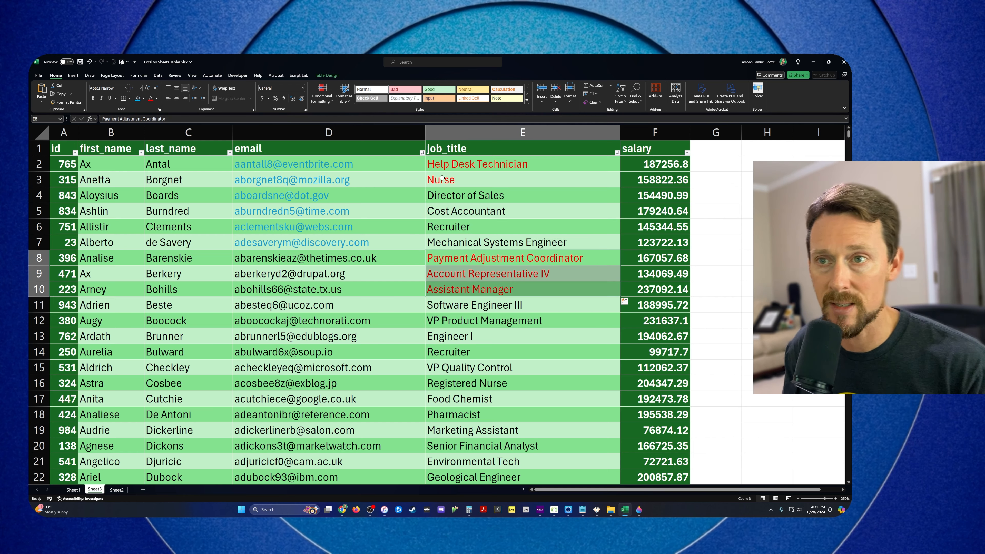
click(371, 286)
Step: Switch to Google Sheets and sort the table by cyan text color in the job_title column
key(alt+Tab)
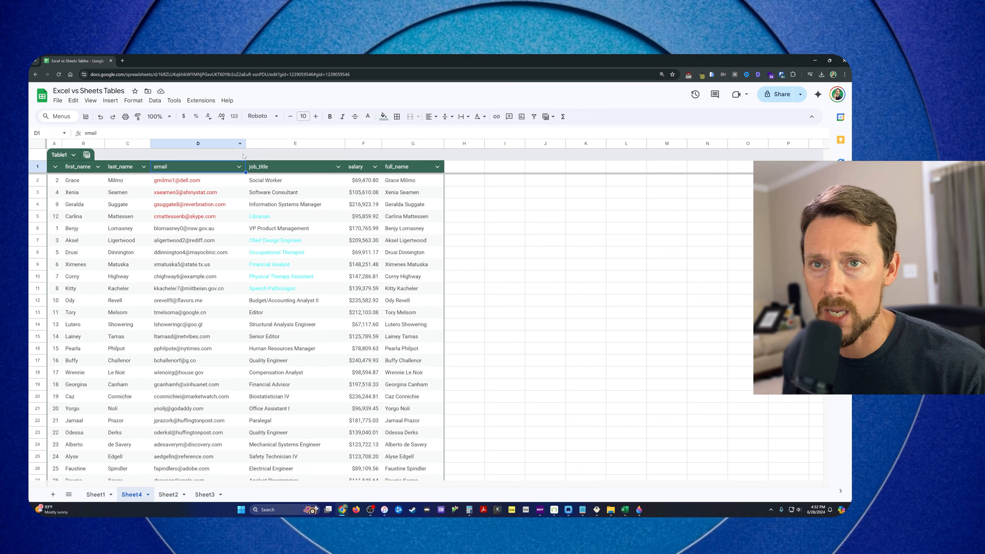
click(338, 167)
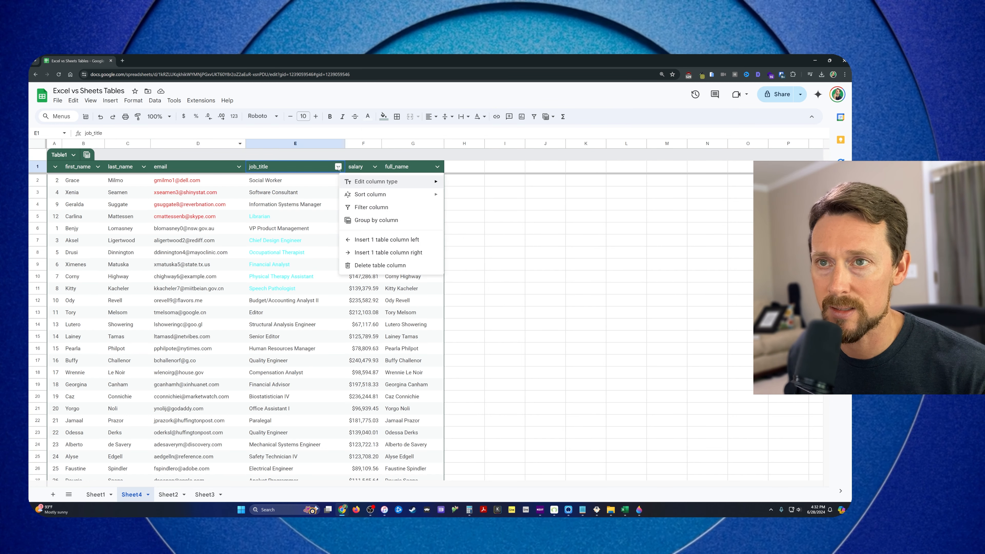
mouse_move(380, 197)
mouse_move(495, 236)
click(577, 252)
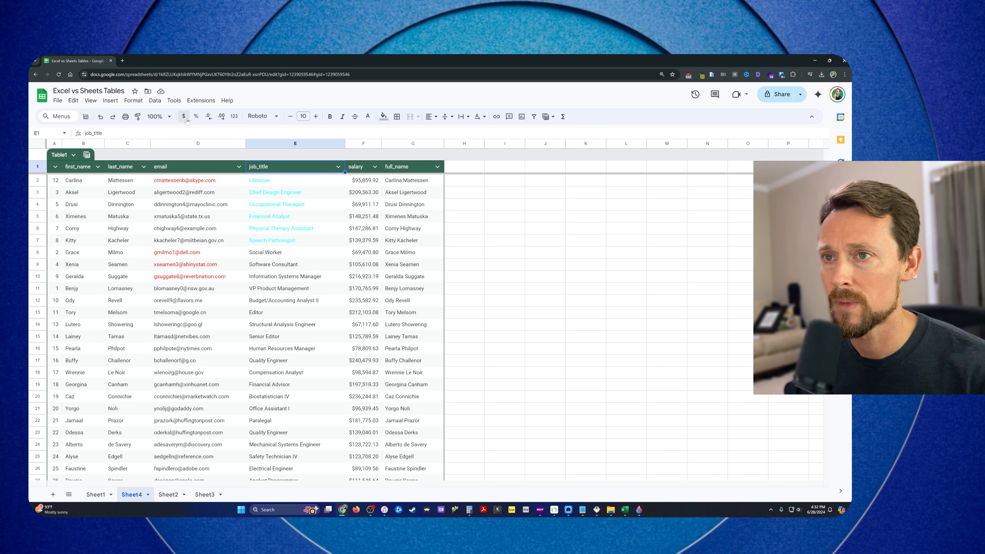
Step: Italicize the job_title header, select the entire table A1:G1001, and open the advanced range sorting options
key(ctrl+i)
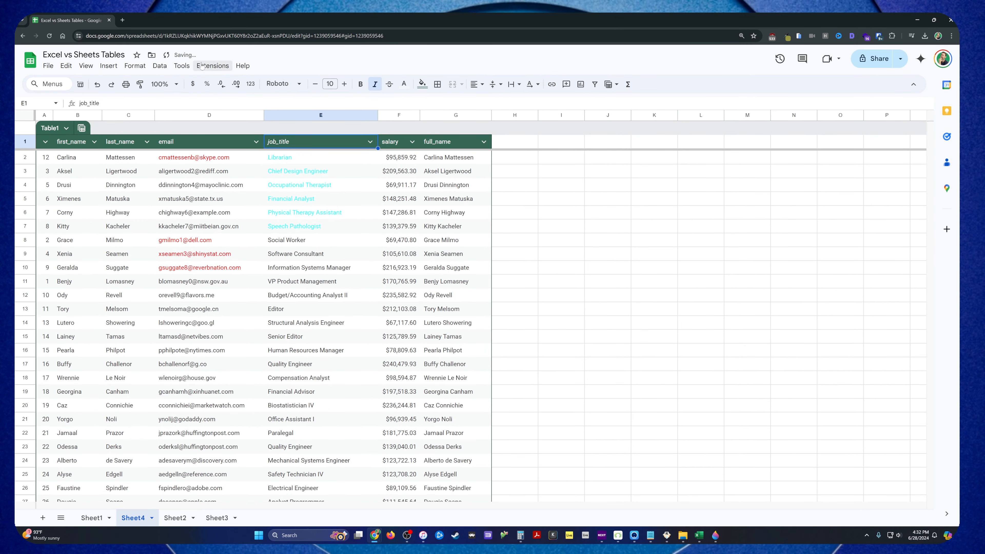
click(159, 65)
mouse_move(190, 87)
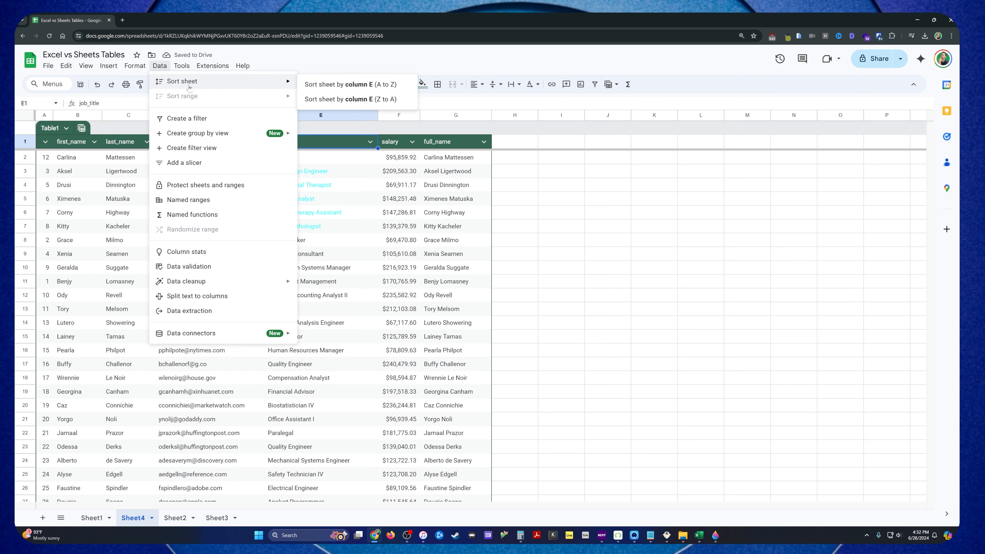
click(455, 254)
key(ctrl+a)
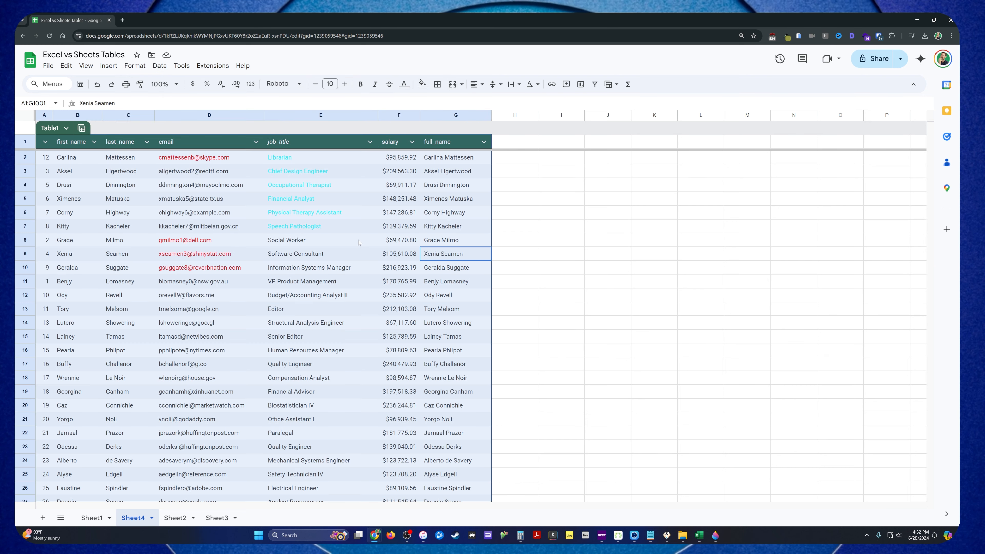
click(160, 66)
mouse_move(271, 96)
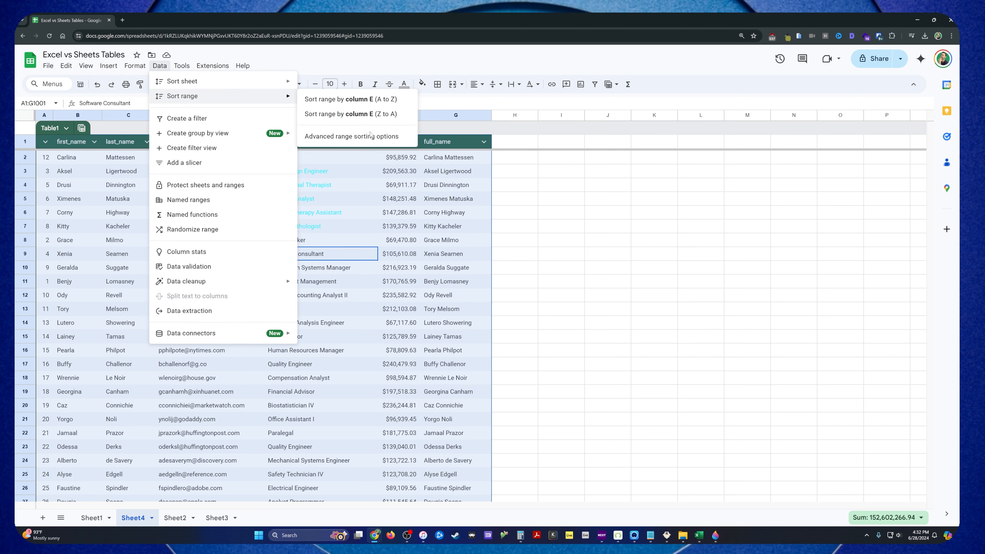
click(374, 141)
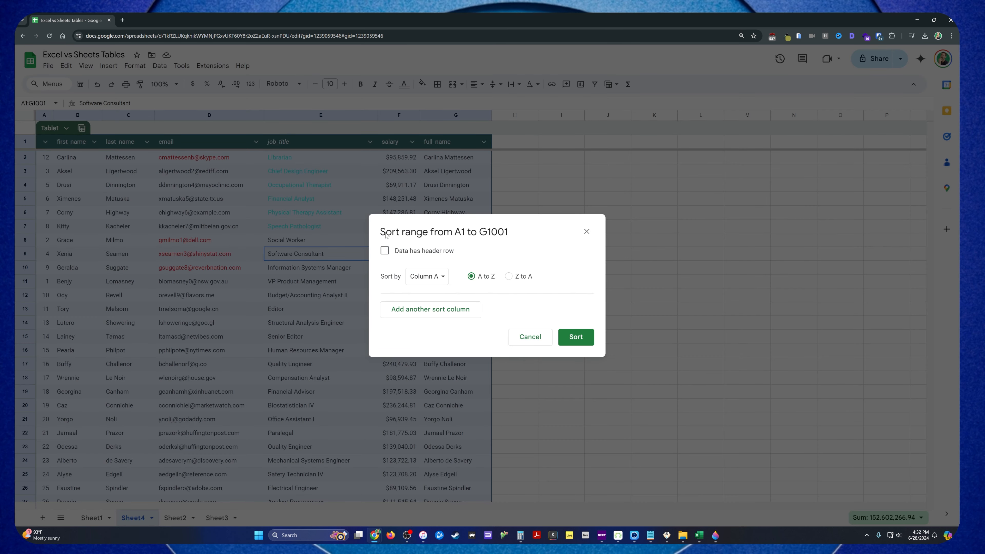
Step: Mark the data as having a header row and sort the range by email A to Z, then by job_title Z to A
click(385, 251)
click(422, 275)
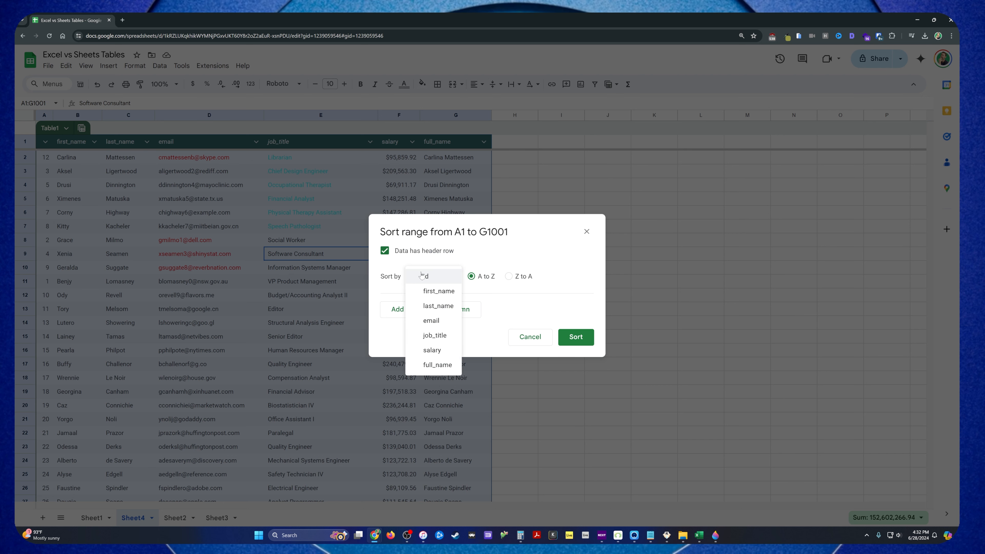
click(446, 321)
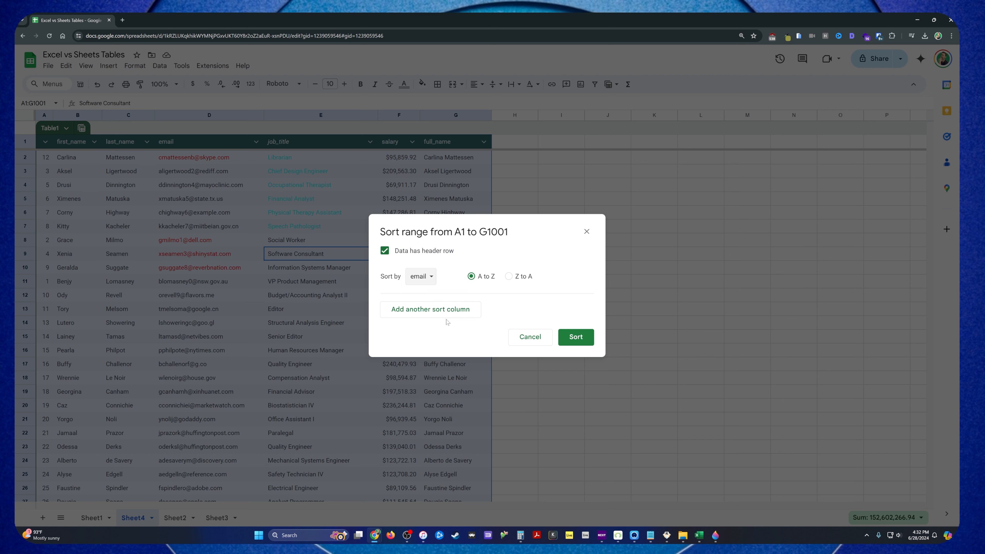
click(446, 315)
click(426, 311)
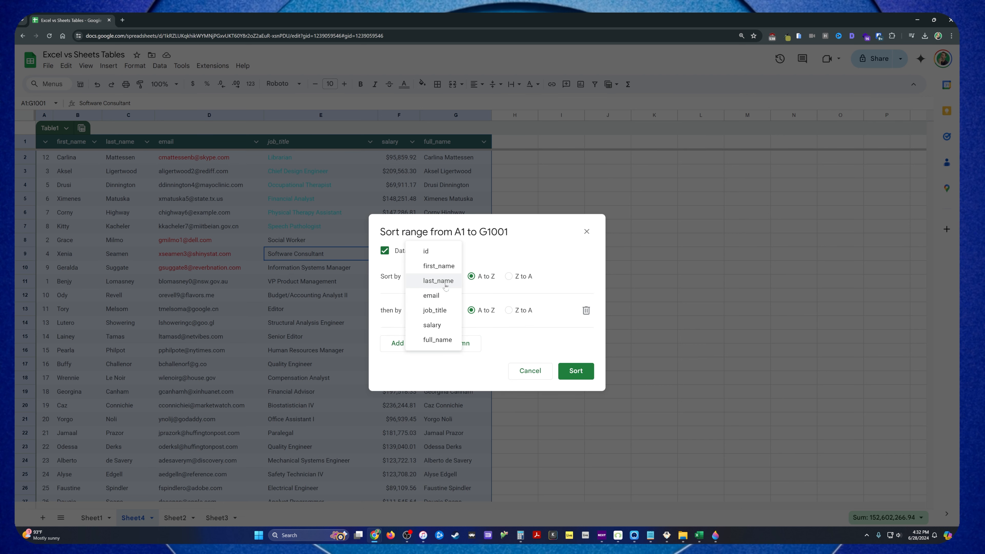
click(450, 315)
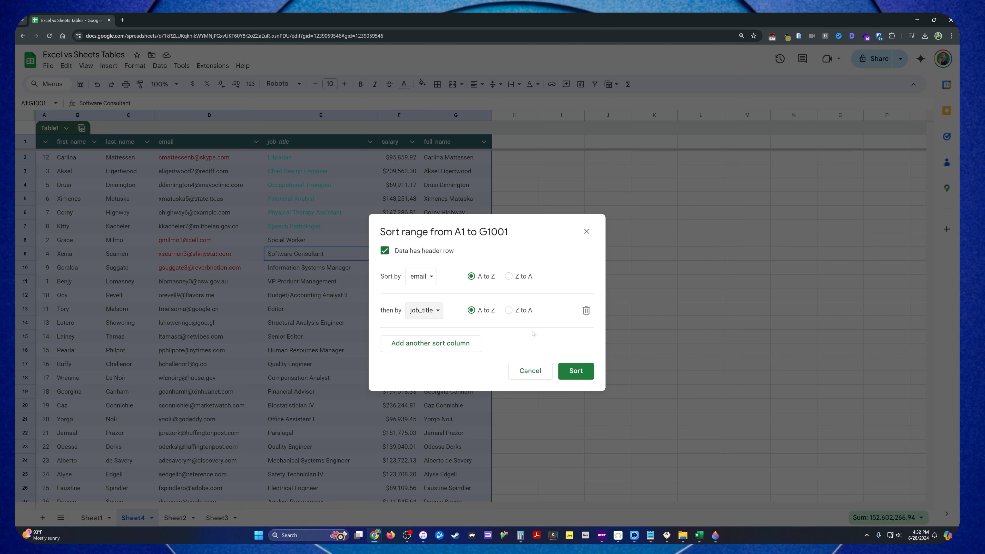
click(510, 311)
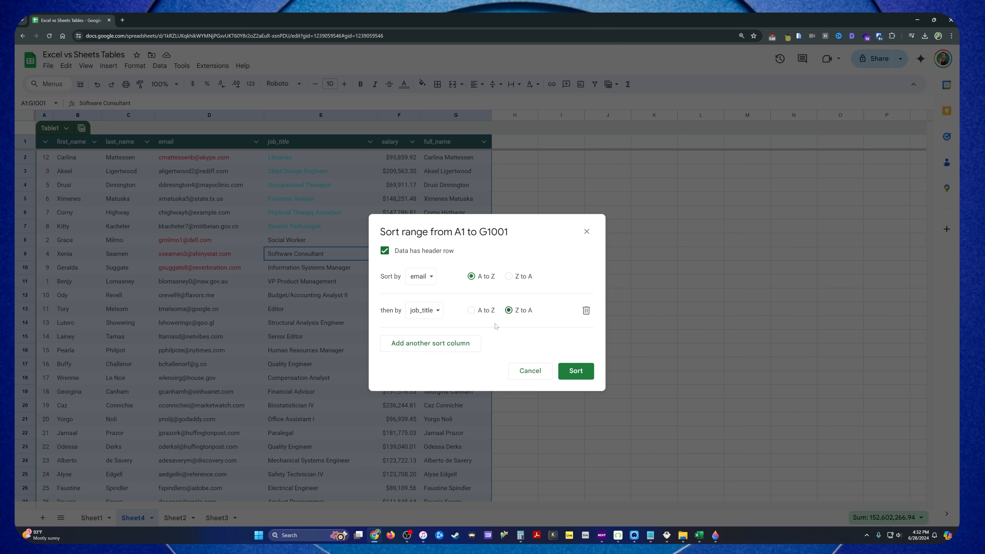
click(575, 370)
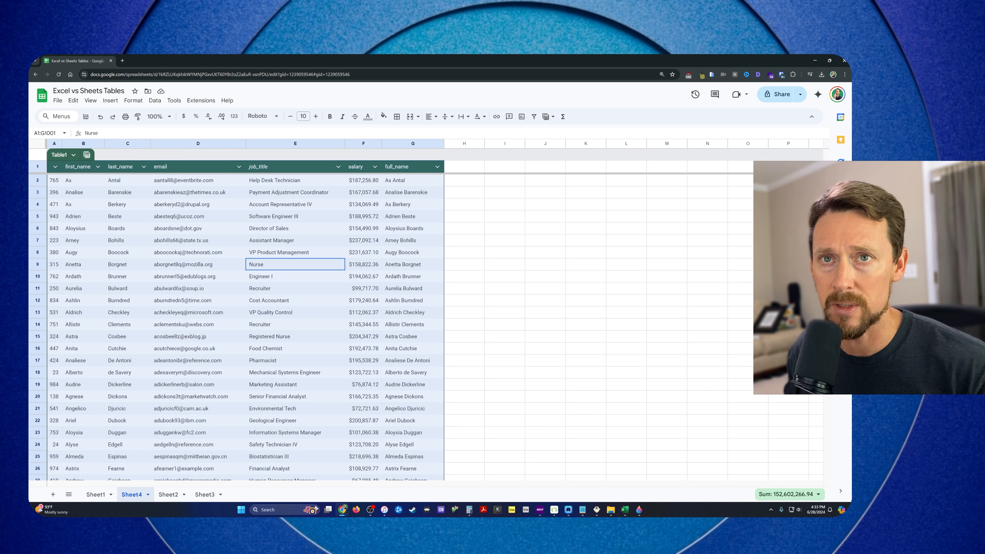
Step: Review the advanced range sorting options for A1:G1001 again and dismiss them without sorting
click(183, 100)
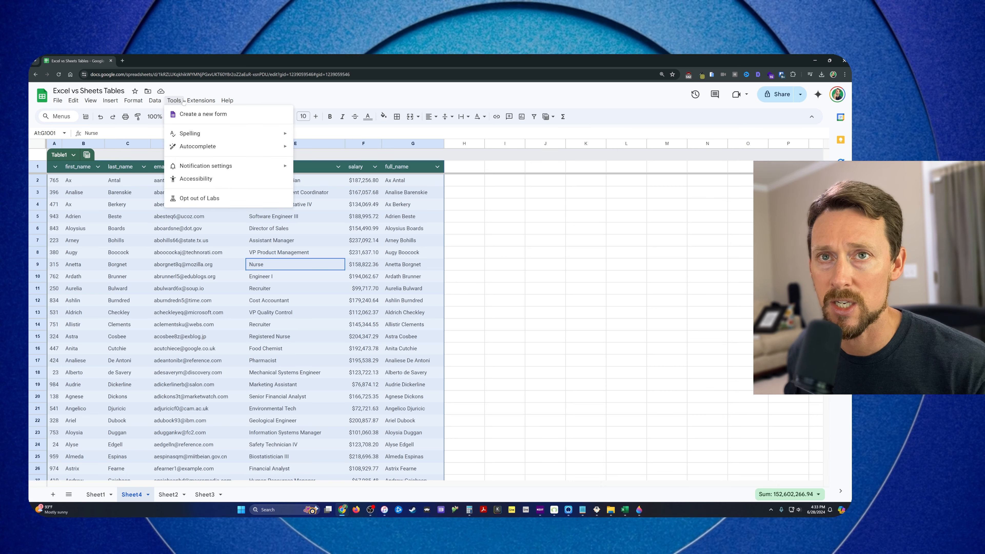
mouse_move(155, 101)
mouse_move(202, 127)
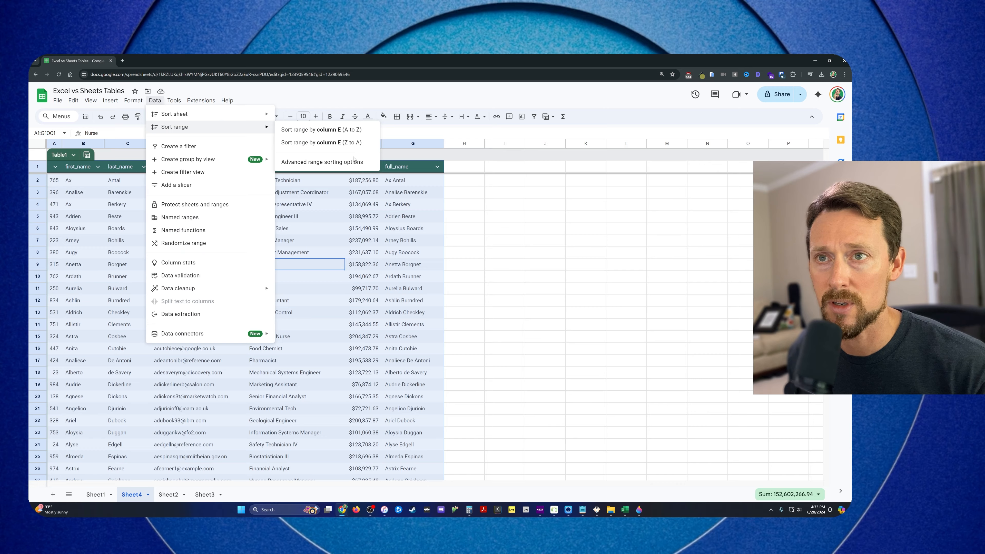
click(341, 161)
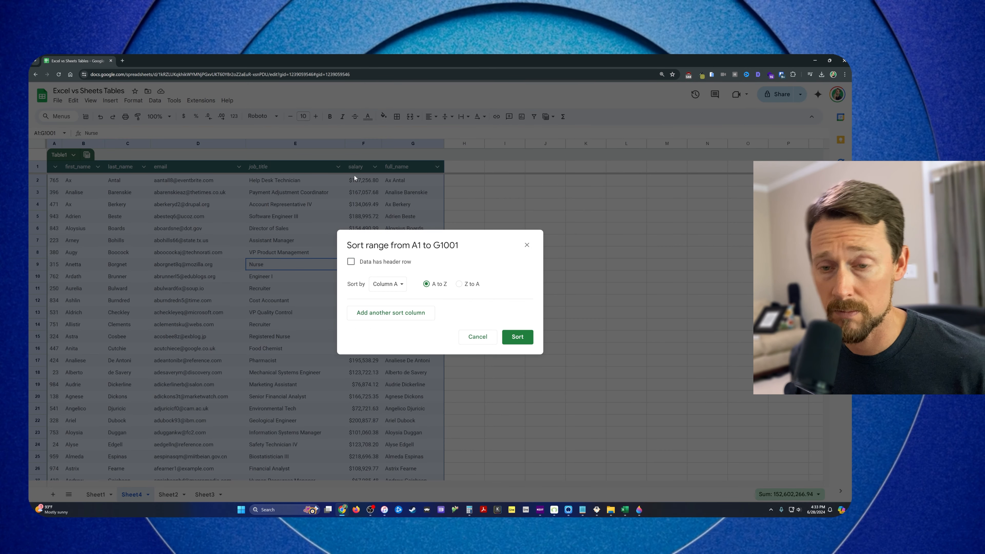
click(475, 337)
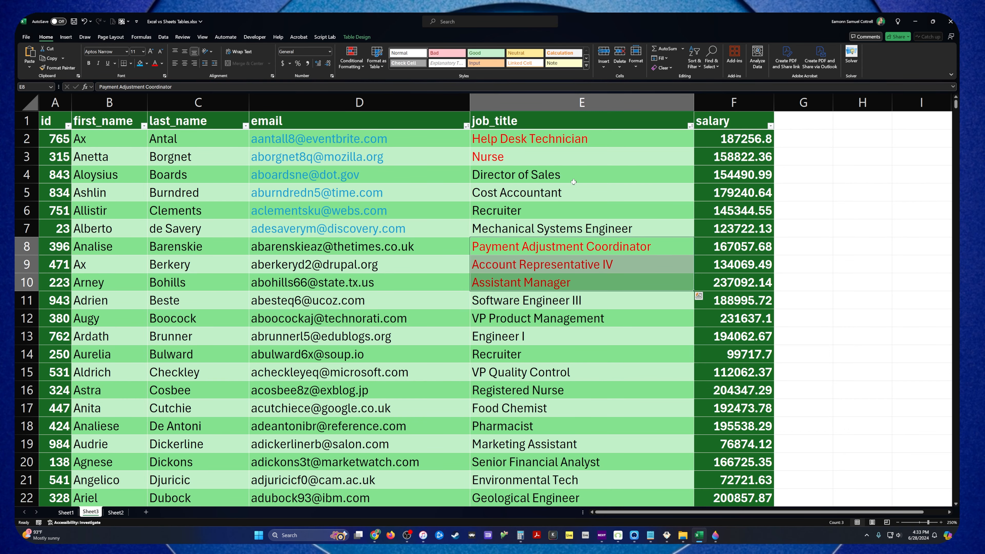
Step: Switch to the Excel workbook, filter the email column by its blue font color, and undo the filter
click(466, 126)
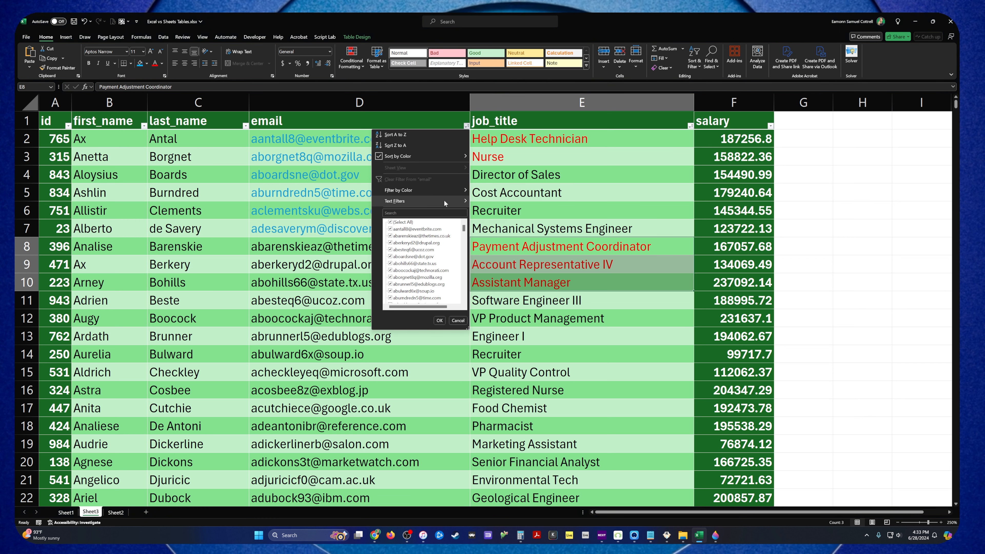
mouse_move(448, 189)
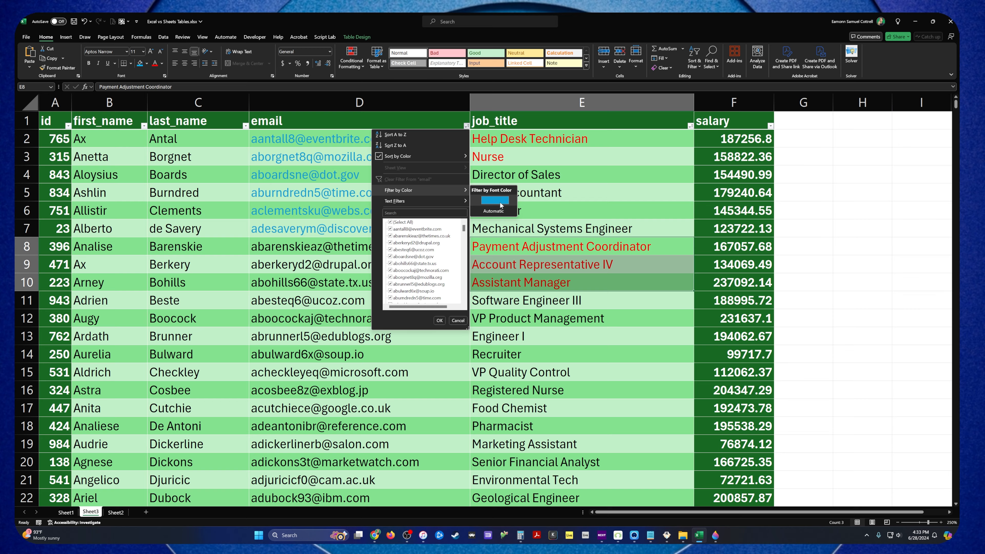
click(491, 202)
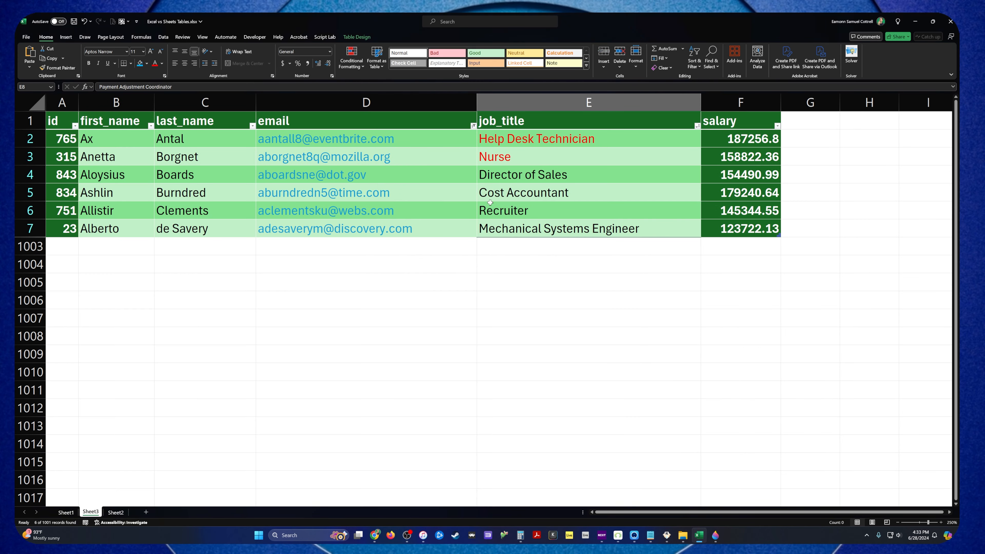
click(474, 123)
key(ctrl+z)
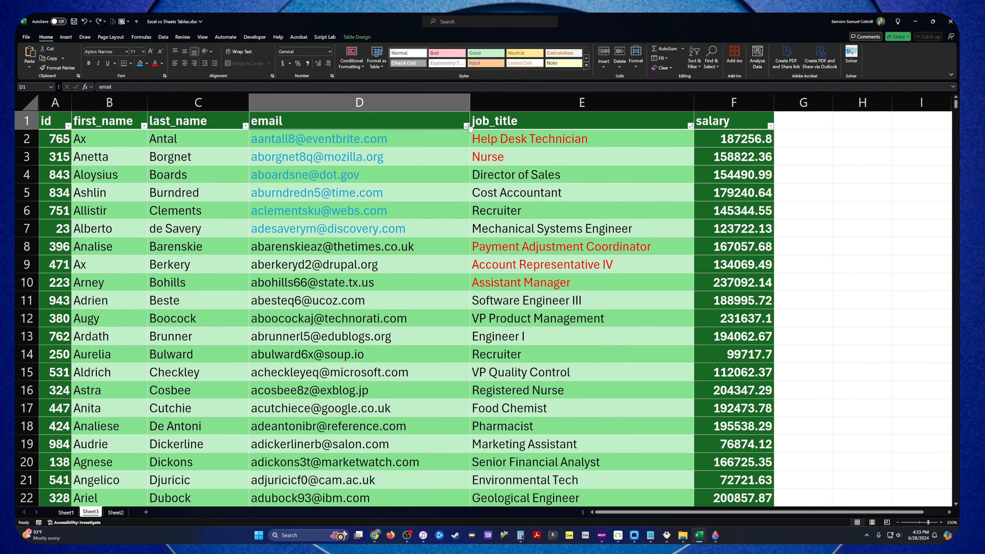
Step: Review the email column's color and text filter choices, open the custom filter settings, and dismiss them unchanged
click(467, 126)
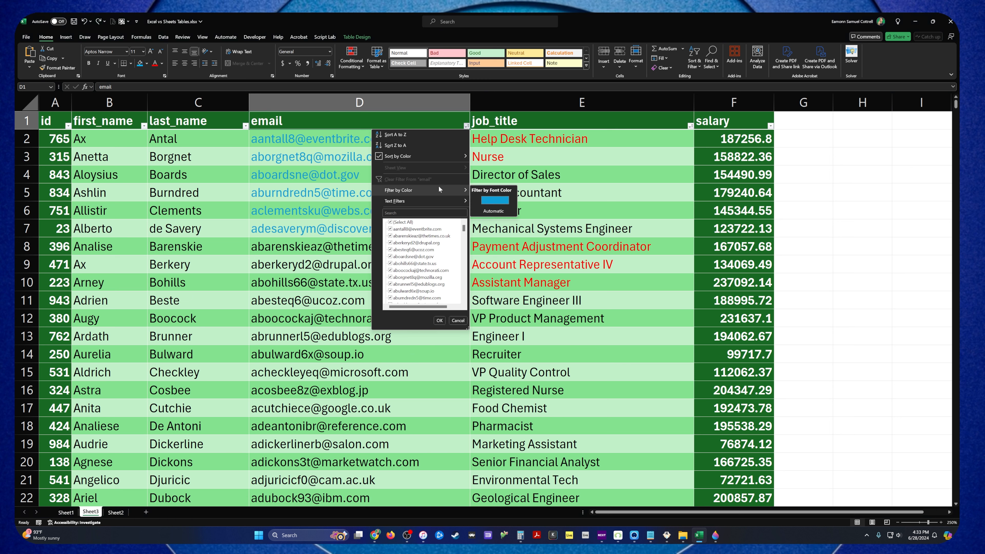
mouse_move(439, 203)
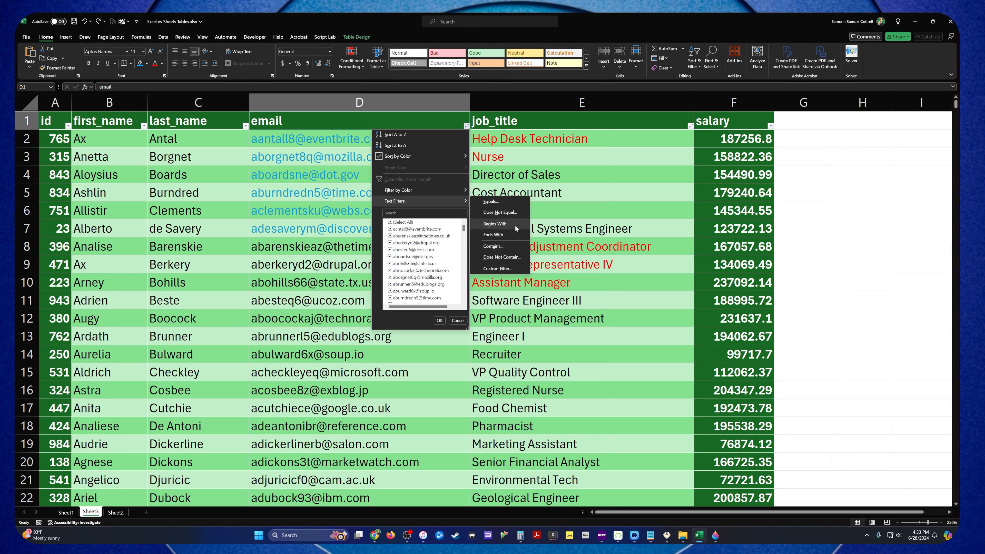
click(500, 269)
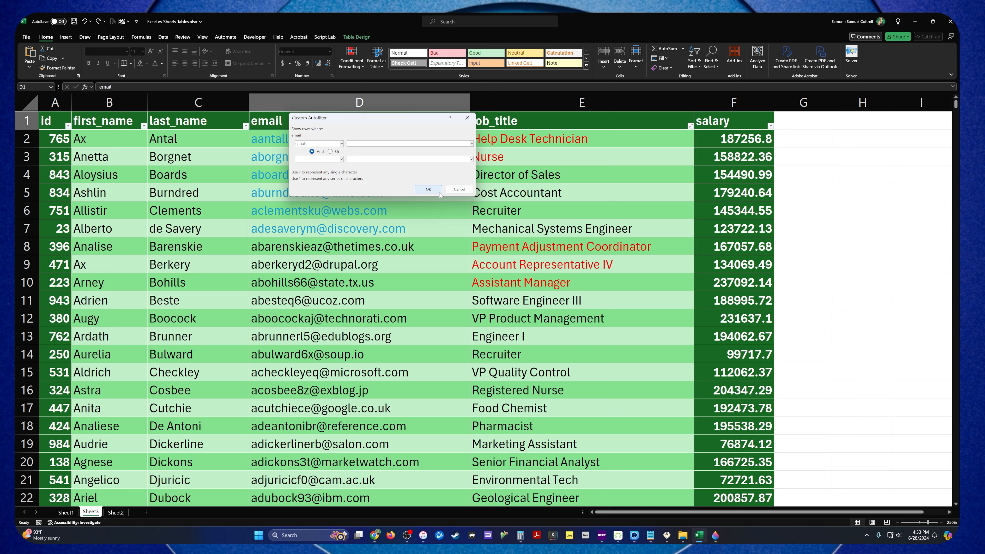
click(458, 190)
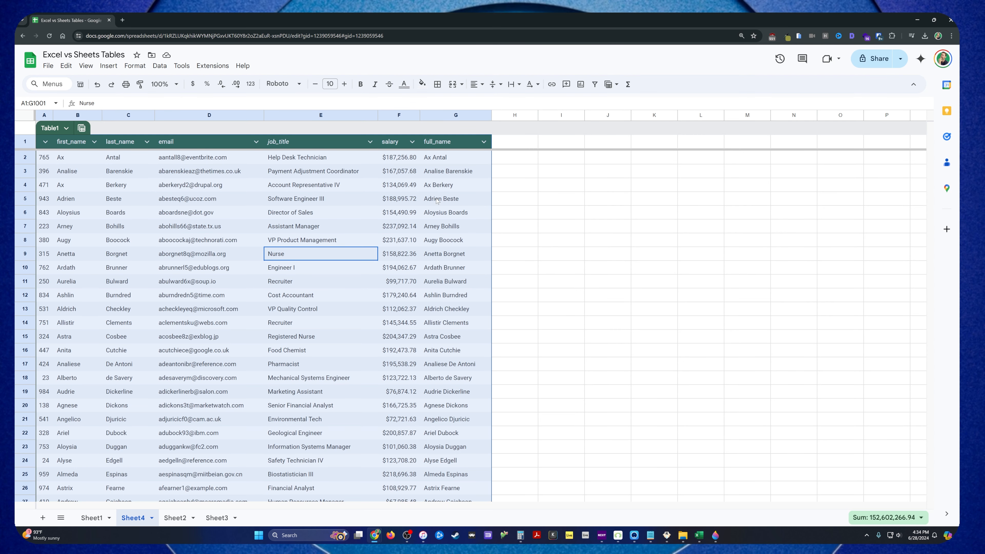
Step: Switch to Google Sheets, filter the email column by red text color, and undo the filter
click(257, 141)
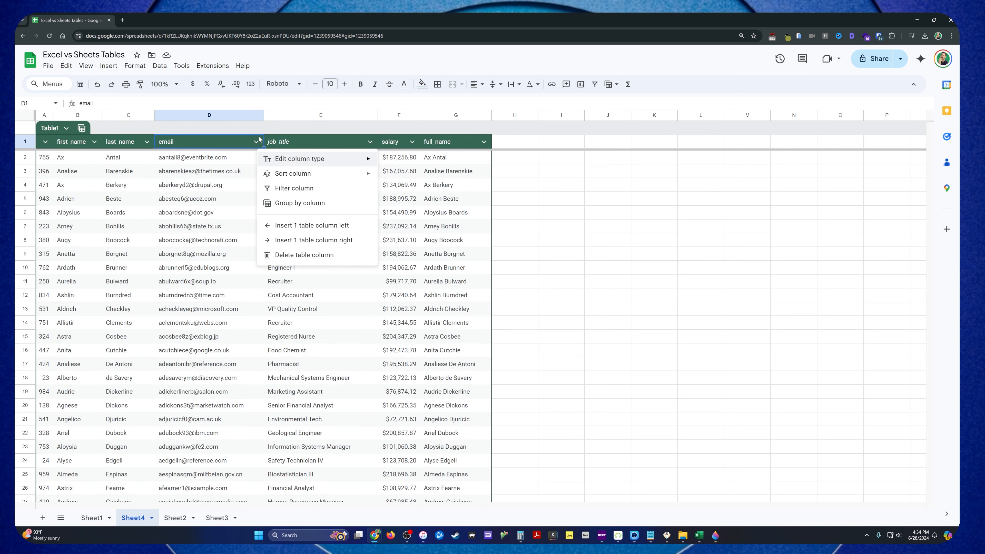
mouse_move(302, 176)
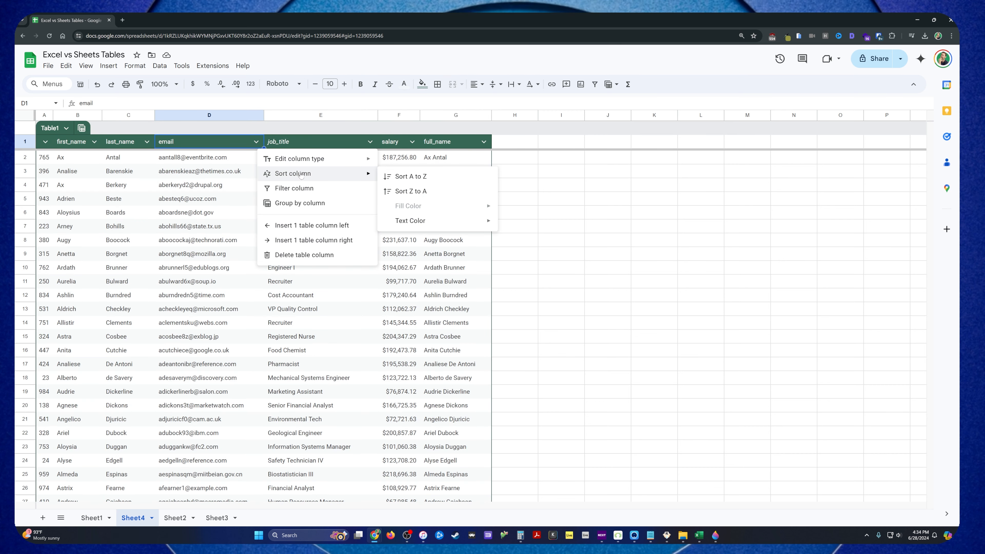
click(311, 187)
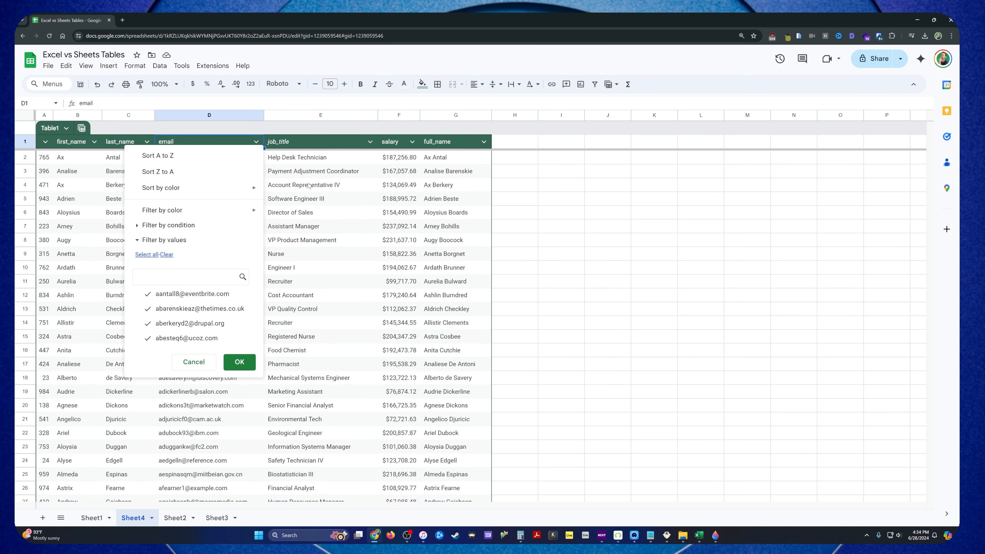
mouse_move(218, 194)
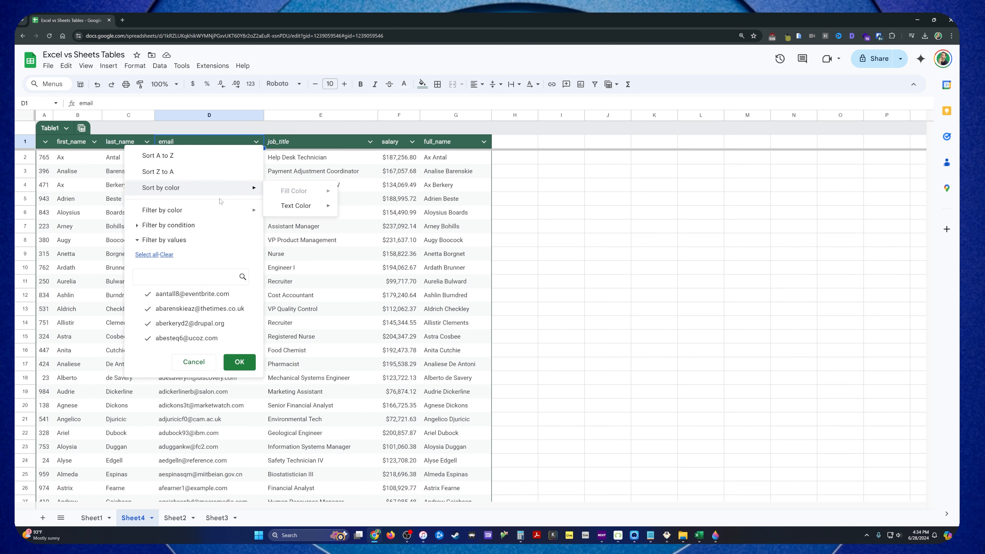
mouse_move(226, 212)
mouse_move(310, 242)
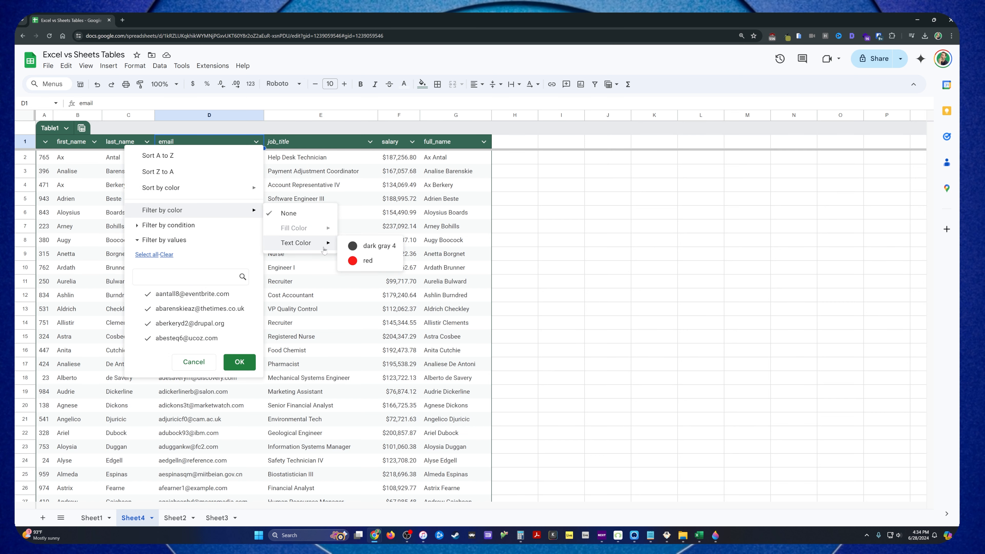
click(374, 263)
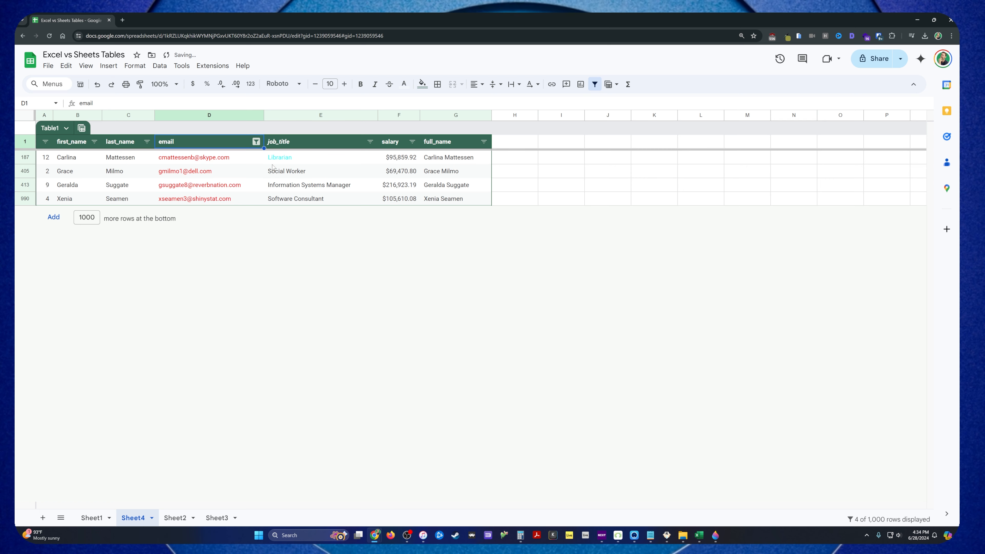
key(ctrl+z)
Step: Review the email column's filter conditions in Google Sheets, choose the custom formula condition, and dismiss the filter without applying it
click(256, 142)
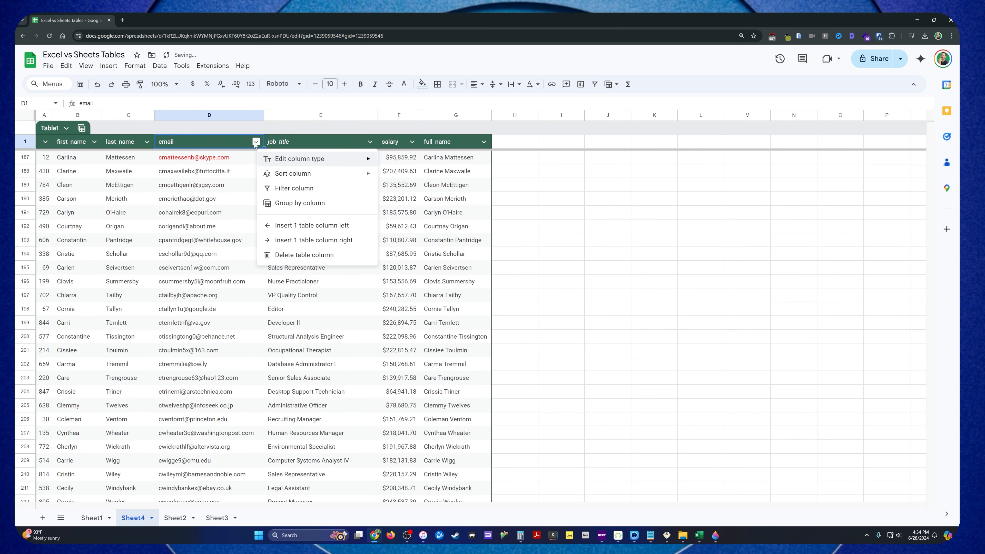
click(318, 189)
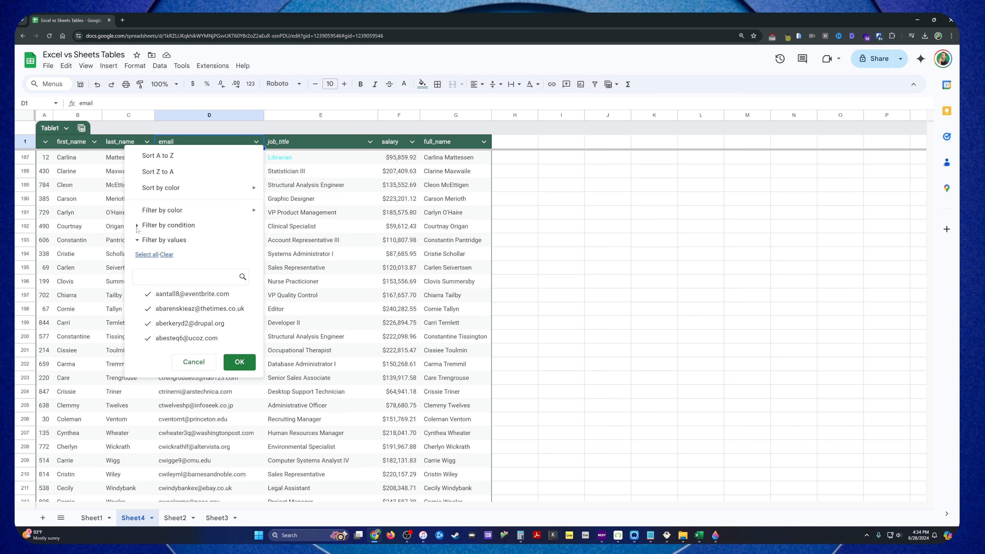
click(147, 227)
click(149, 240)
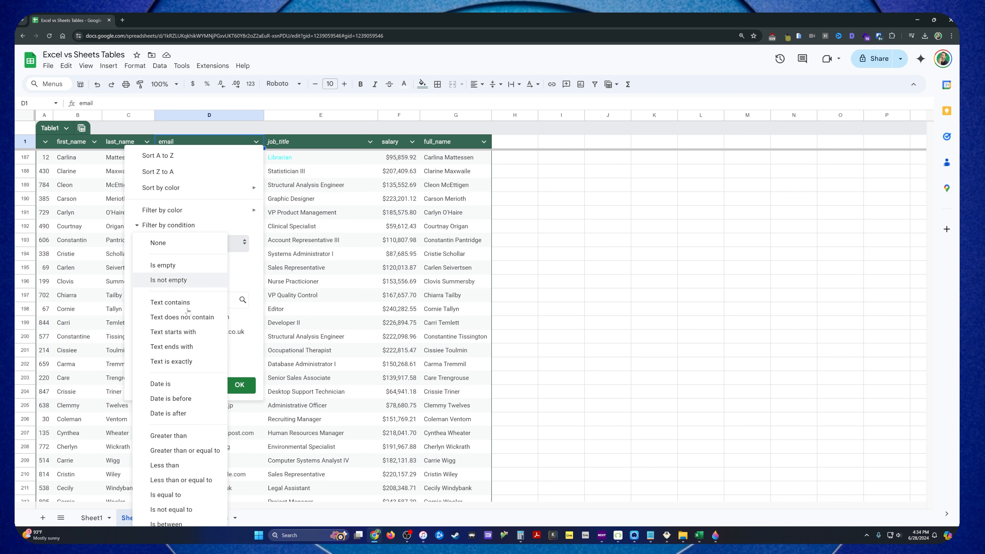
scroll(186, 348, down, 1)
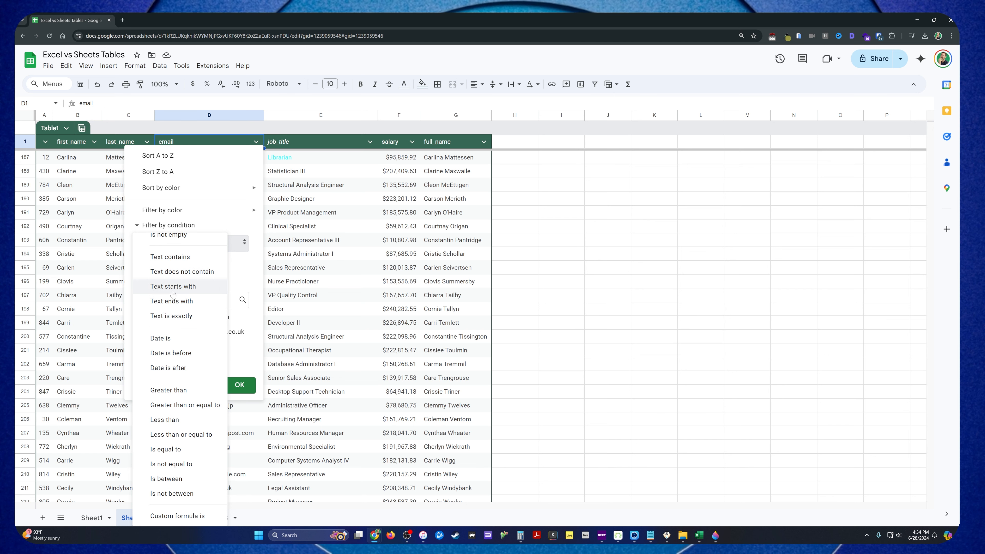
click(192, 515)
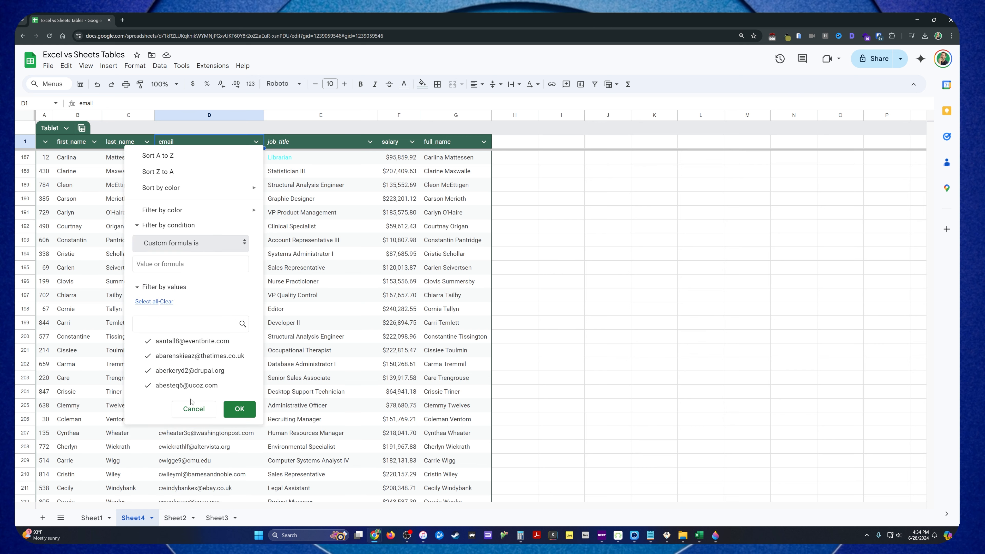
click(194, 409)
mouse_move(223, 379)
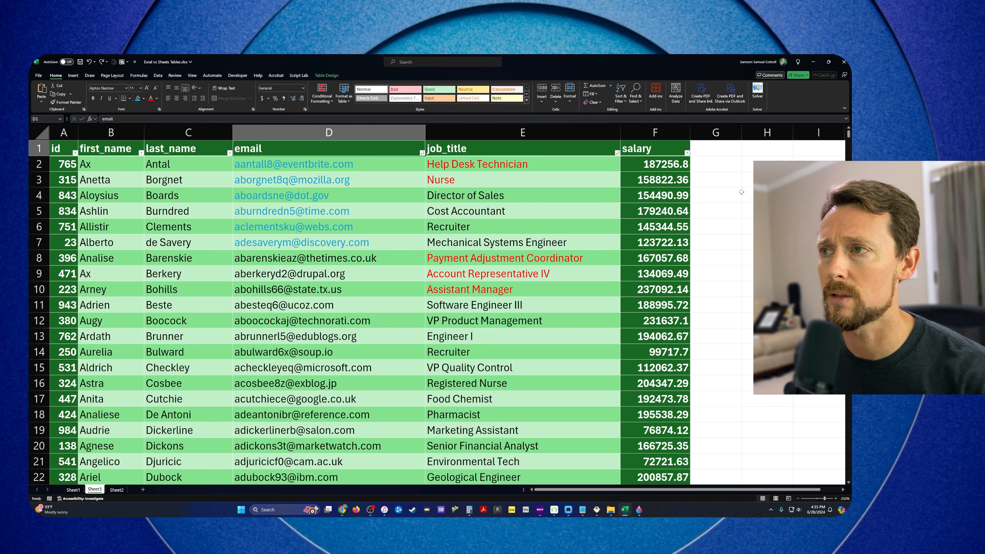
Step: In the Excel workbook, enter =SUM(F2:F3) in H2 to add the first two salaries
click(763, 165)
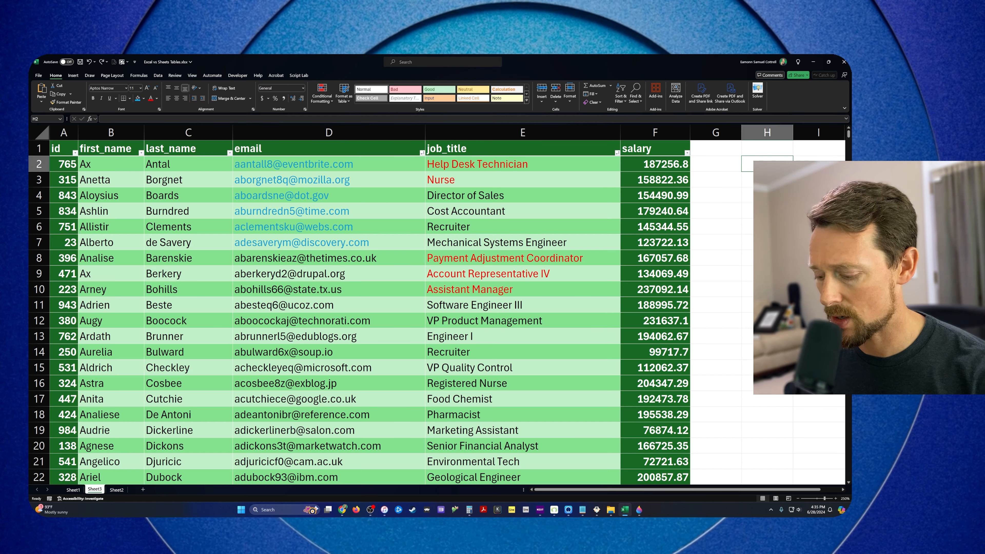
text(=)
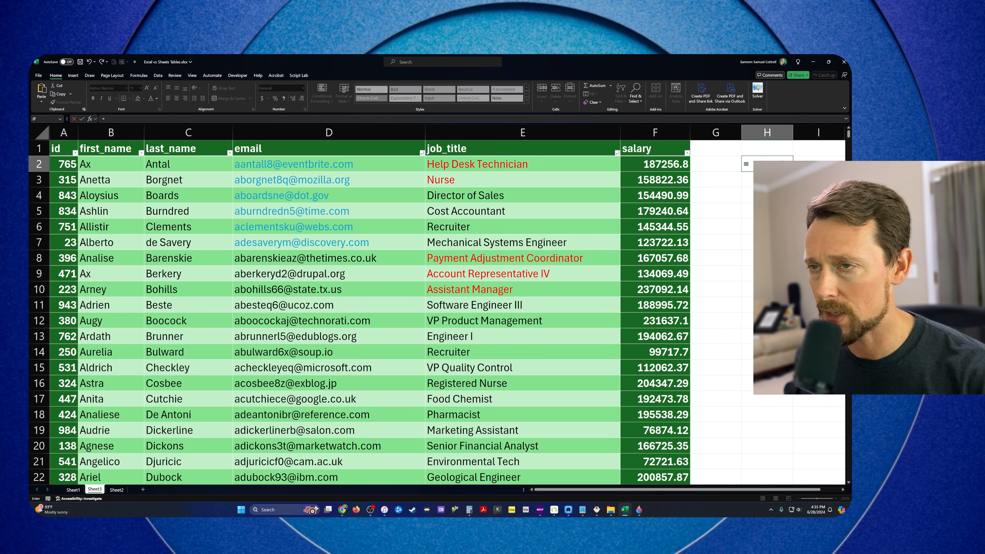
text(SUM()
drag(683, 165, 684, 182)
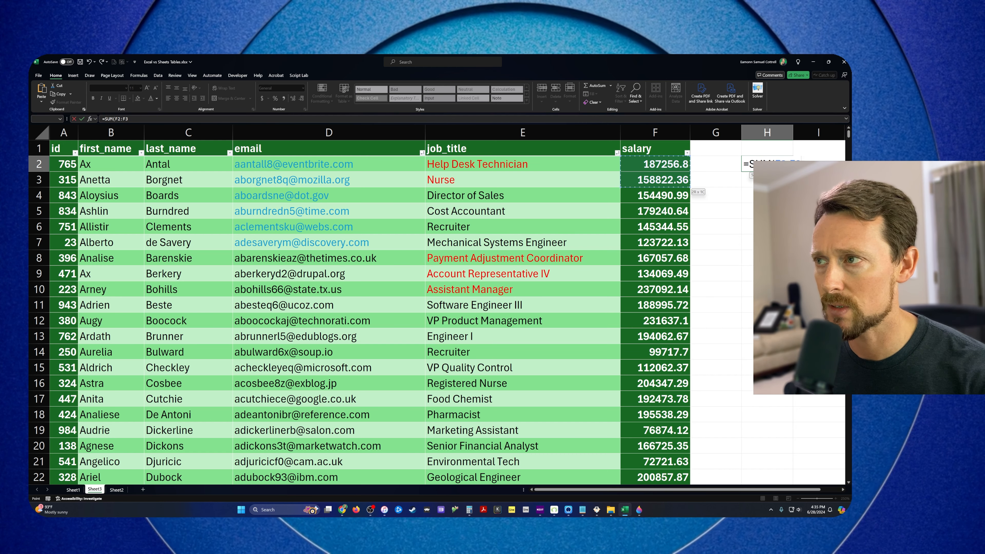
key(Return)
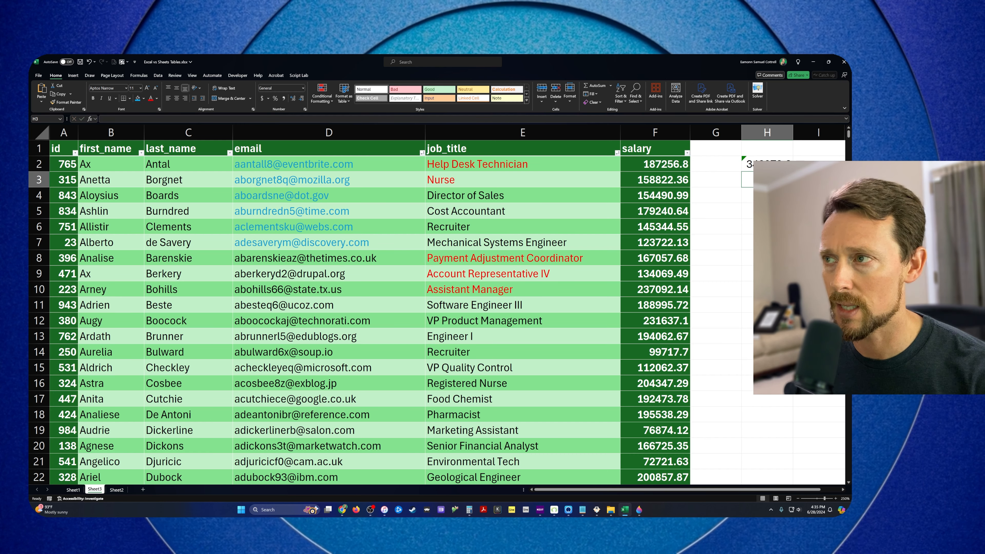
key(Up)
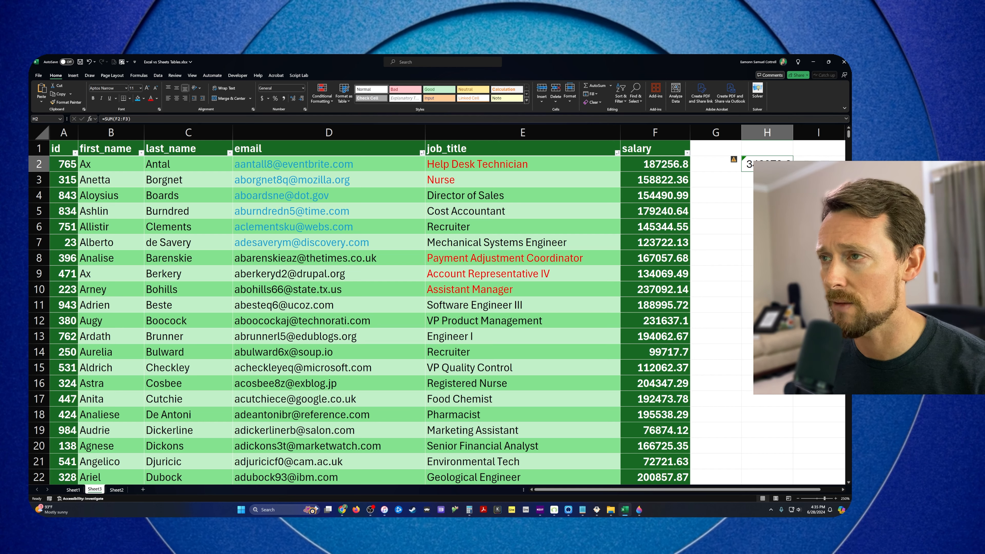
text(=)
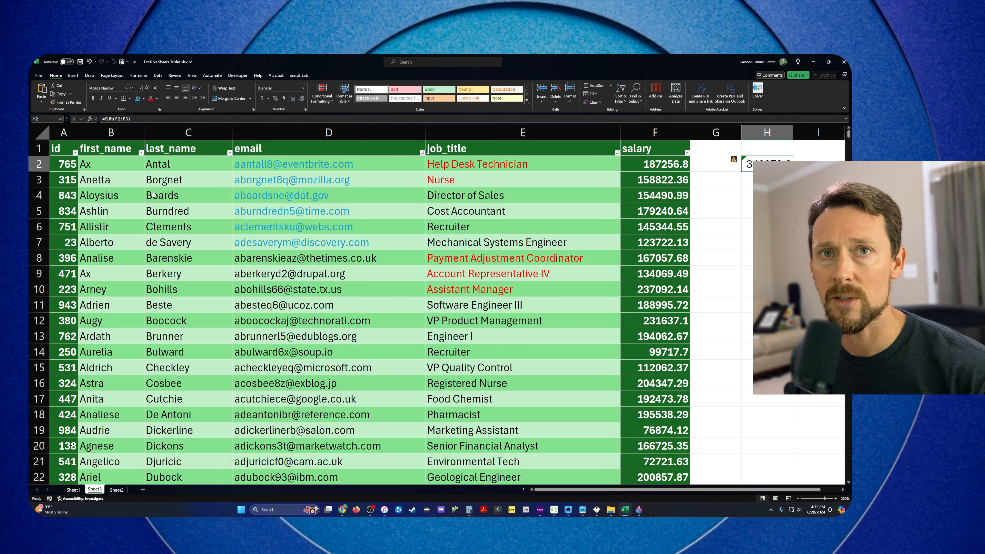
Step: Rename the Excel table as People
click(188, 195)
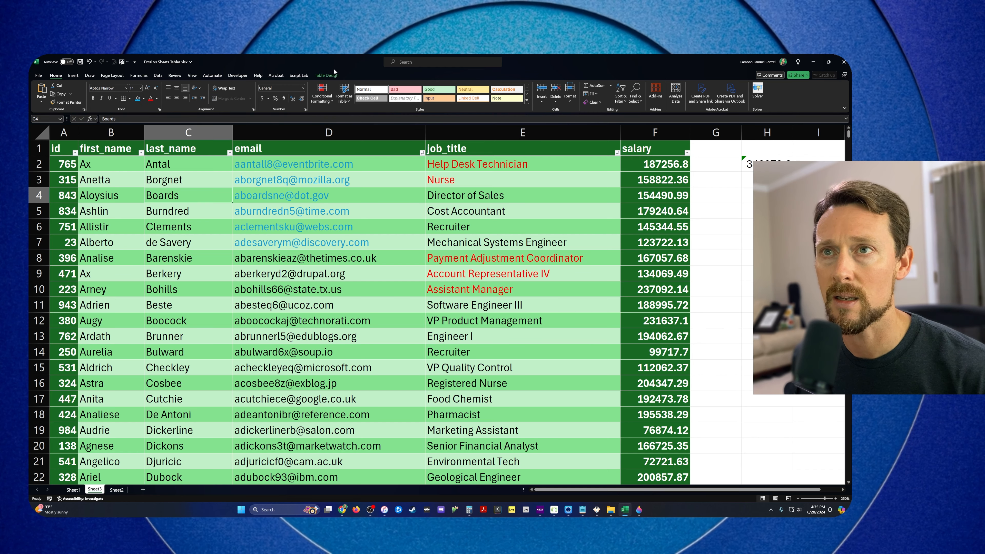
click(327, 75)
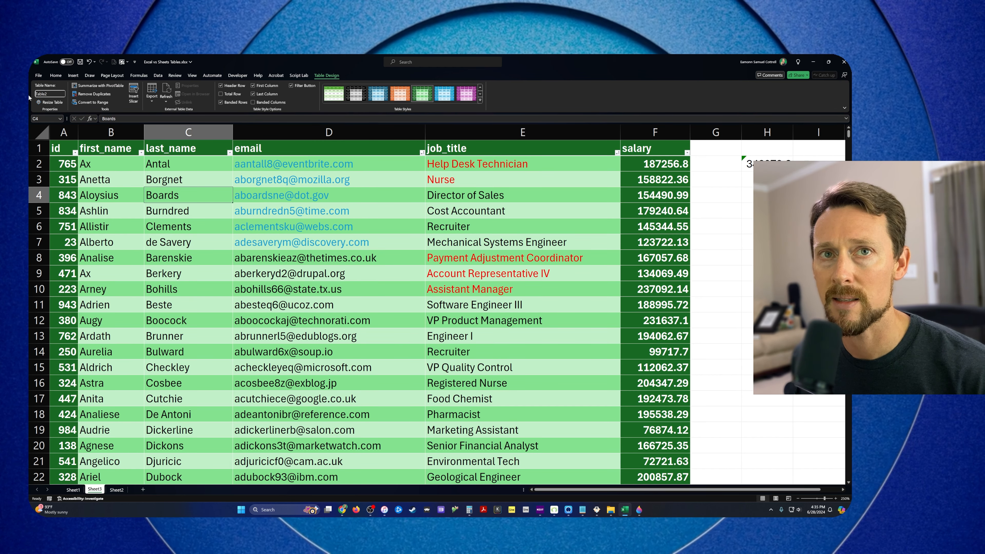
click(47, 94)
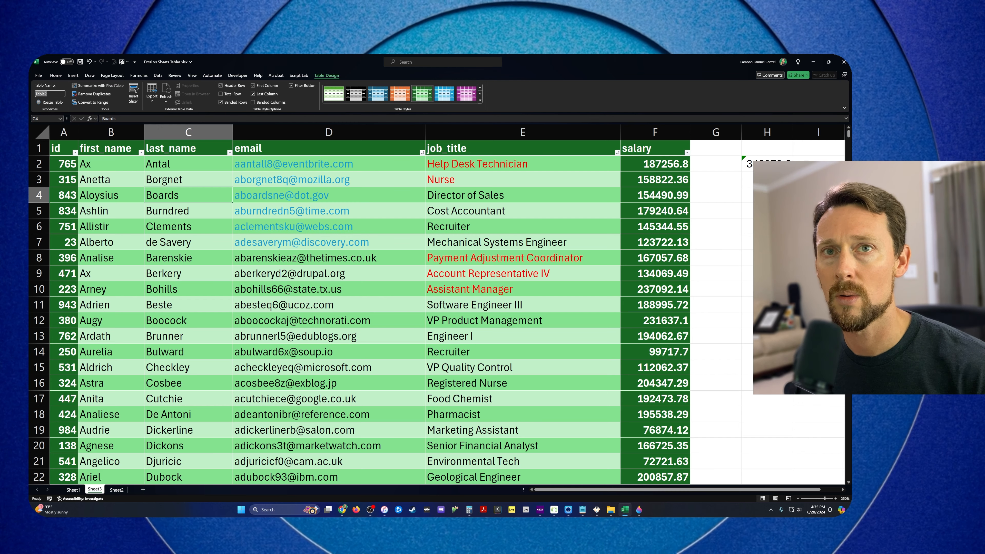
text(People)
key(Return)
Step: Replace the formula in H2 with =People and examine the table data it returns
click(747, 163)
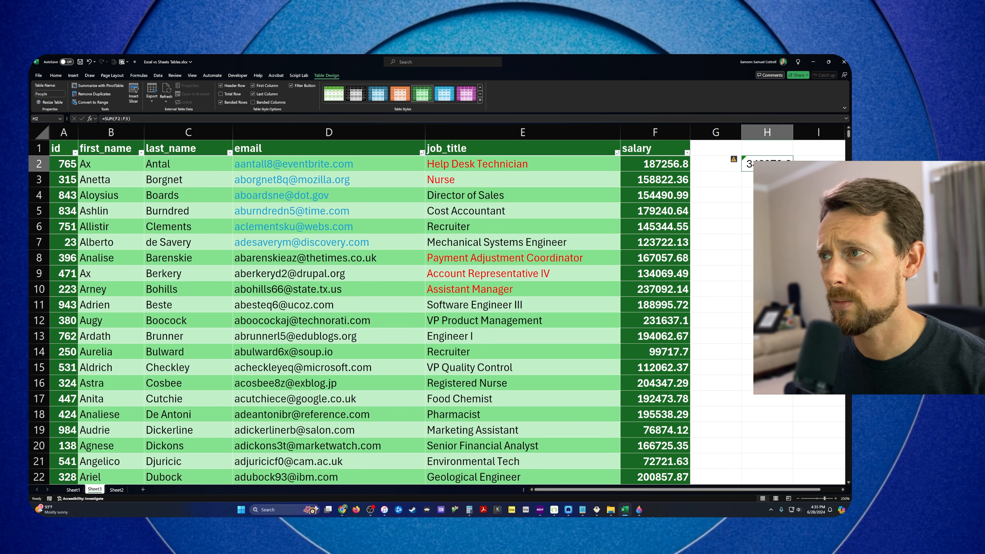
text(=)
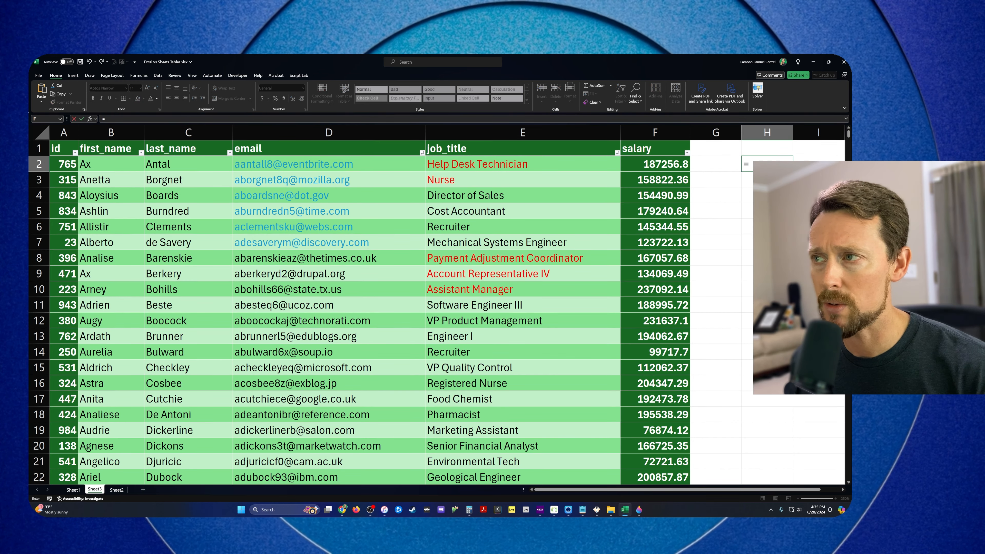
text(pea)
key(BackSpace)
text(ople)
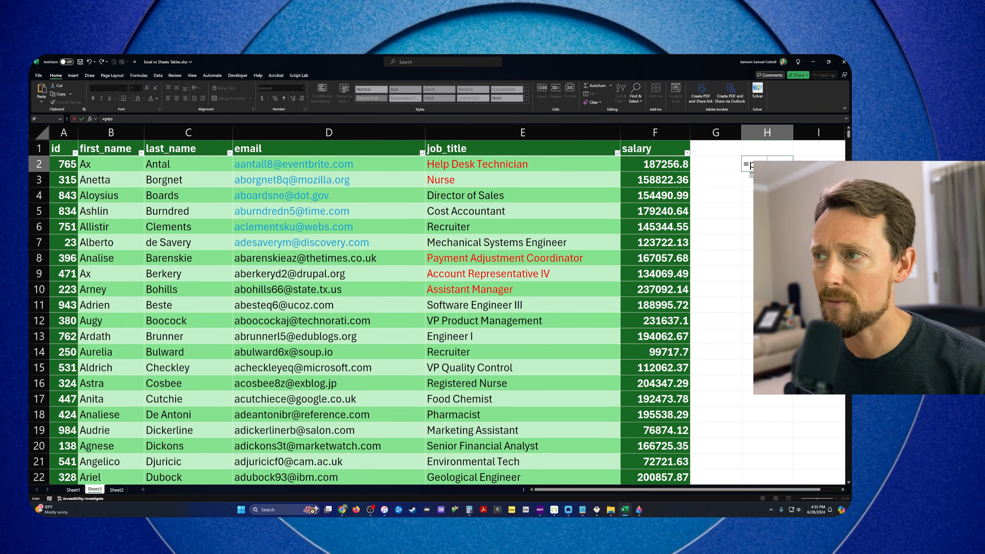
key(Tab)
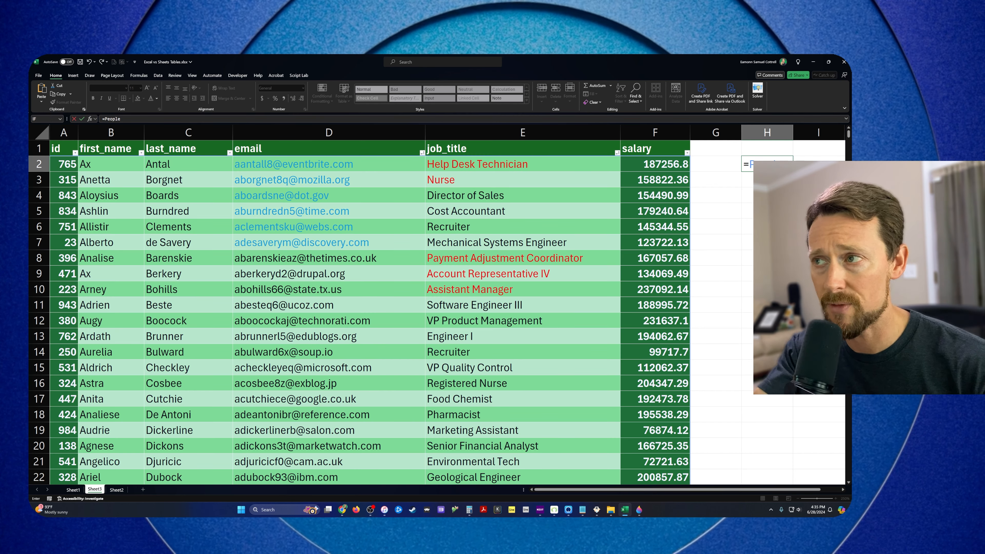
key(Return)
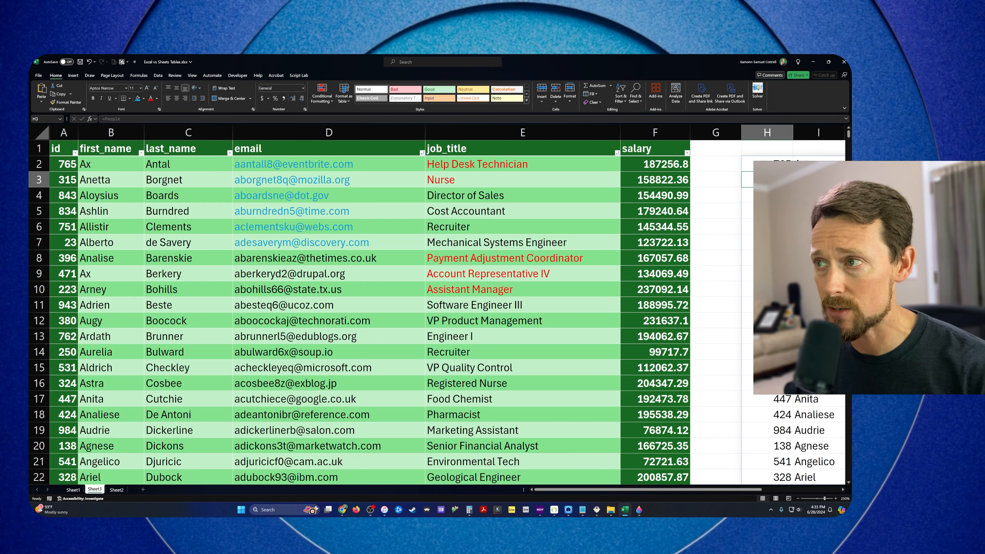
scroll(408, 206, right, 2)
scroll(408, 206, down, 2)
scroll(408, 207, down, 2)
scroll(417, 213, up, 5)
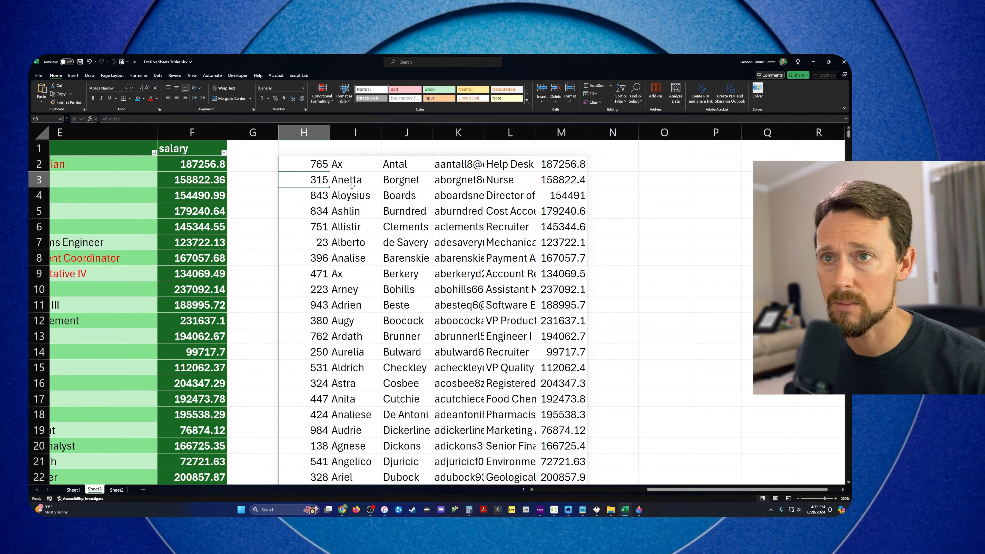
key(Up)
key(F2)
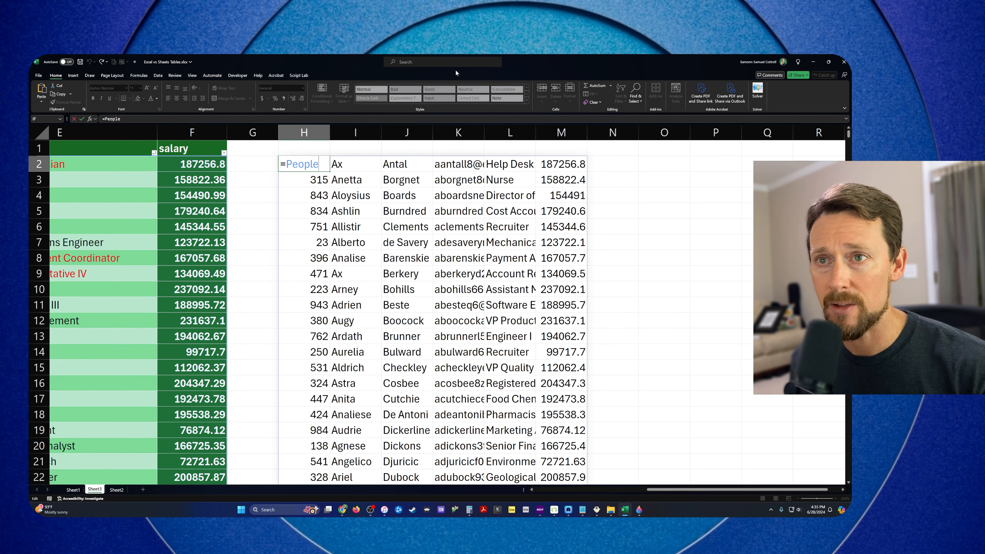
text([)
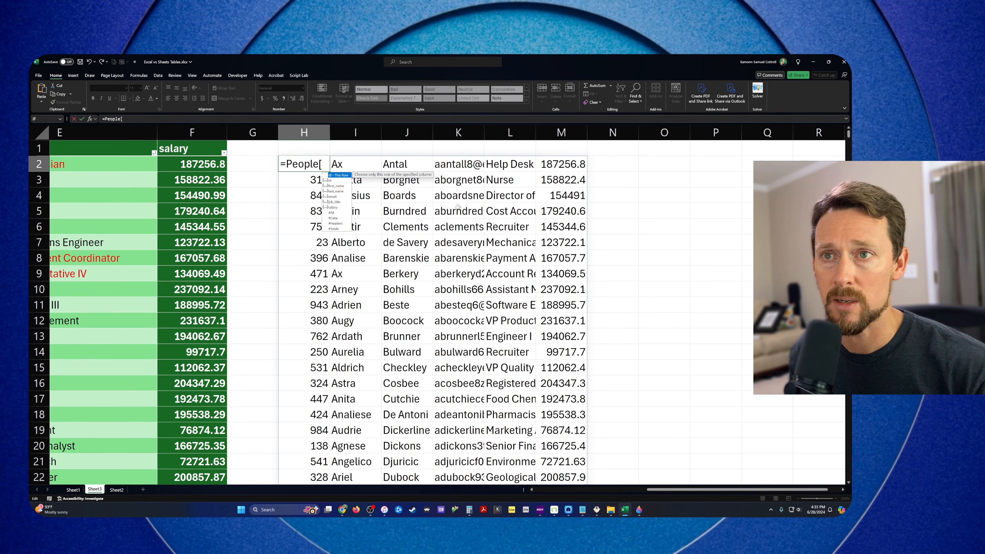
scroll(493, 140, left, 5)
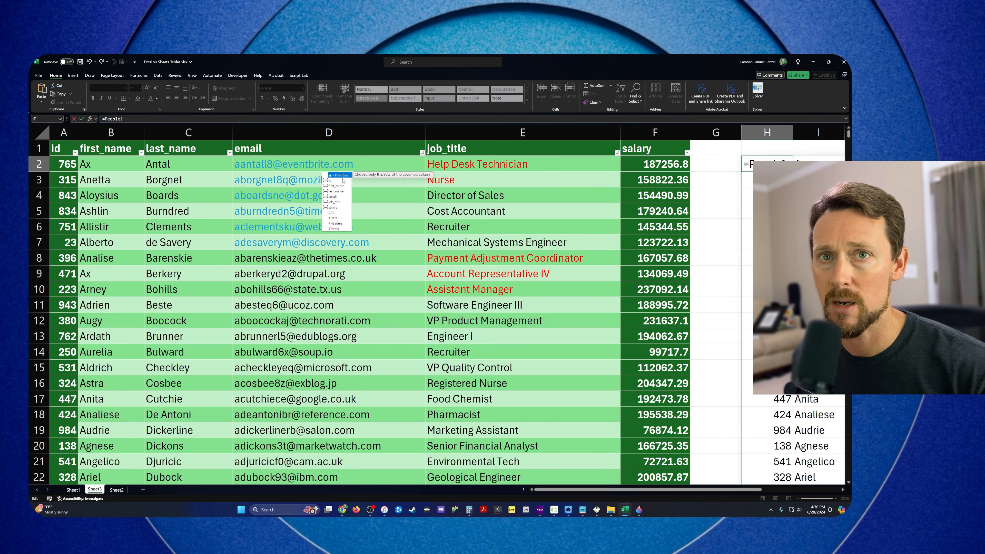
text(first_name)
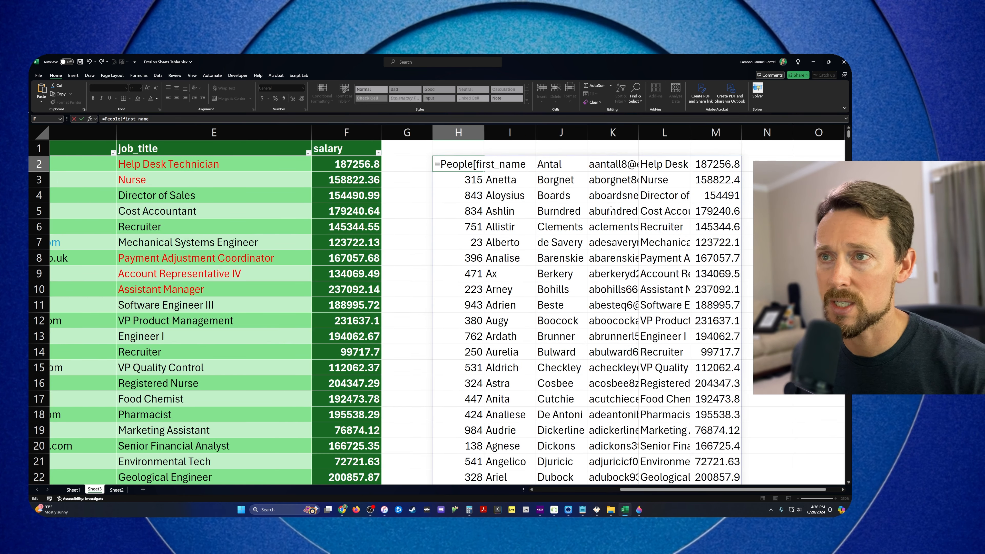
key(Escape)
text(=)
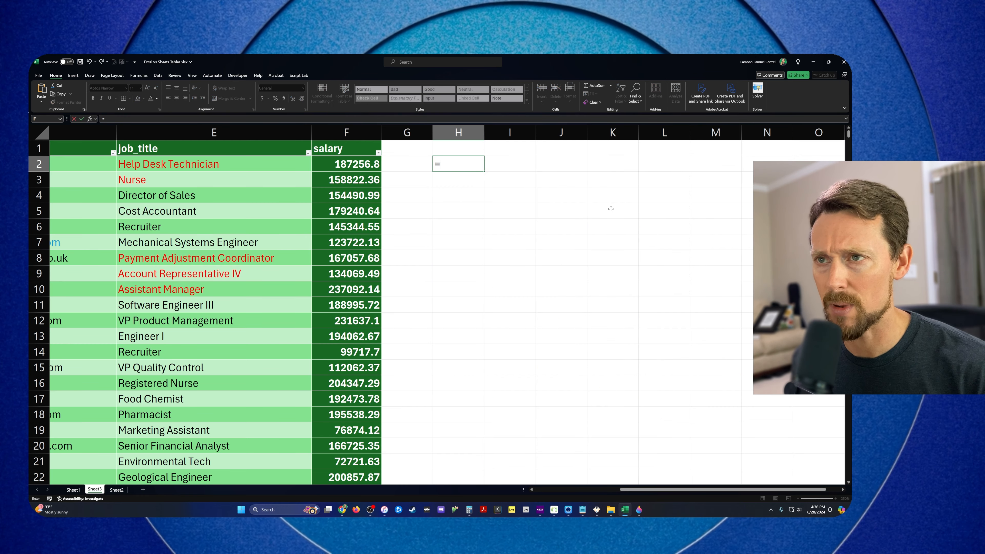
key(Escape)
Step: Enter =People[first_name] in H2 to return the table's first-name column
ctrl+scroll(588, 181, up, 1)
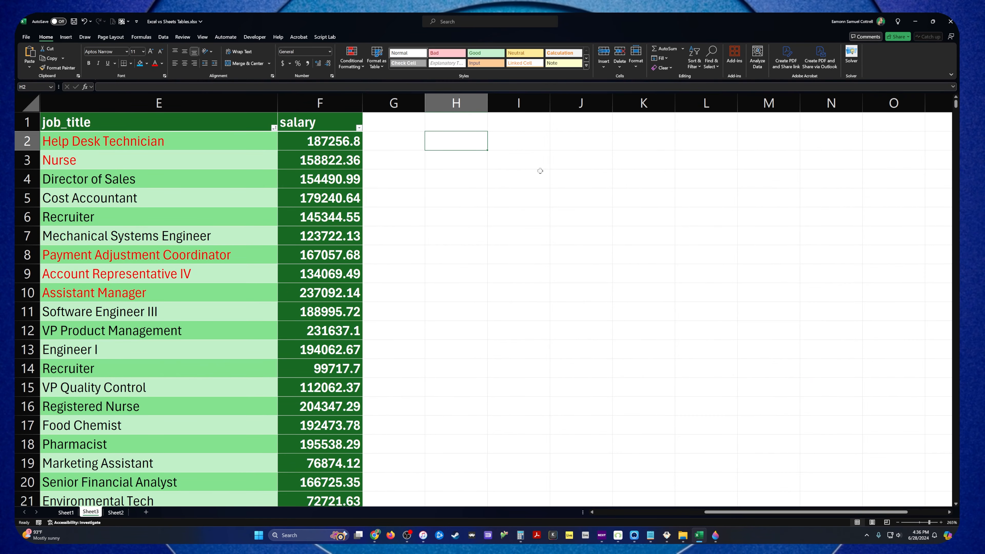
ctrl+scroll(466, 155, up, 1)
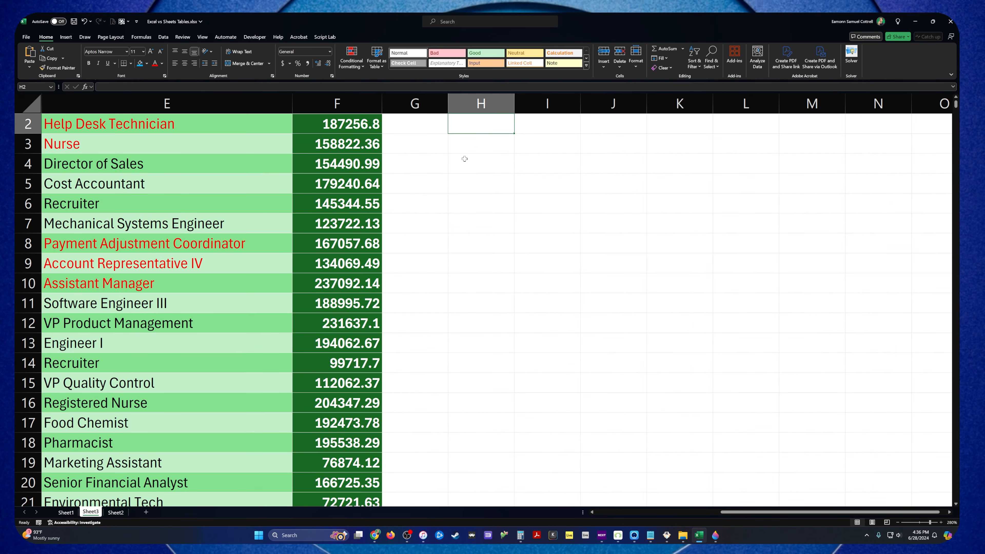
text(=)
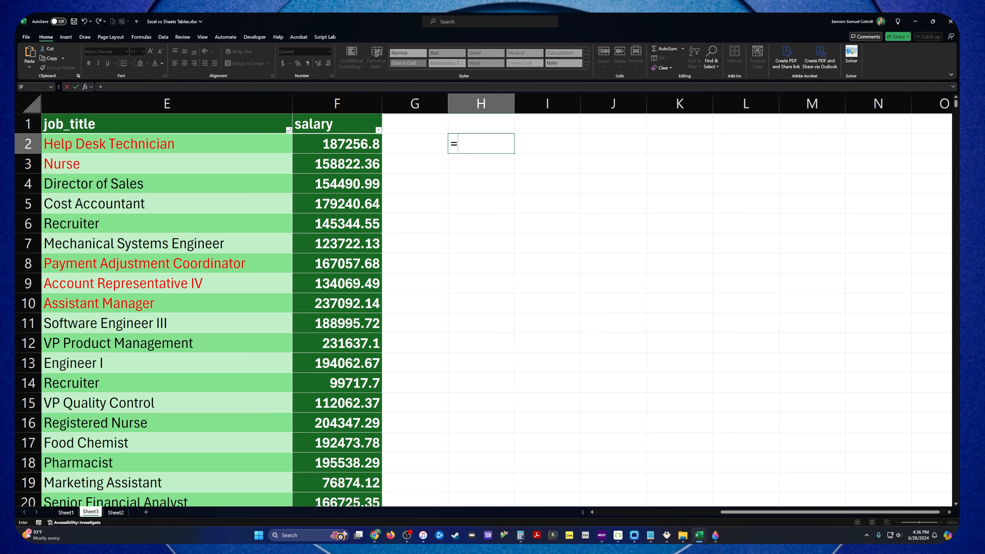
text(pe)
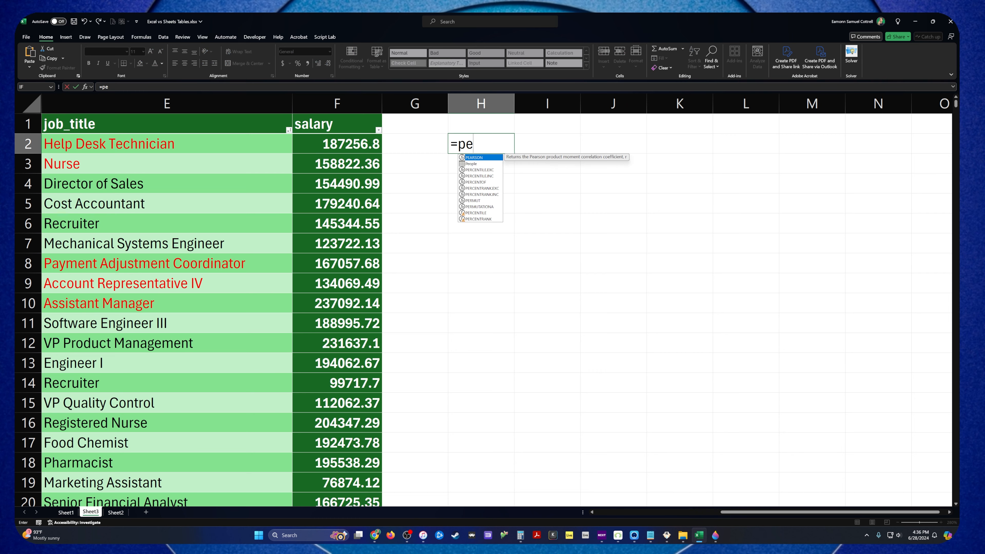
text(o)
key(Tab)
text([fir)
key(Tab)
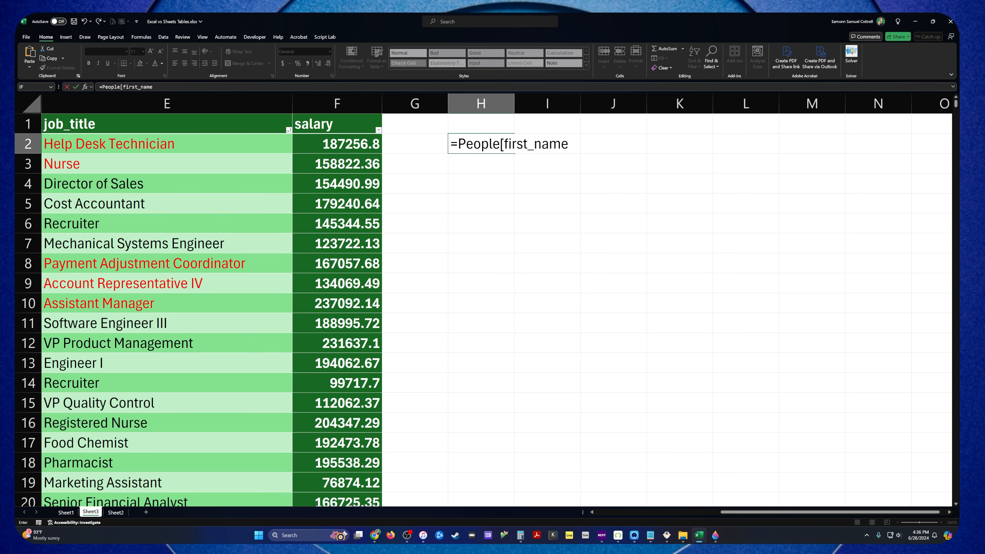
text(})
key(BackSpace)
text(])
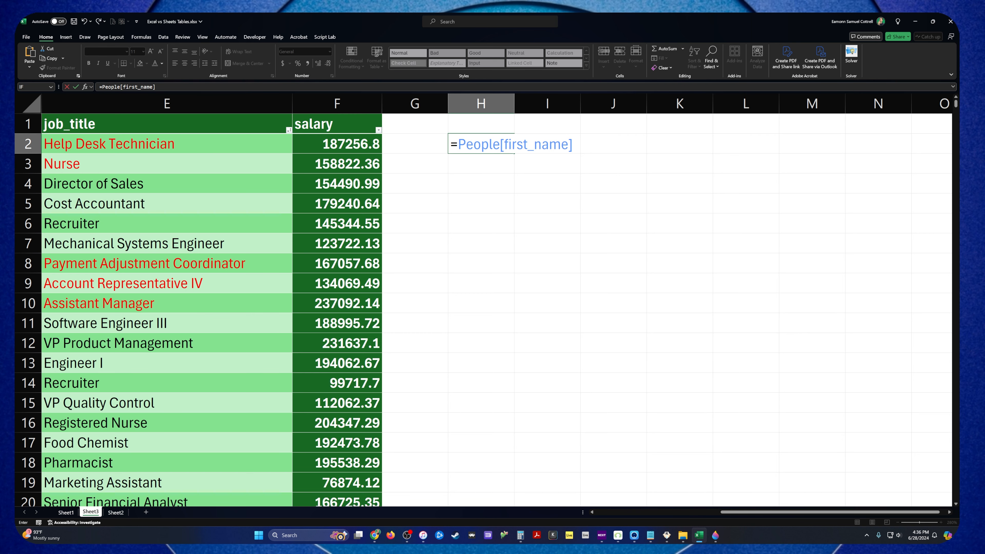
key(Return)
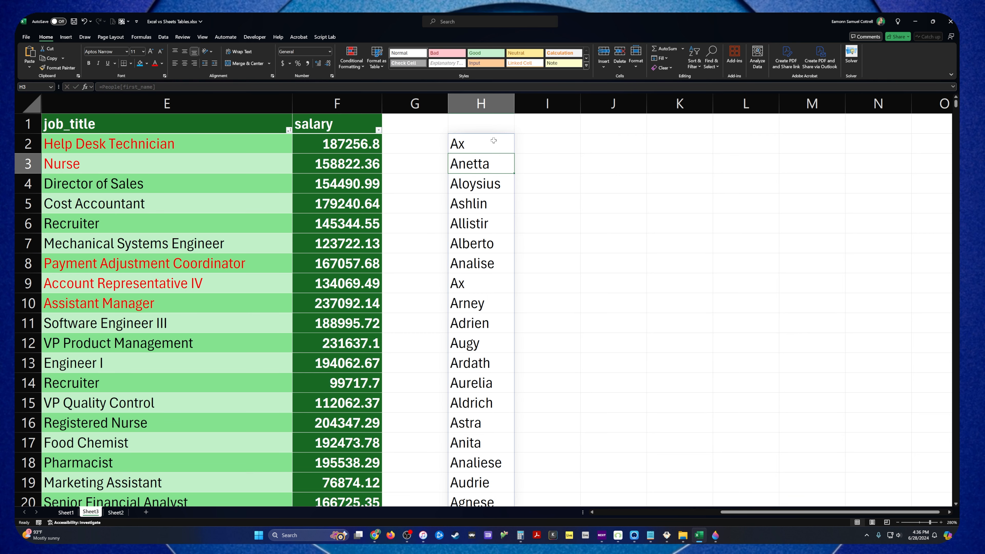
Step: Extend the formula in H2 to =People[first_name]&" "&People[last_name] to combine first and last names
click(494, 141)
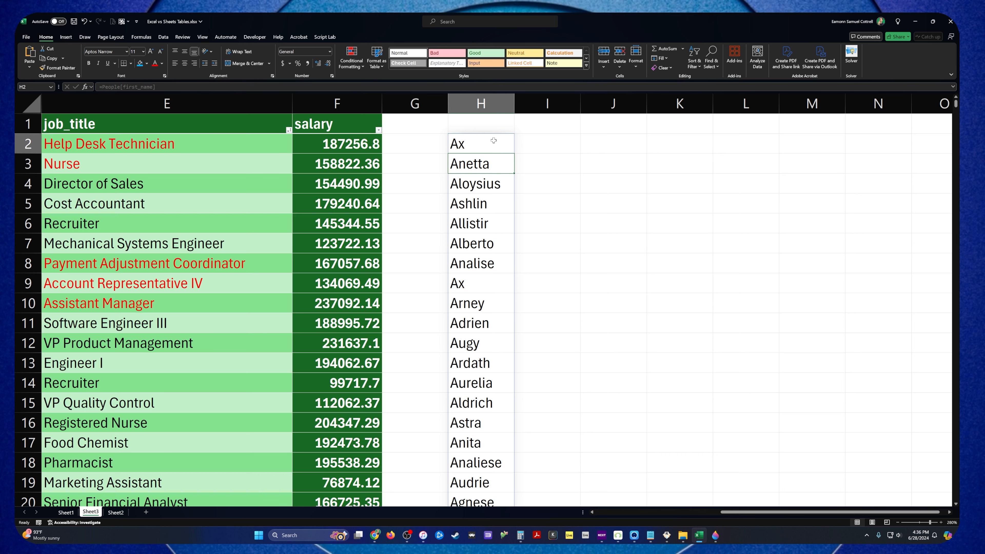
double_click(493, 141)
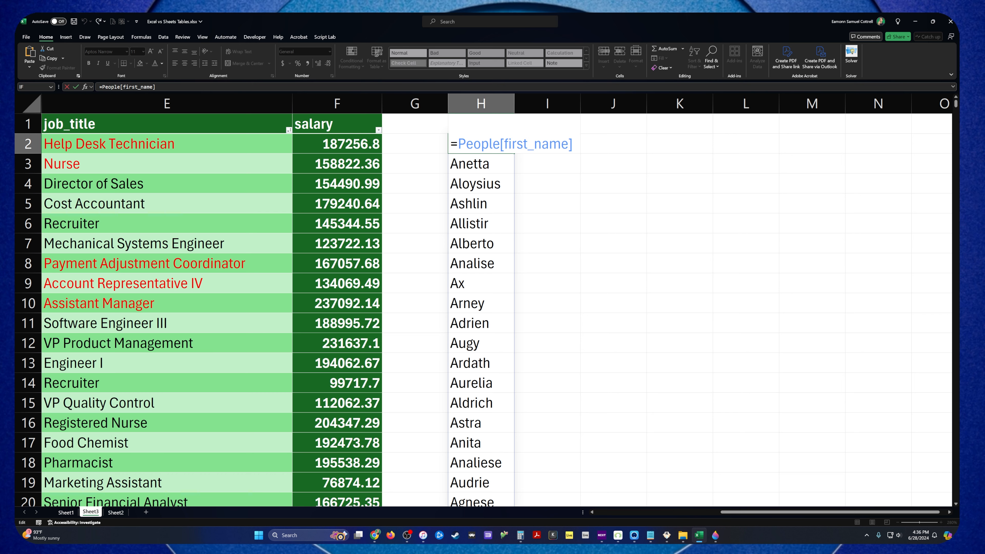
text(&)
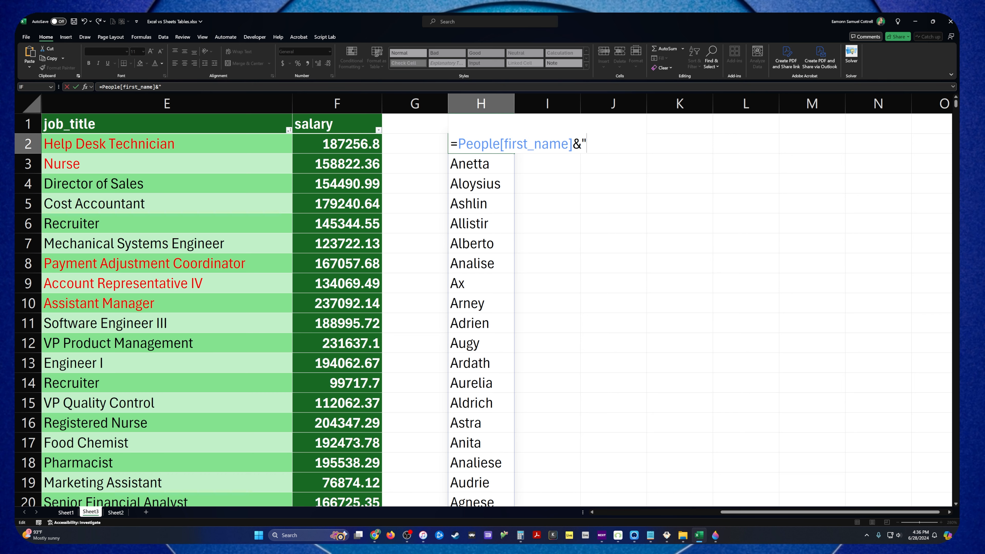
text(" "&)
text(People)
key(Tab)
text([la)
key(Tab)
text(])
key(Return)
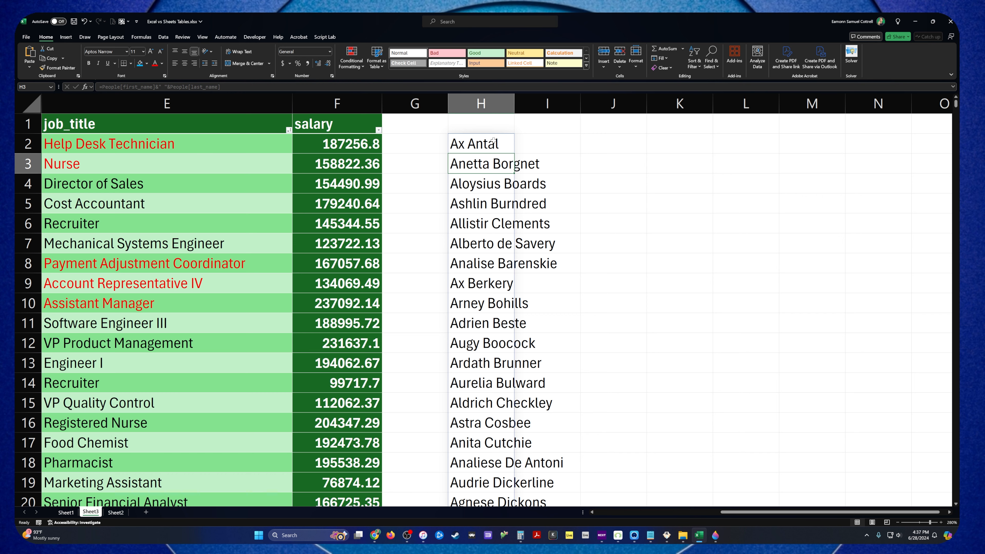
Step: Examine the combined-name results spilling down column H and the formula behind them
key(Down)
key(Down)
key(Up)
key(Up)
key(Up)
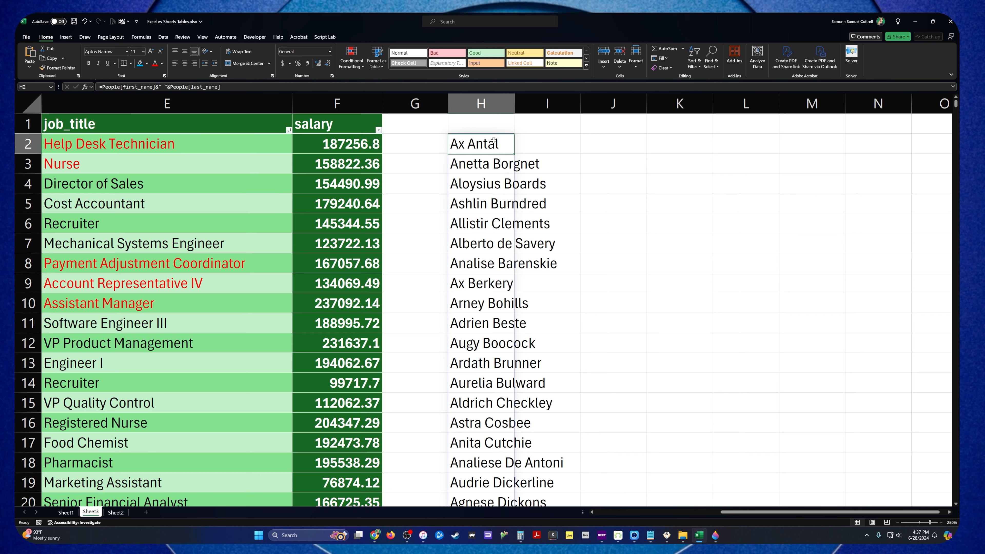
key(F2)
key(Return)
key(Down)
key(Down)
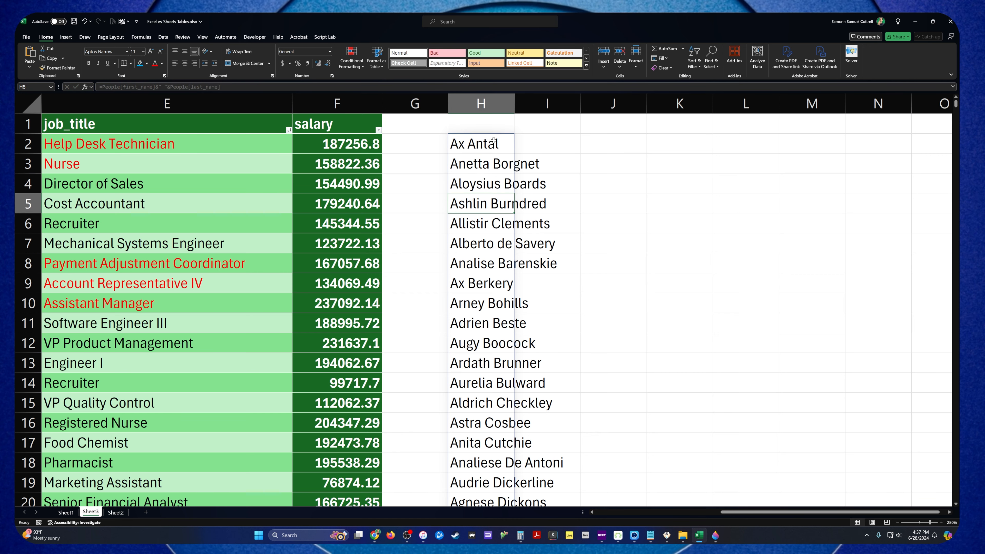
key(ctrl+End)
key(ctrl+Up)
key(ctrl+Up)
key(ctrl+Up)
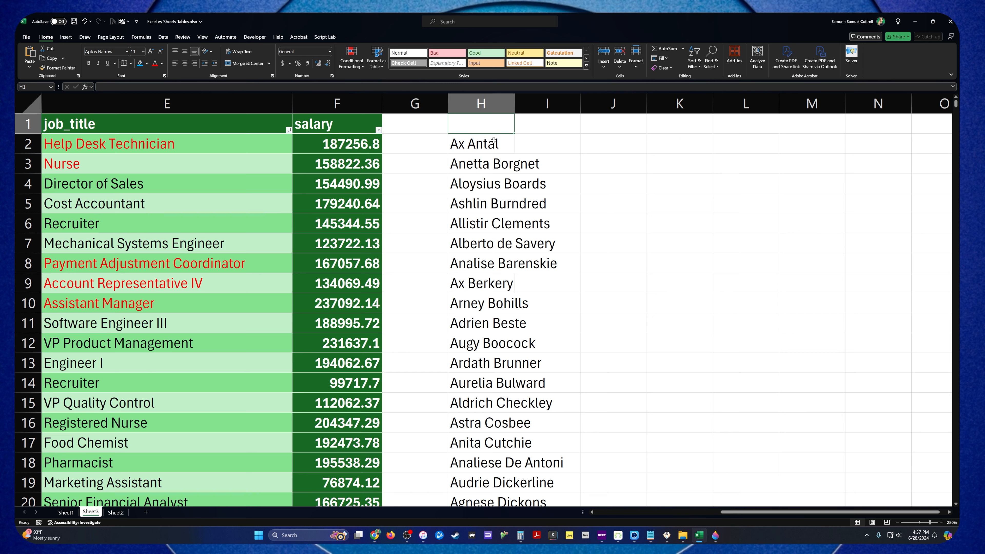
Step: Clear the combined-name formula from H2 and start a formula in H7 with the same-row reference =People[@[first_name]]
key(Down)
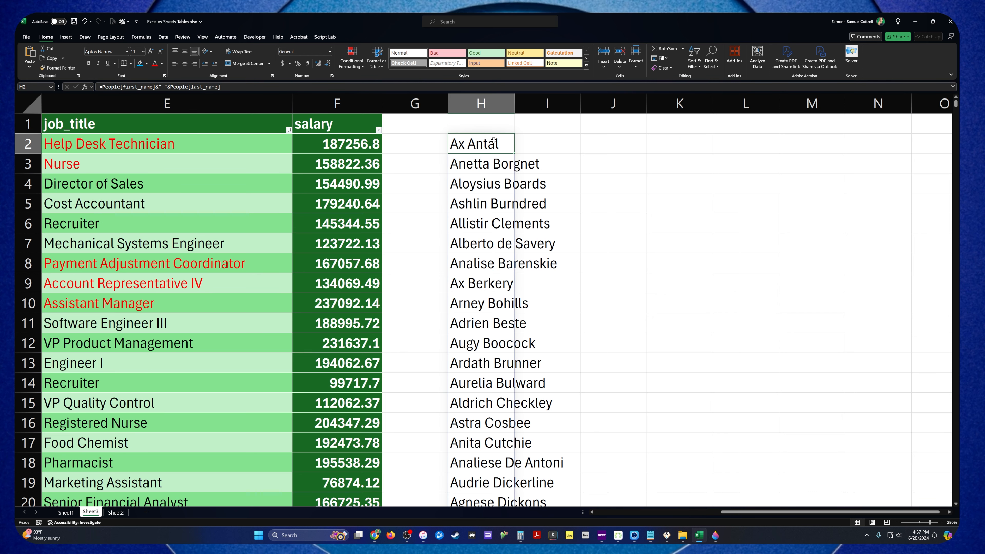
key(Delete)
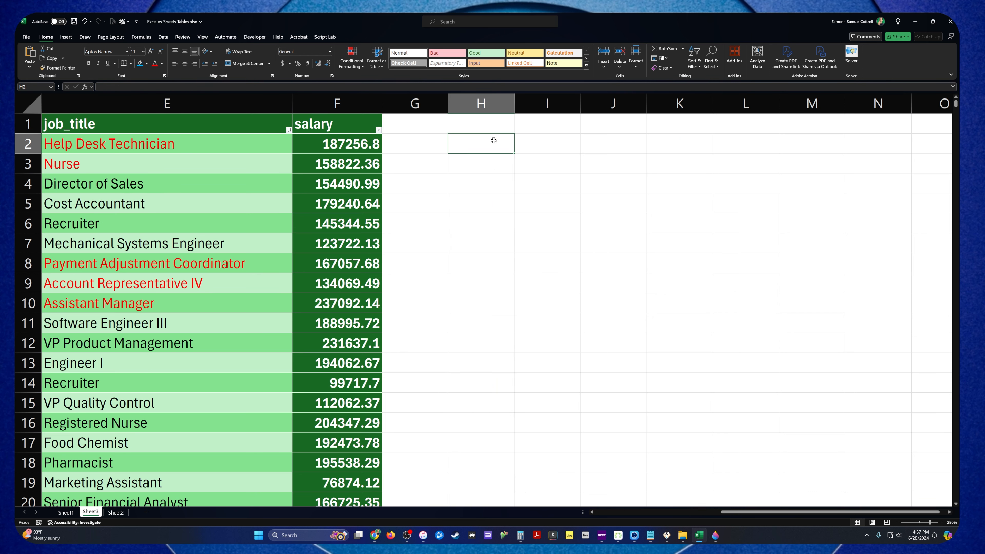
key(Down)
key(Down)
key(Down)
key(Down)
key(Down)
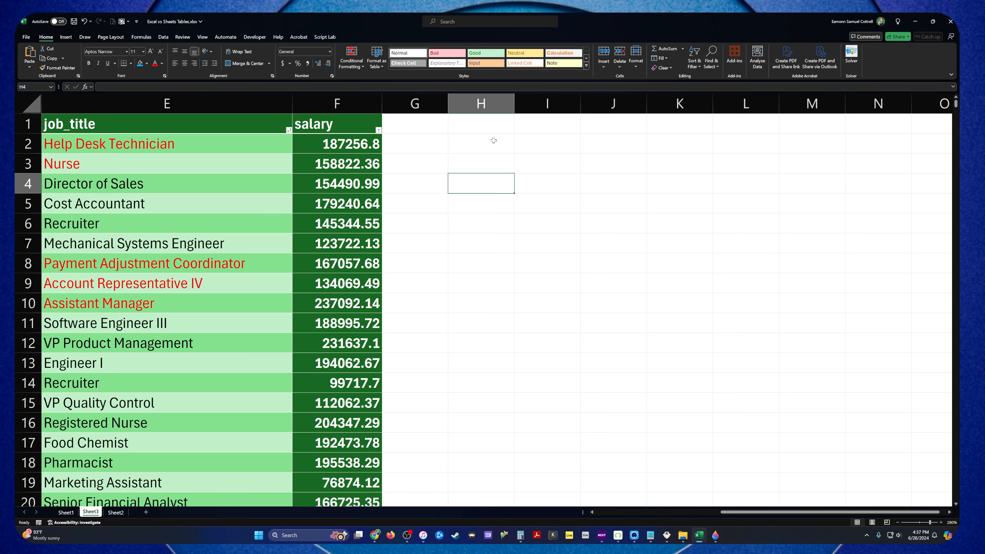
text(=People)
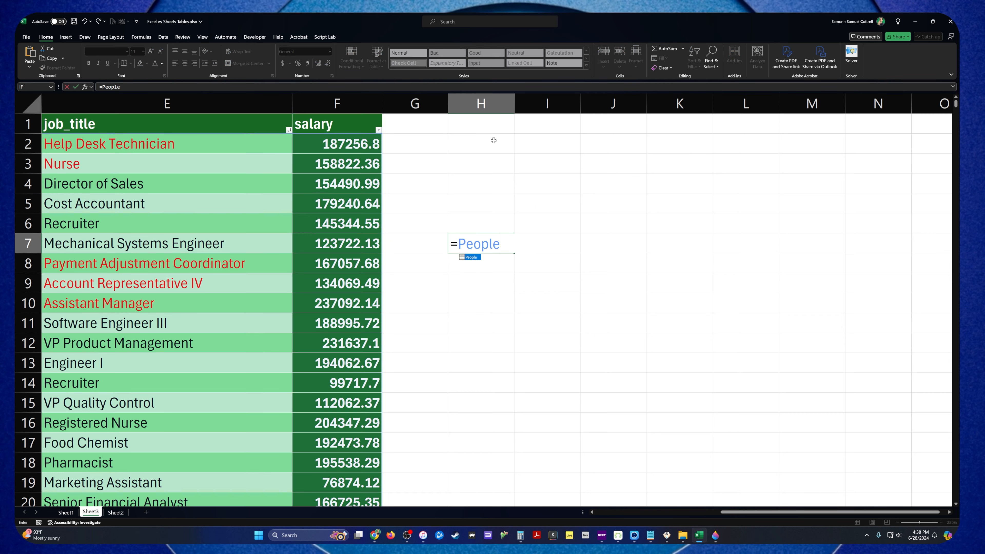
text([)
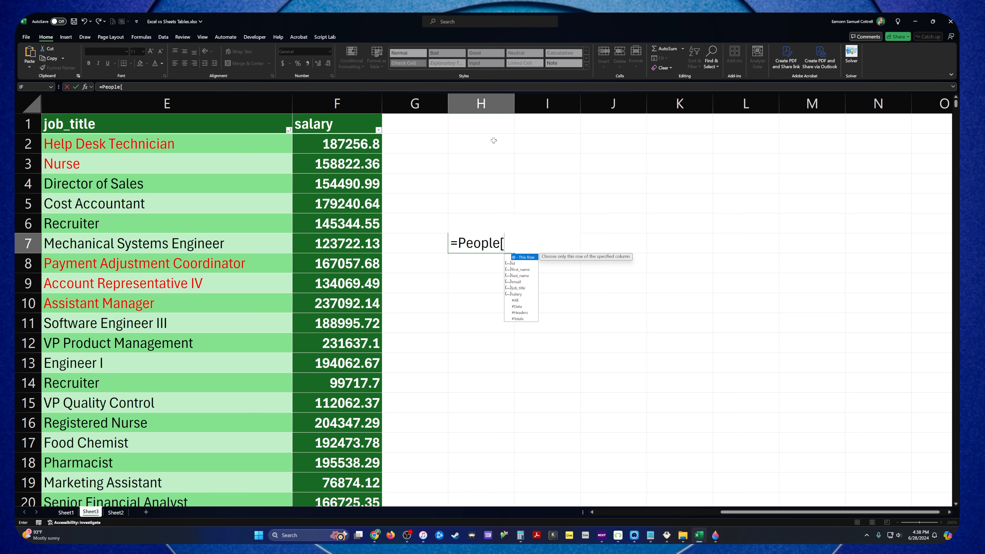
text(@[first_name)
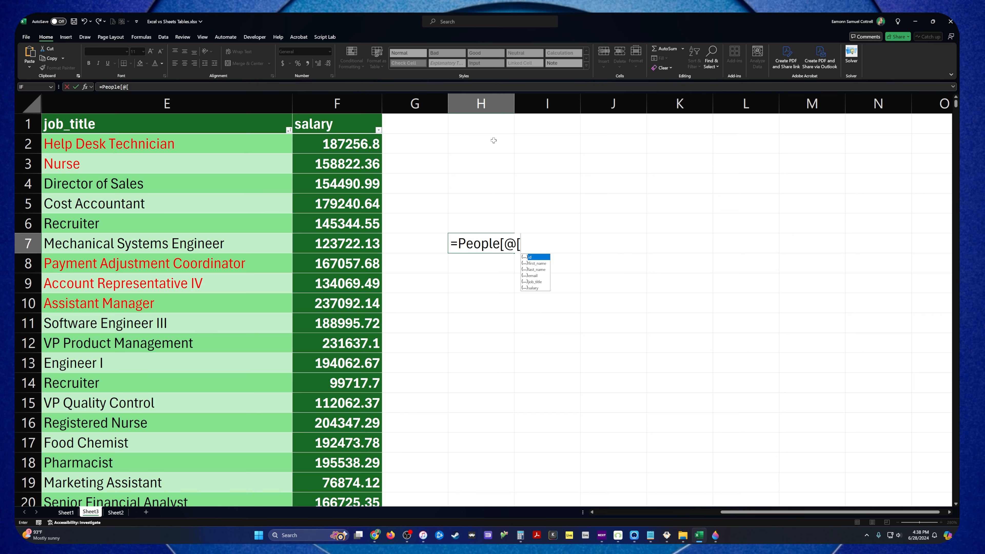
text(]])
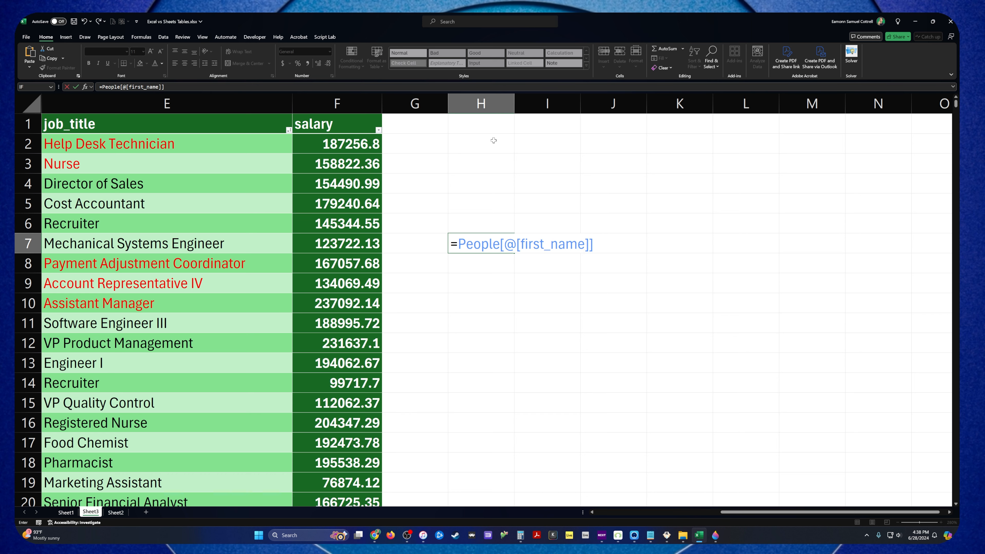
Step: Complete the H7 formula as =People[@[first_name]]&" "&People[@[last_name]] to return that row's full name
text(&" &)
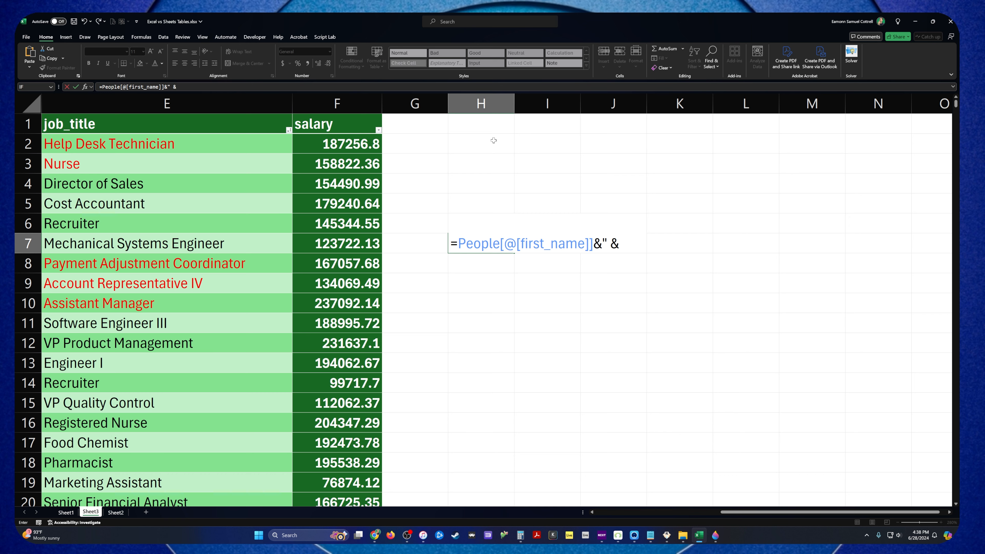
key(BackSpace)
key(BackSpace)
text("&)
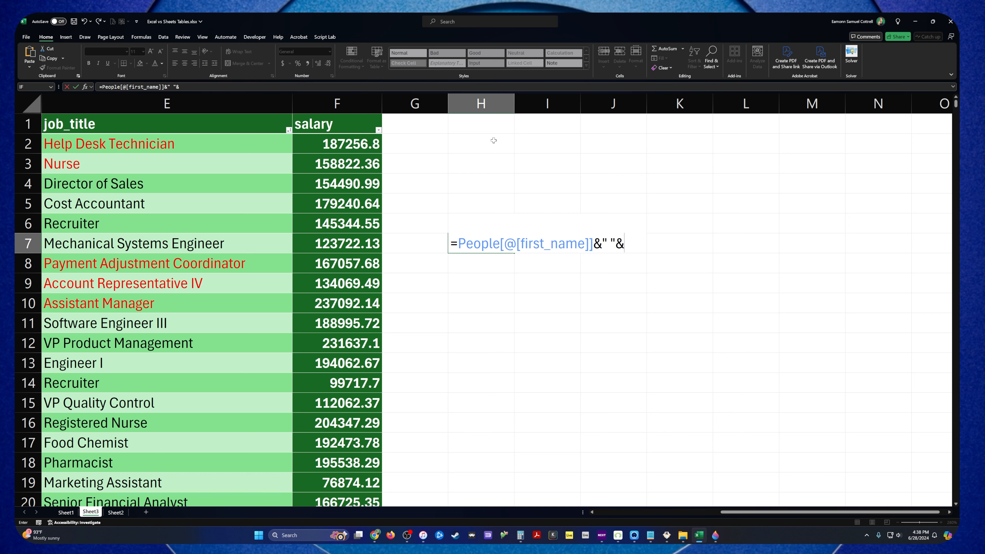
text(peop)
key(Tab)
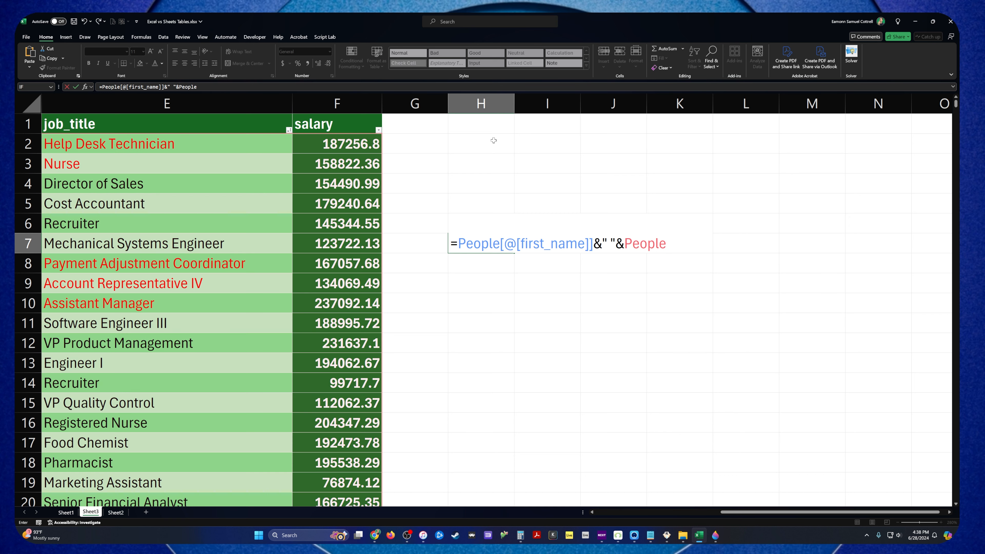
text(@)
text([la)
key(Tab)
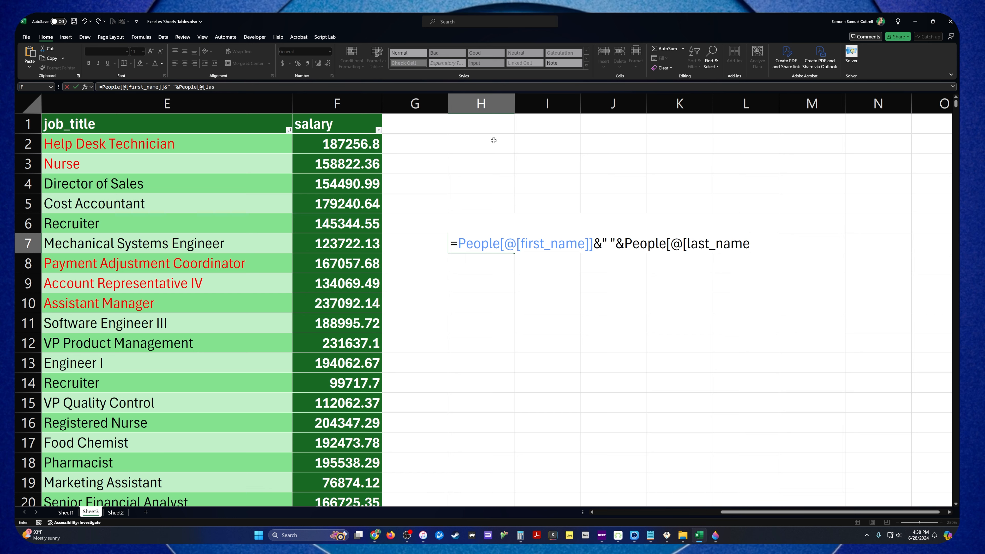
text(})
key(BackSpace)
text(]])
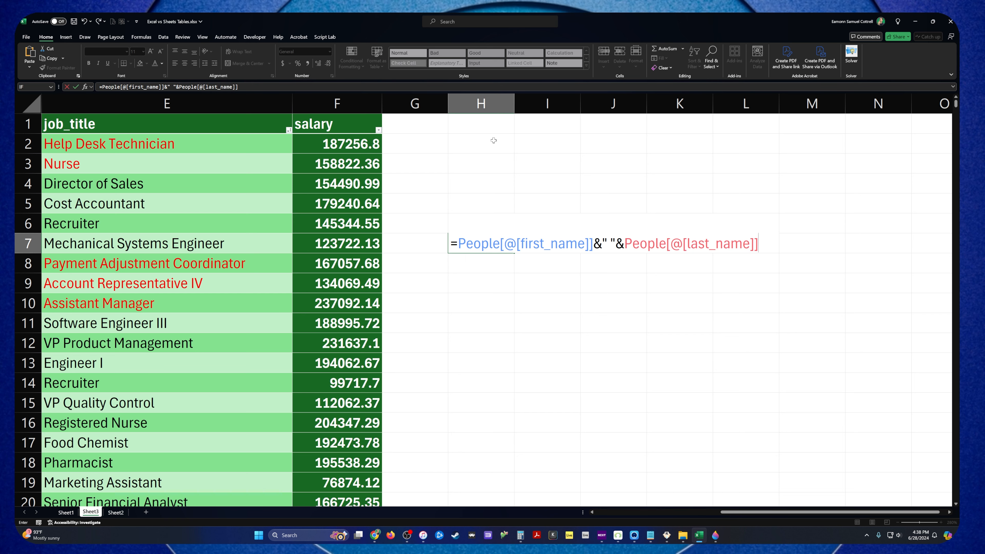
key(Return)
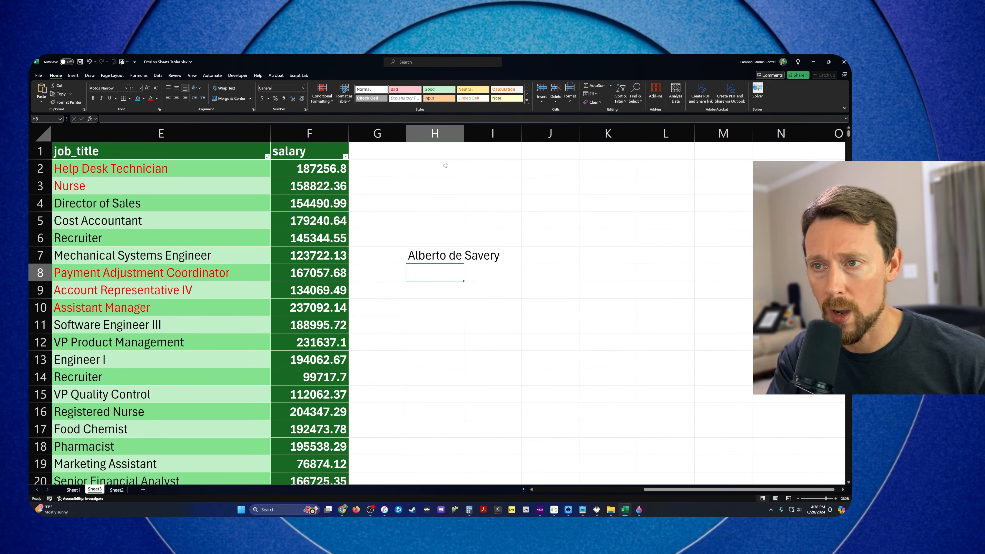
Step: Fill the same-row full-name formula from H7 down to H10
key(Up)
key(shift+Down)
key(shift+Down)
key(shift+Down)
key(ctrl+d)
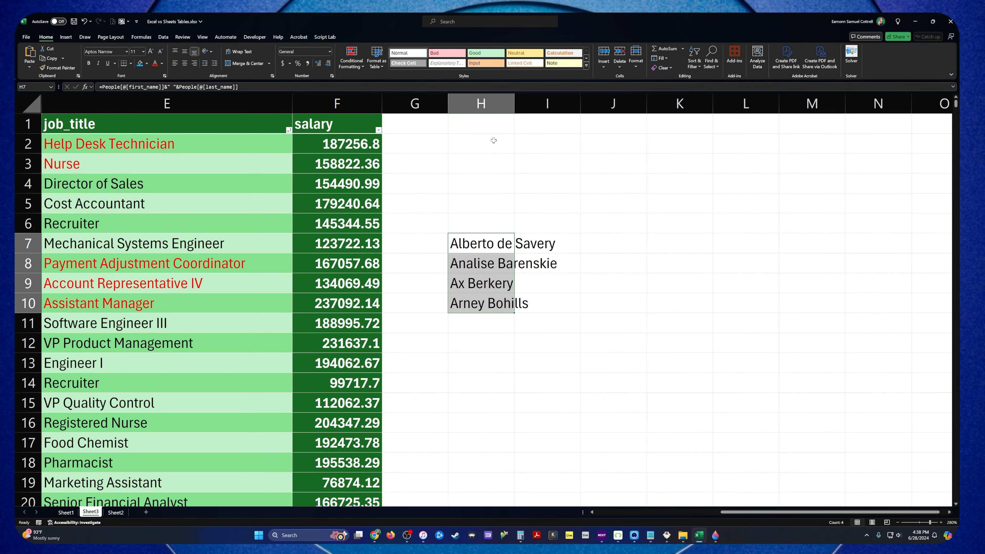
Step: Switch to the Google Sheets spreadsheet and select cell I2 beside the table's first data row
key(alt+Tab)
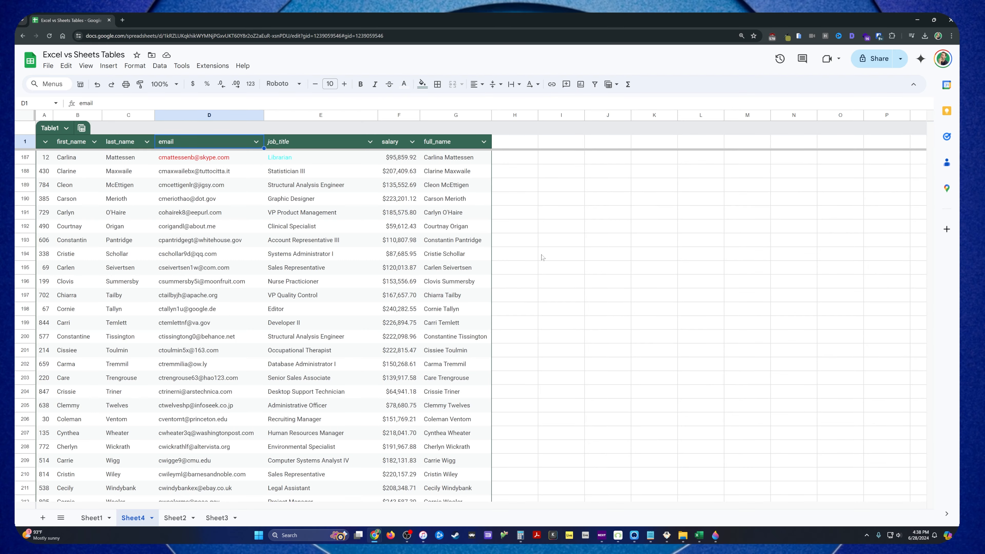
click(555, 159)
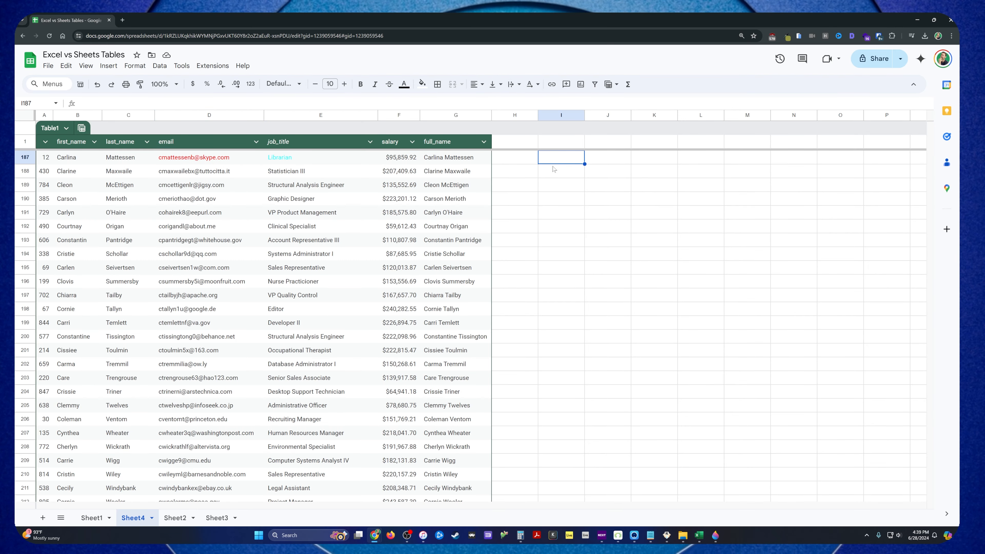
key(Up)
key(ctrl+Up)
key(Down)
key(Down)
key(Up)
text(=)
key(Escape)
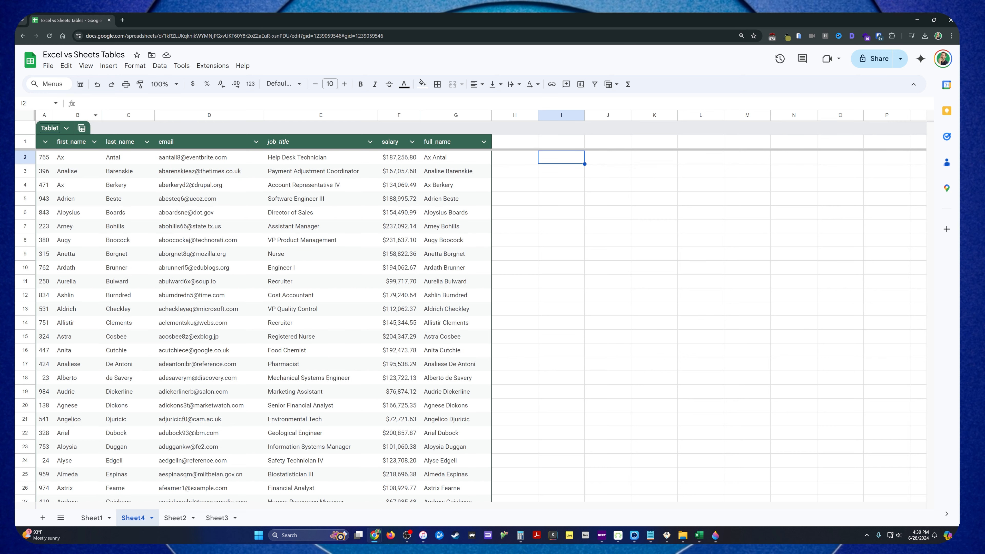
Step: Rename the Google Sheets table as People
click(50, 128)
text(People)
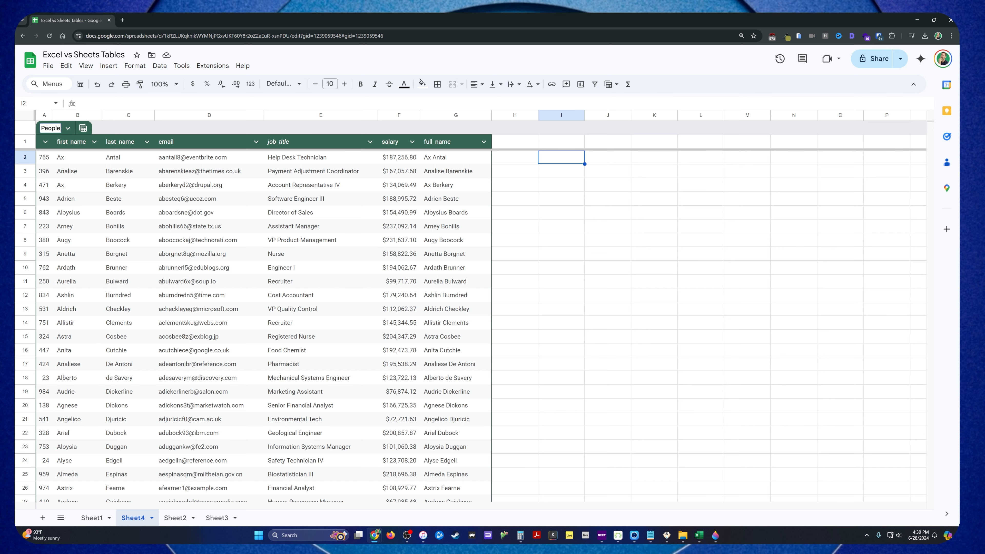
key(Return)
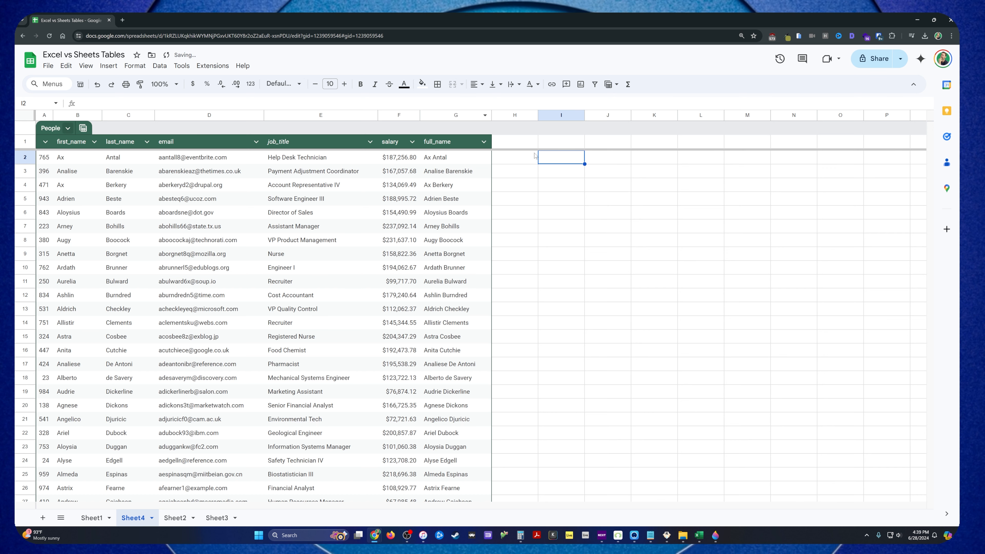
Step: Enter =People[first_name]&" "&People[last_name] in I2 and reopen the formula to check it
text(=pe)
key(Tab)
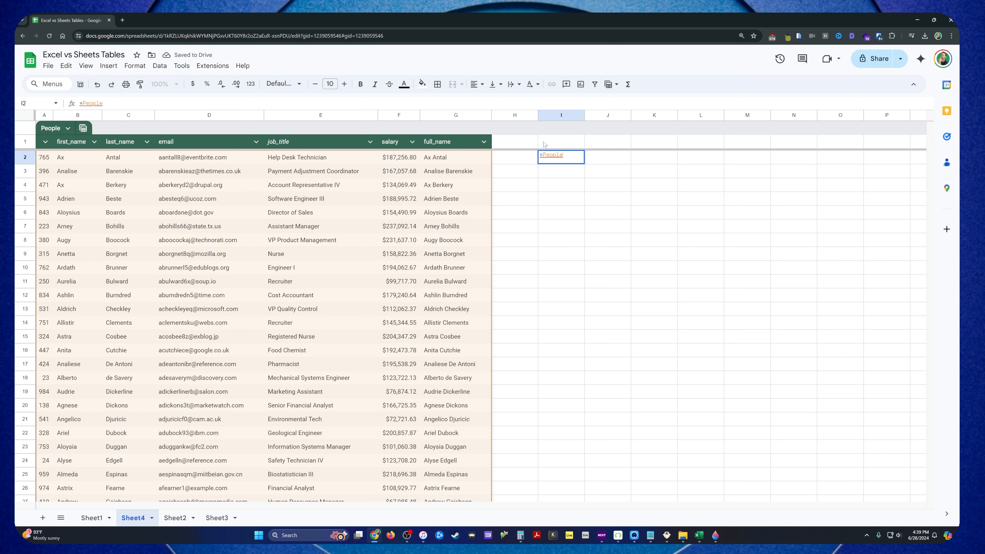
text([fi)
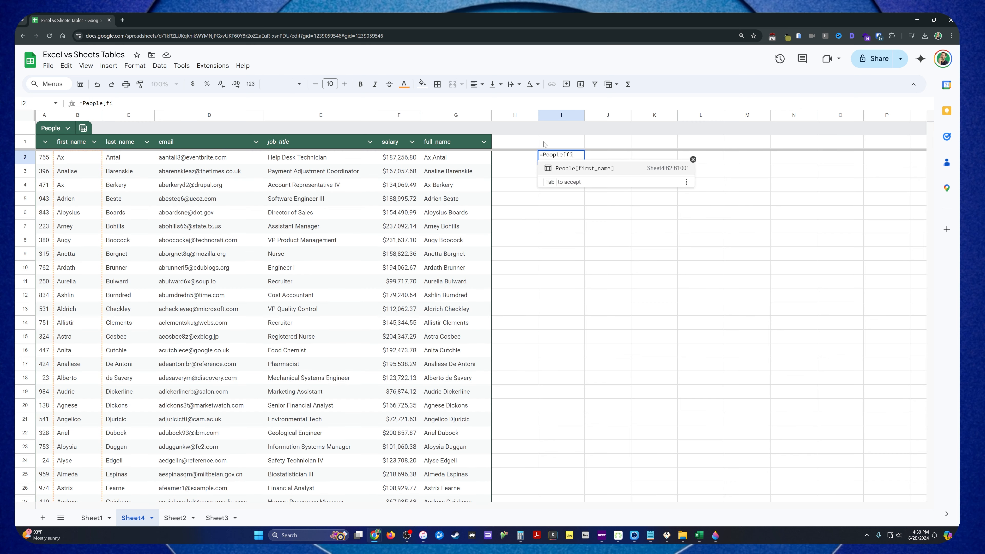
key(Tab)
text(&" "&)
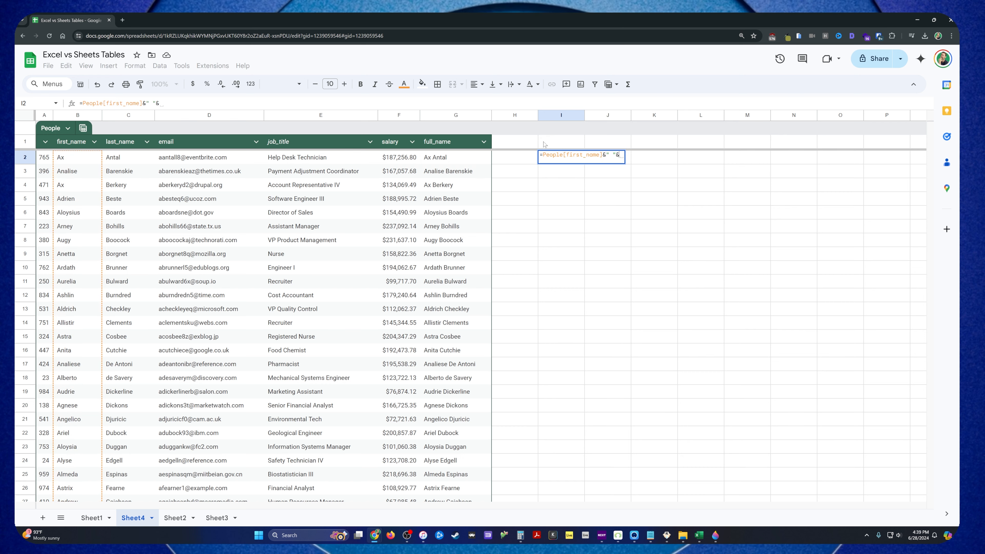
text(Peoplelas)
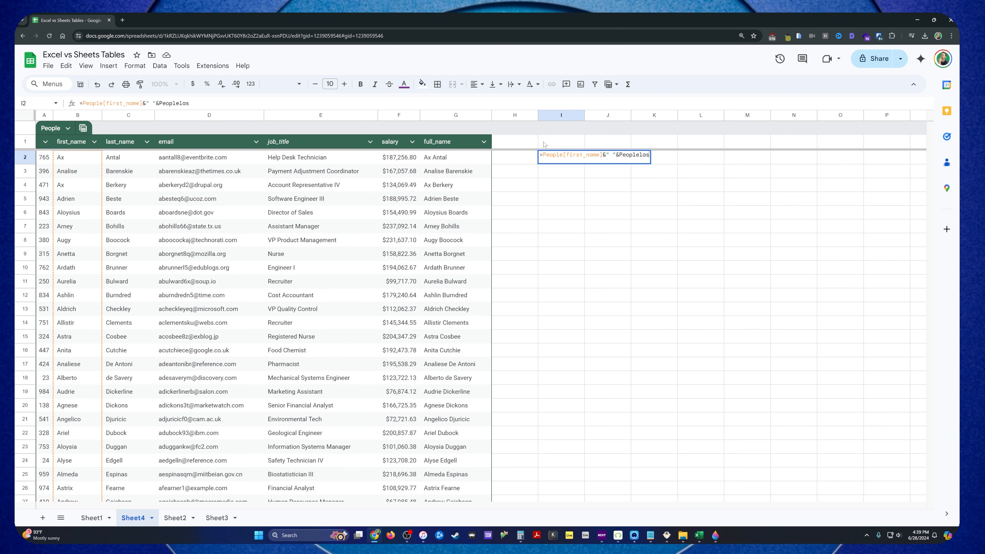
key(Tab)
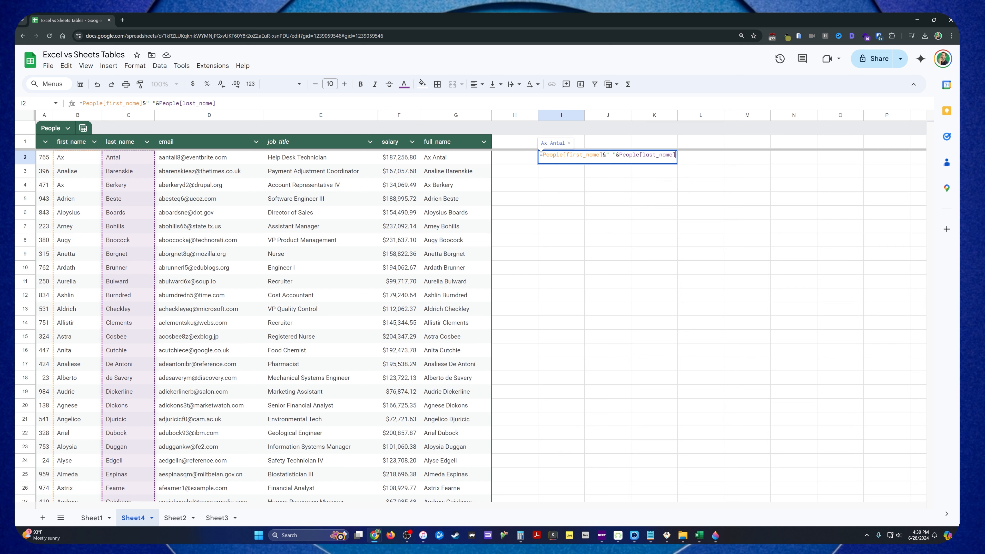
key(Return)
key(Up)
key(F2)
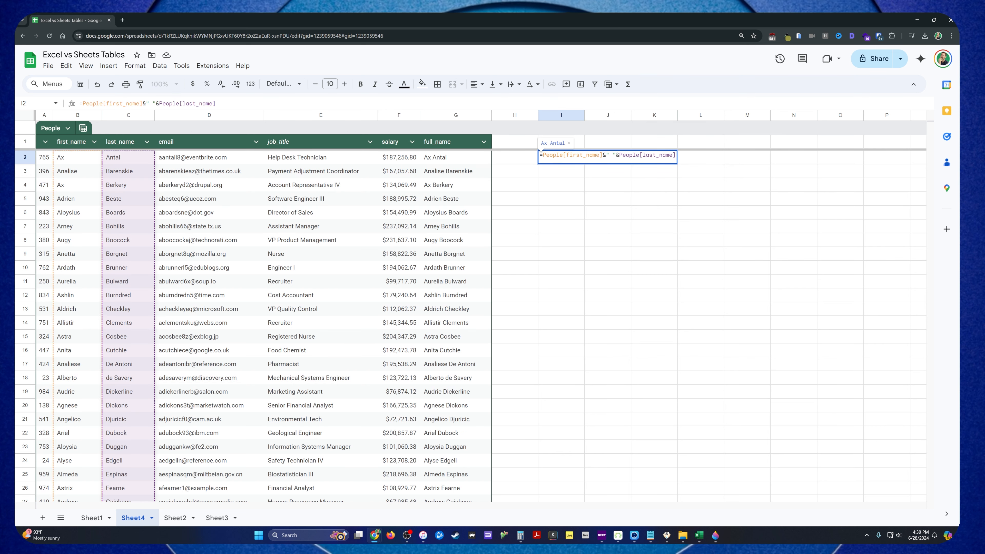
Step: Fill the full-name formula from I2 down to I15 and extend the selection to I1001
click(599, 265)
drag(561, 158, 576, 336)
key(ctrl+d)
key(ctrl+shift+Down)
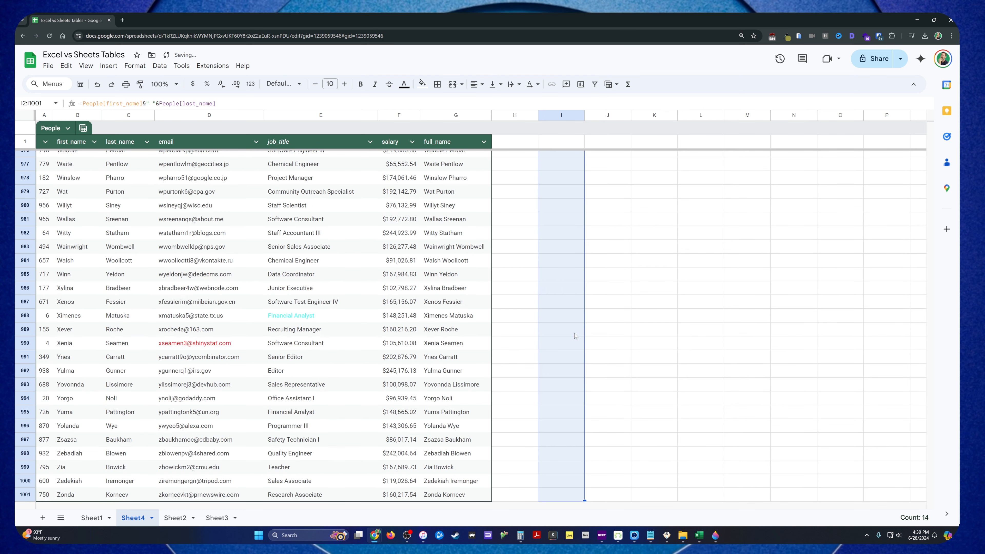
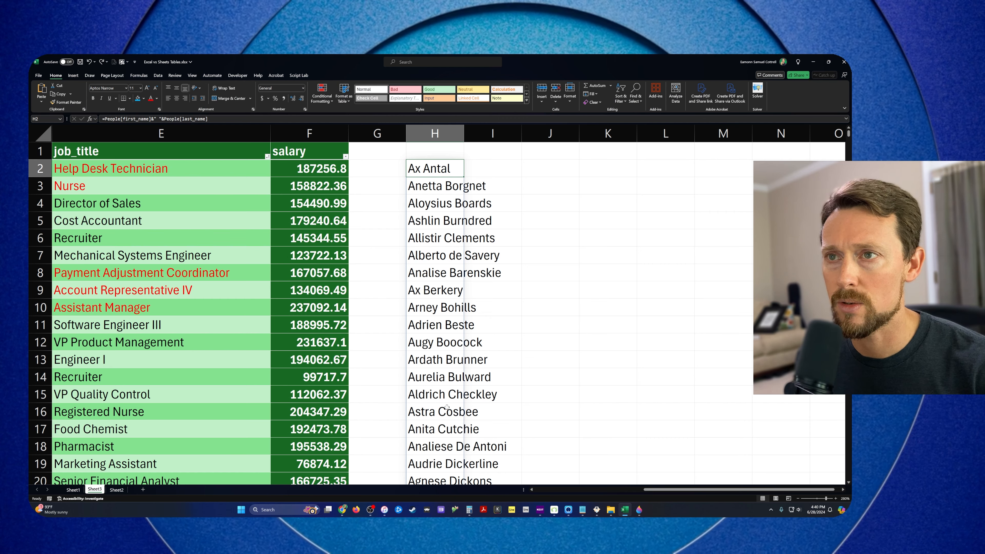
Step: Inspect the combined-name formula in H2 of the Excel sheet without changing it
click(445, 134)
double_click(429, 169)
key(ctrl+a)
key(Escape)
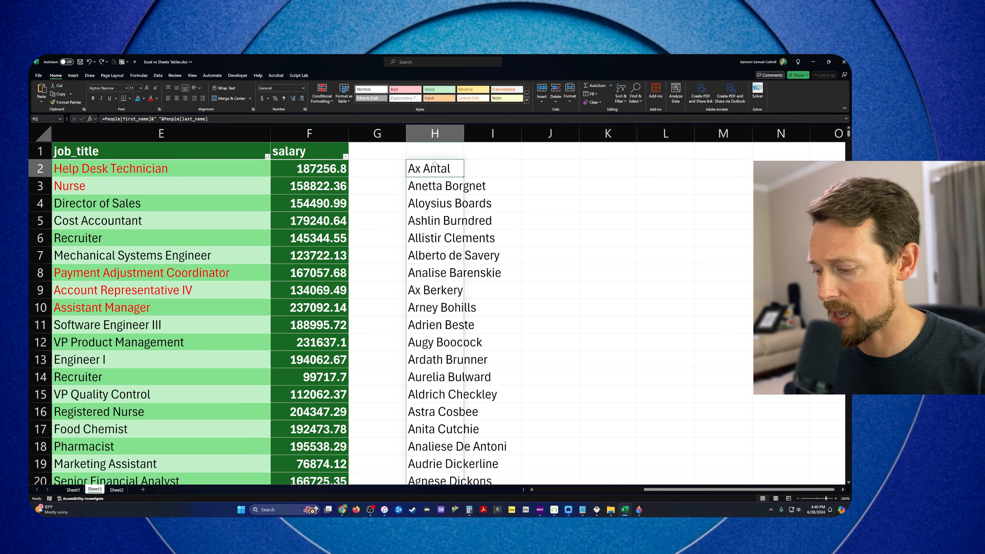
Step: Delete the spilled full-name formula in H2 and extend the table with a full_name header in G1
key(Delete)
key(Up)
key(Left)
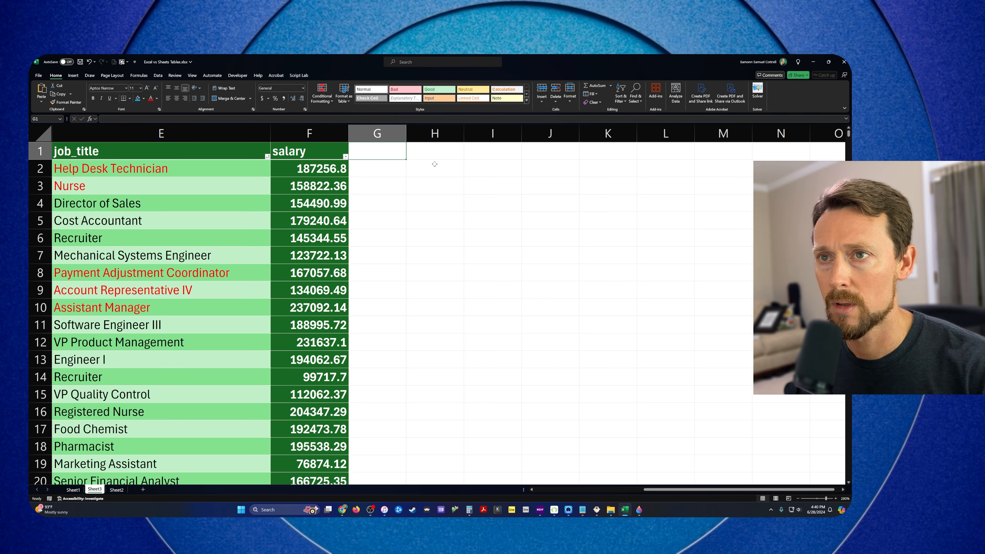
text(full_an)
key(BackSpace)
key(BackSpace)
text(name)
key(Return)
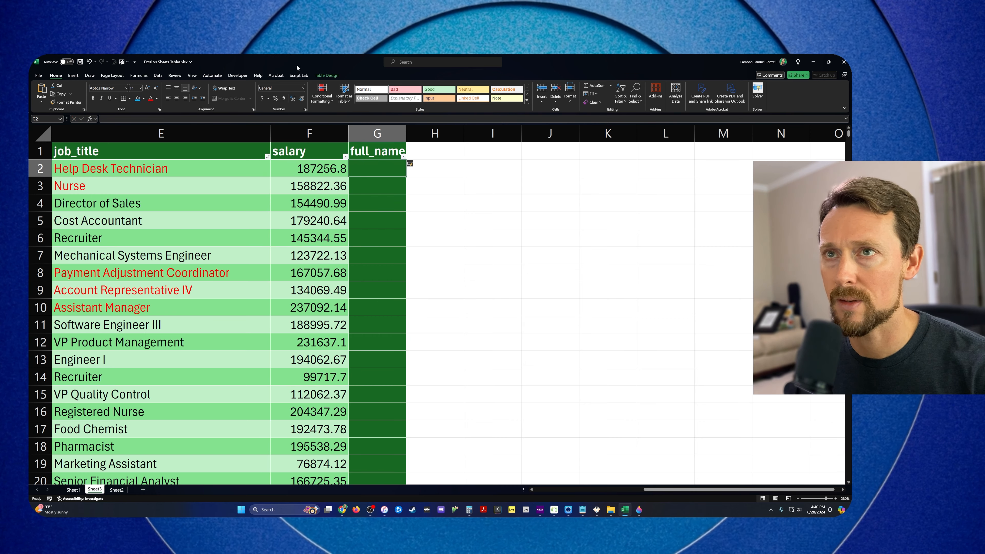
Step: Turn off the Last Column emphasis in the People table's style options
click(325, 75)
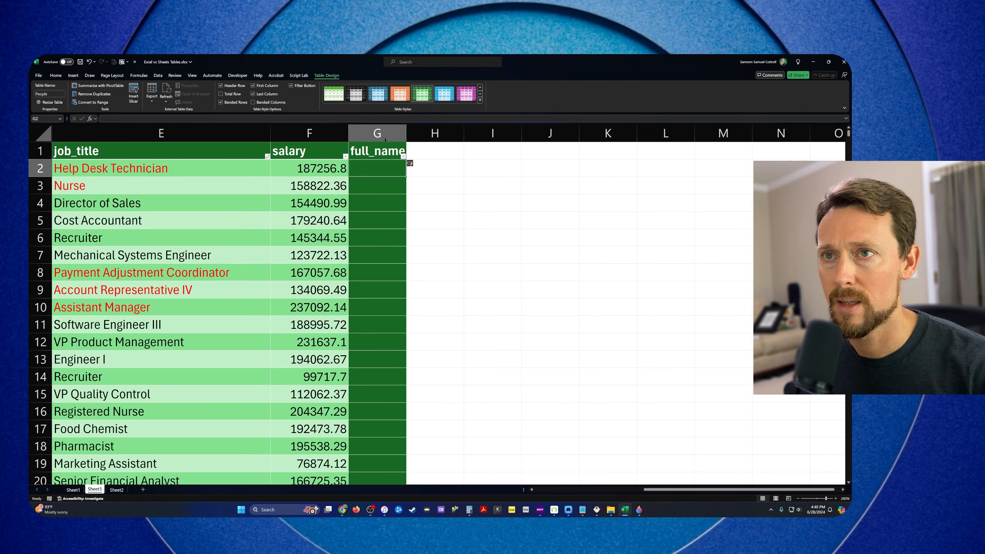
click(263, 94)
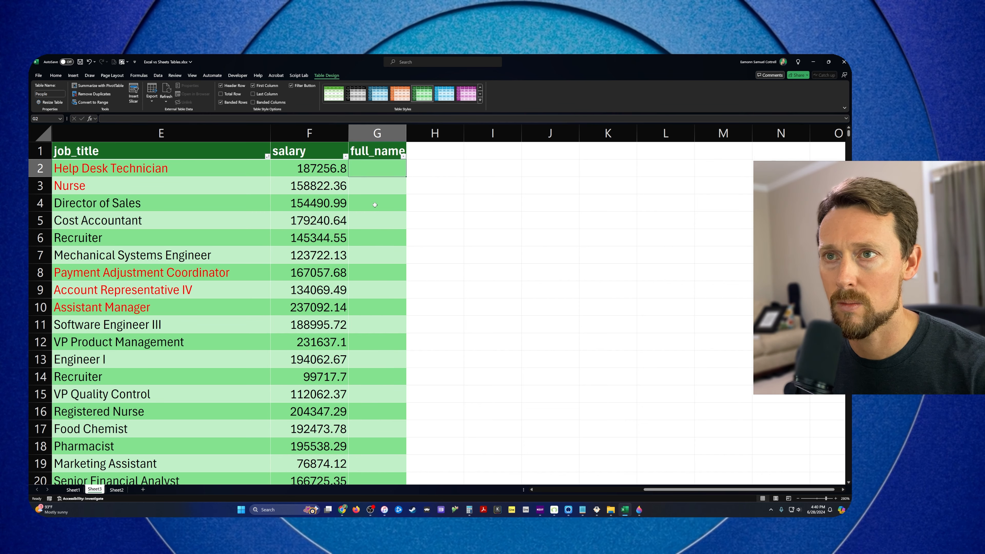
click(373, 147)
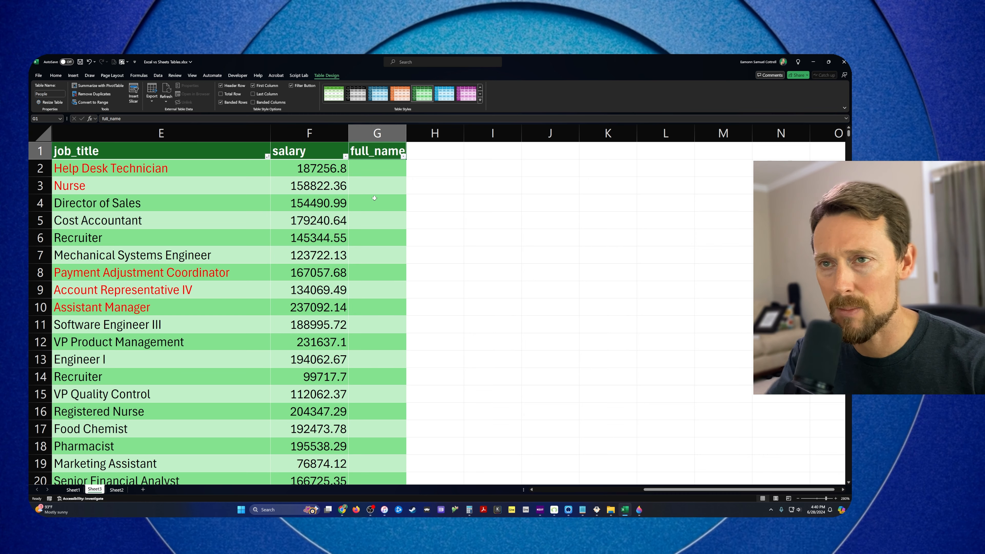
Step: Enter =People[first_name]&" "&People[last_name] in G2 and accept the suggested same-row formula =[@[first_name]]&" "&[@[last_name]]
click(390, 167)
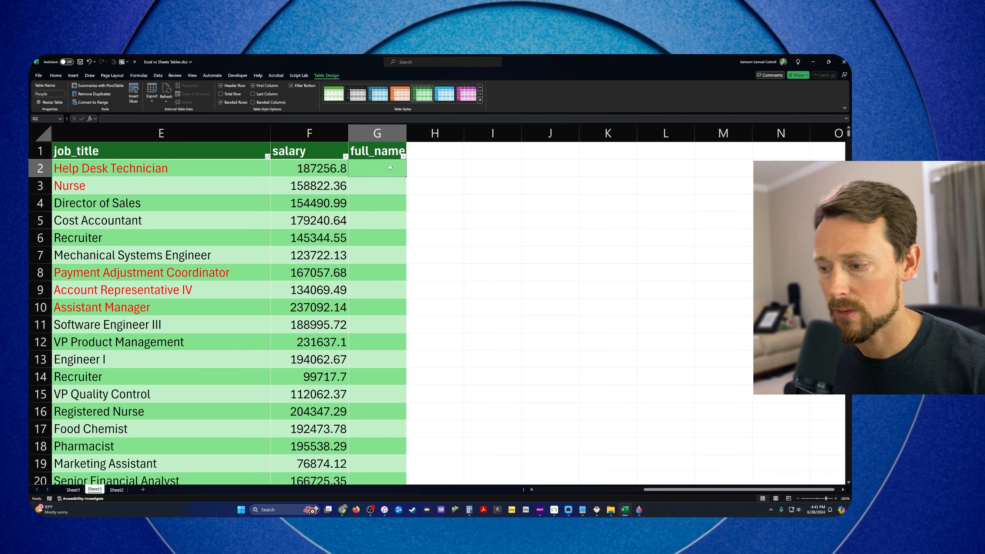
text(=People[first_name]&" "&People[last_name])
key(Return)
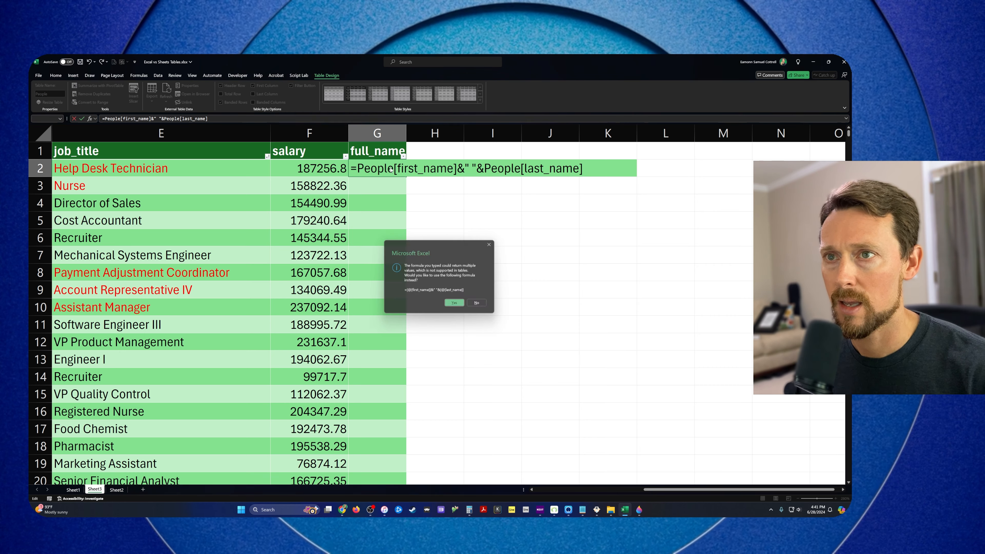
key(Return)
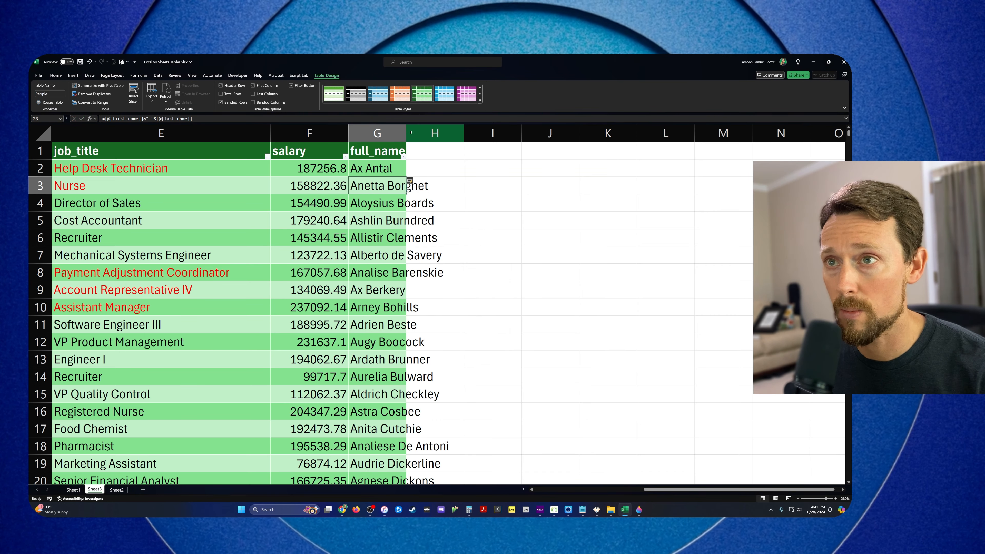
Step: Widen column G to fit the full names and inspect the formula in G2
drag(407, 133, 488, 133)
double_click(386, 168)
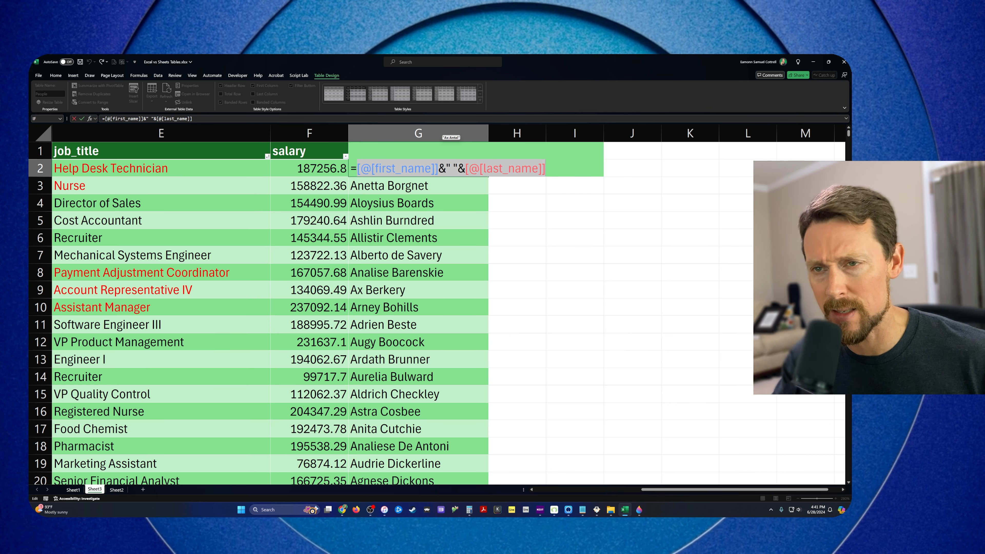
key(Return)
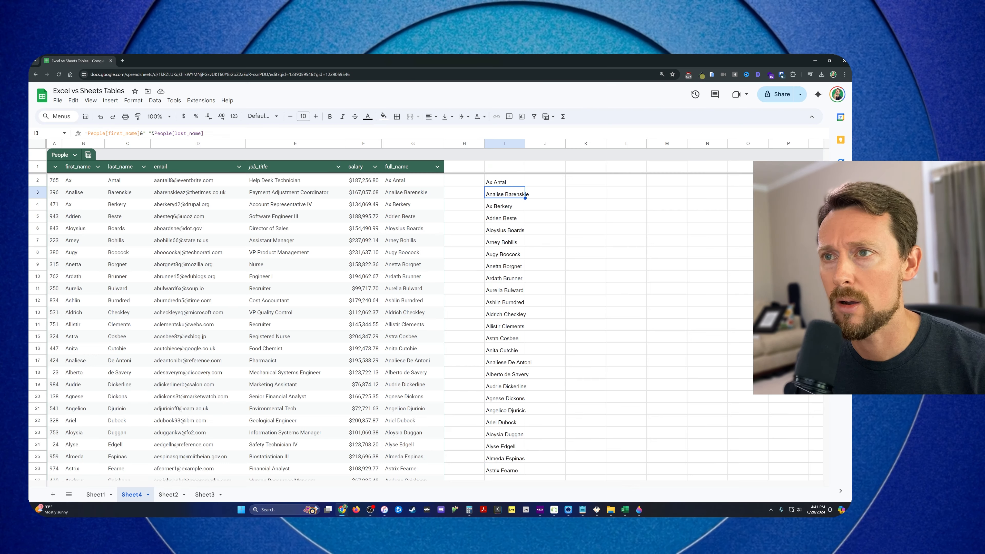
Step: Switch to Google Sheets, check the formula in I2, and clear all full-name formulas from column I
click(464, 168)
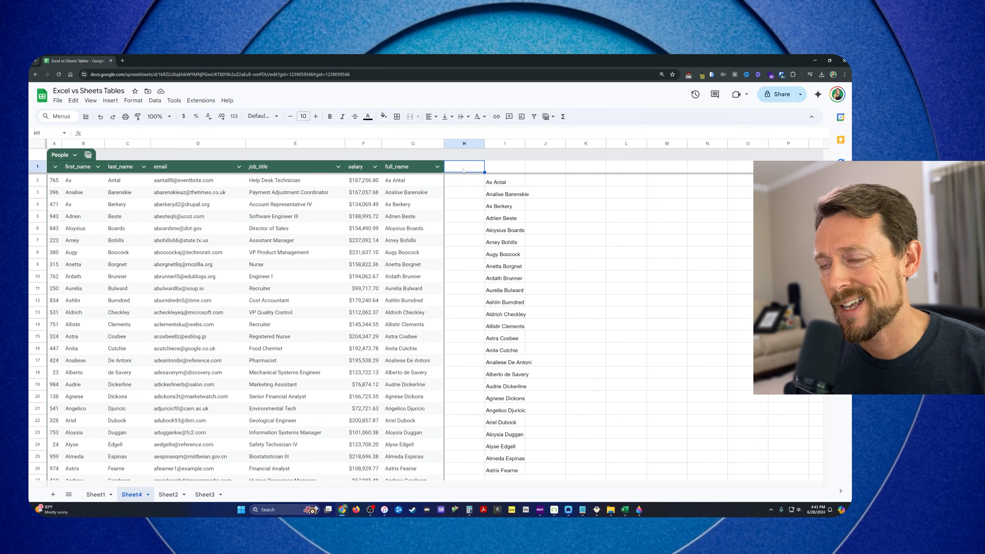
double_click(514, 181)
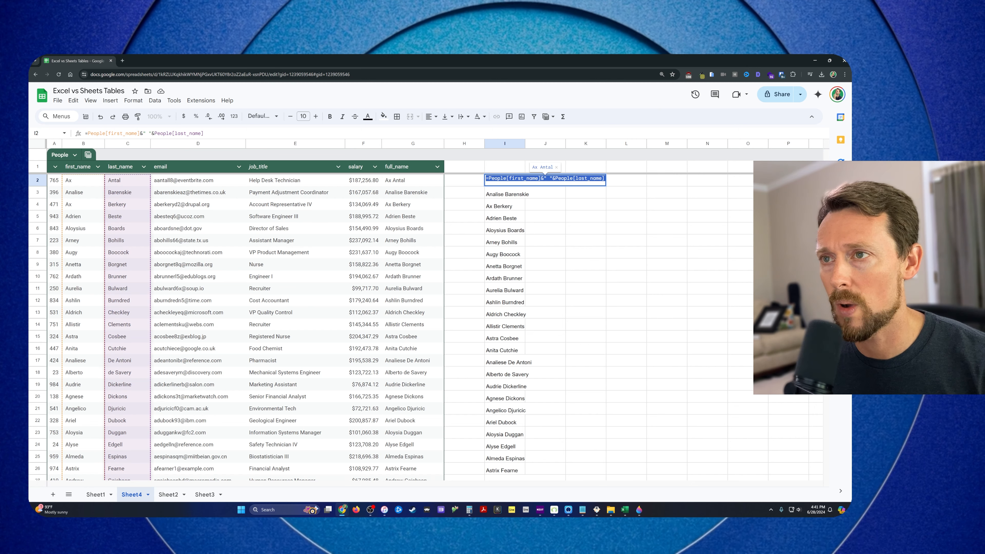
key(Escape)
click(513, 143)
key(Delete)
Step: Delete the existing full_name column G and add a new full_name header in G1 beside salary
click(465, 171)
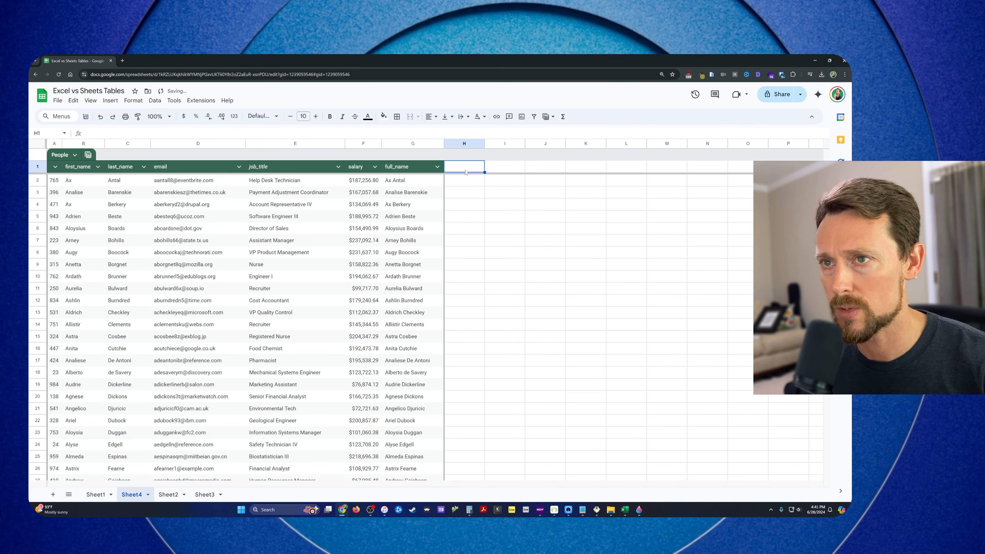
click(438, 143)
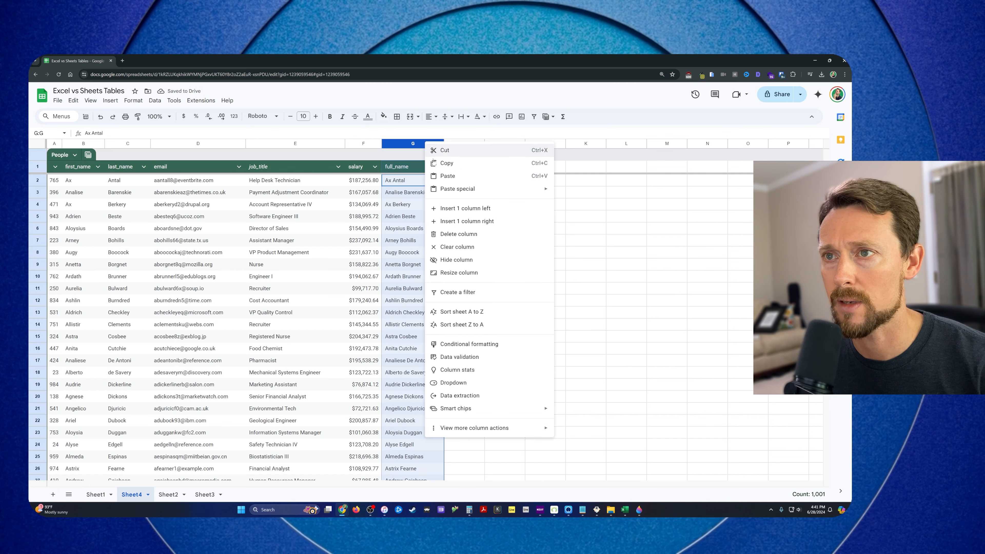
click(487, 237)
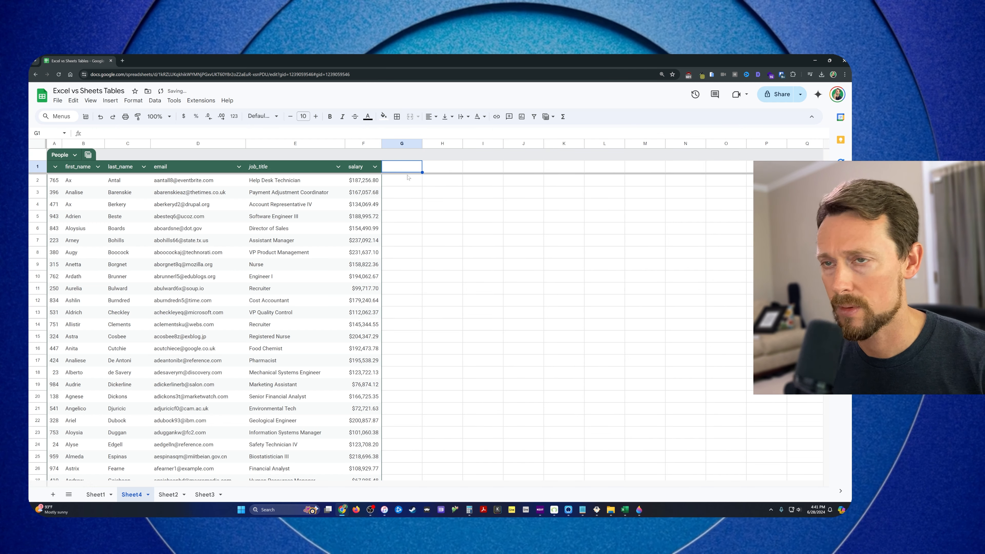
text(full_name)
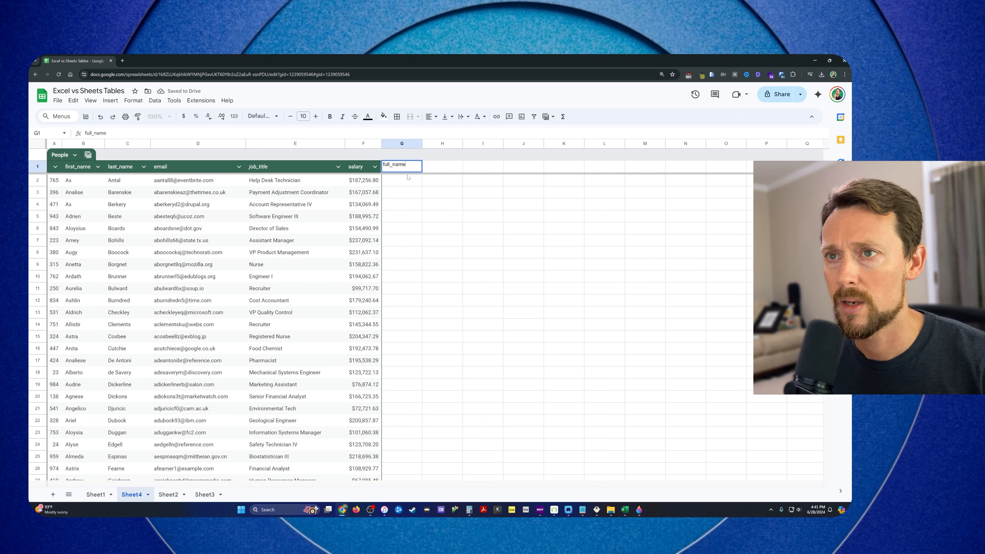
key(Return)
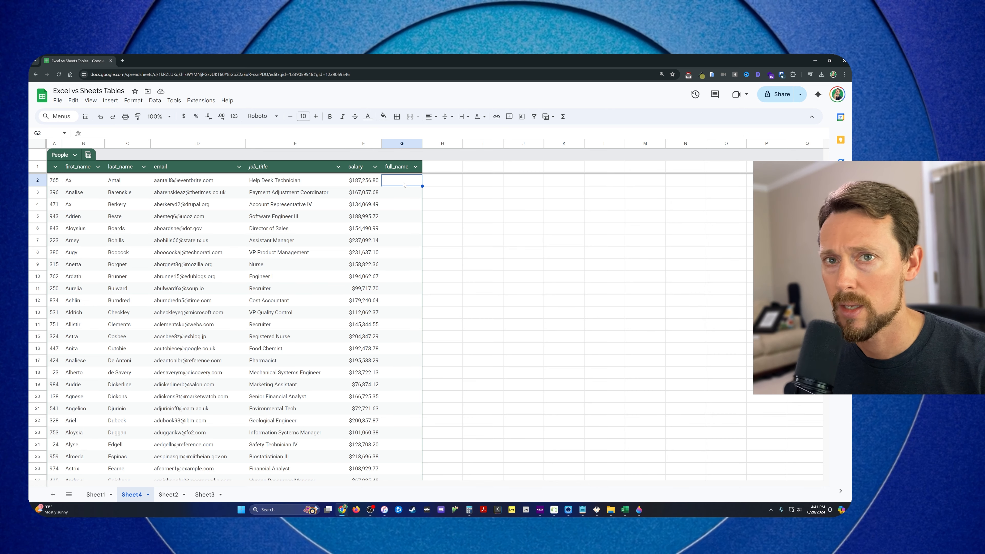
Step: Try a plain cell reference =B2 in G2 and accept the suggested autofill for the full_name column
text(=)
key(Left)
key(Left)
key(Left)
key(Left)
key(Left)
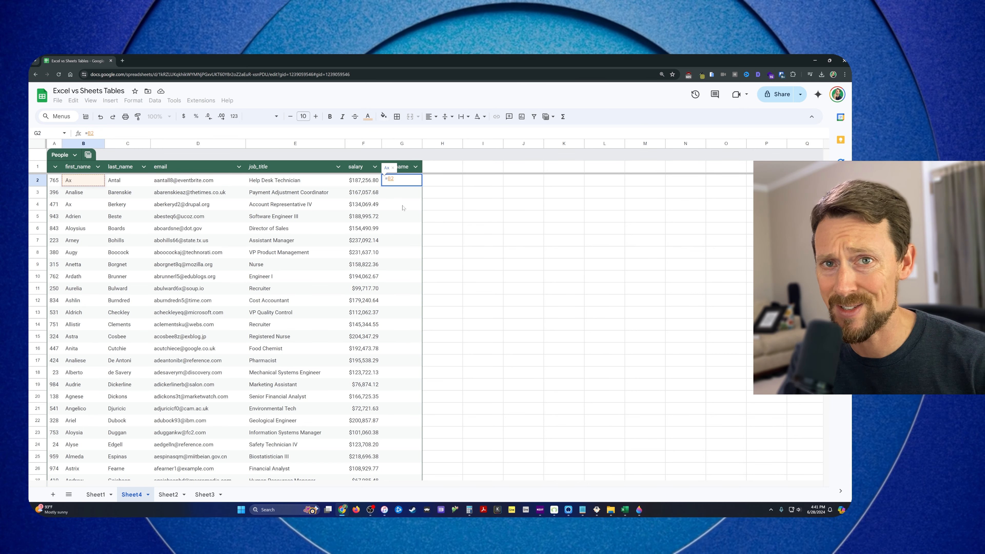
key(Return)
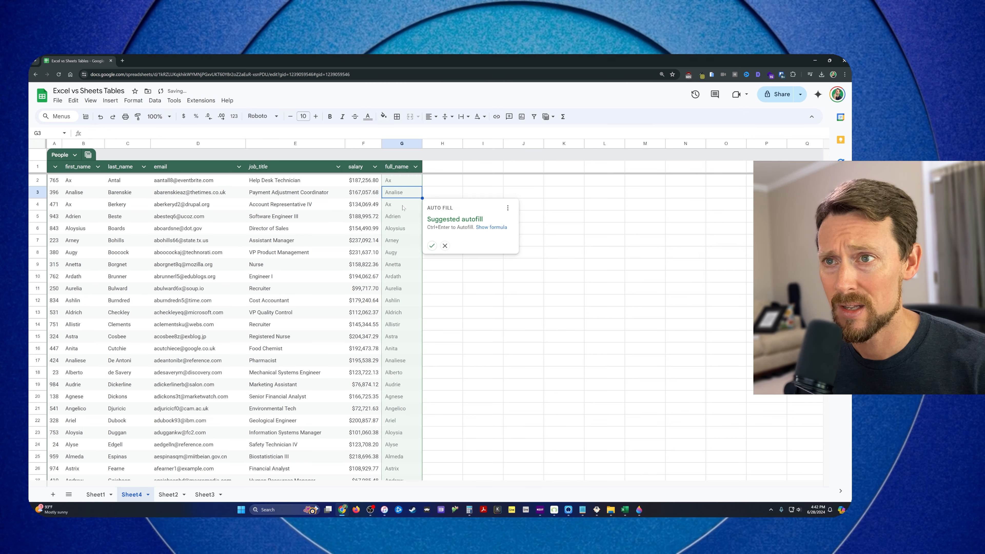
key(ctrl+Return)
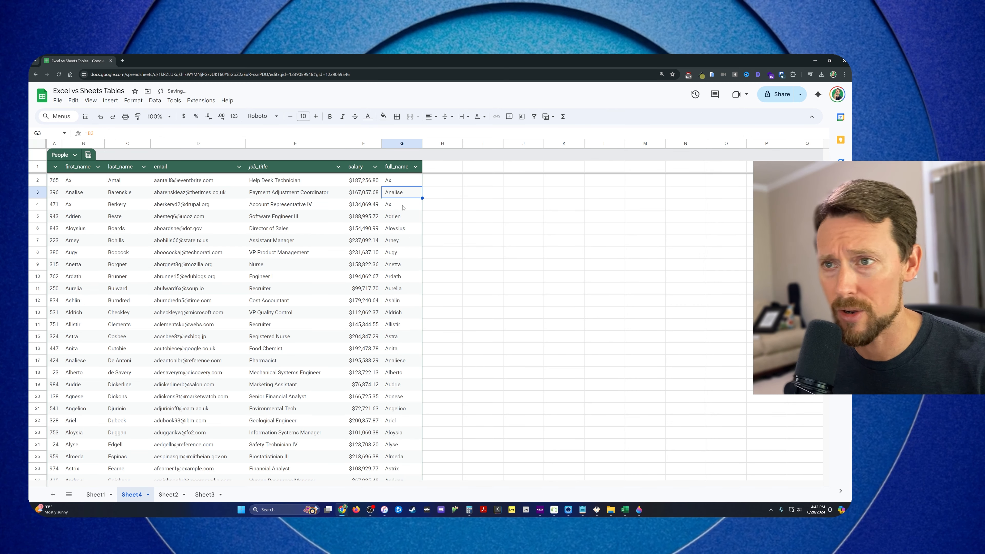
Step: Look through the autofilled full_name cells, and undo the autofill and the =B2 entry
key(Down)
key(Down)
key(Down)
key(Down)
key(Up)
key(Up)
key(Up)
key(Up)
key(Up)
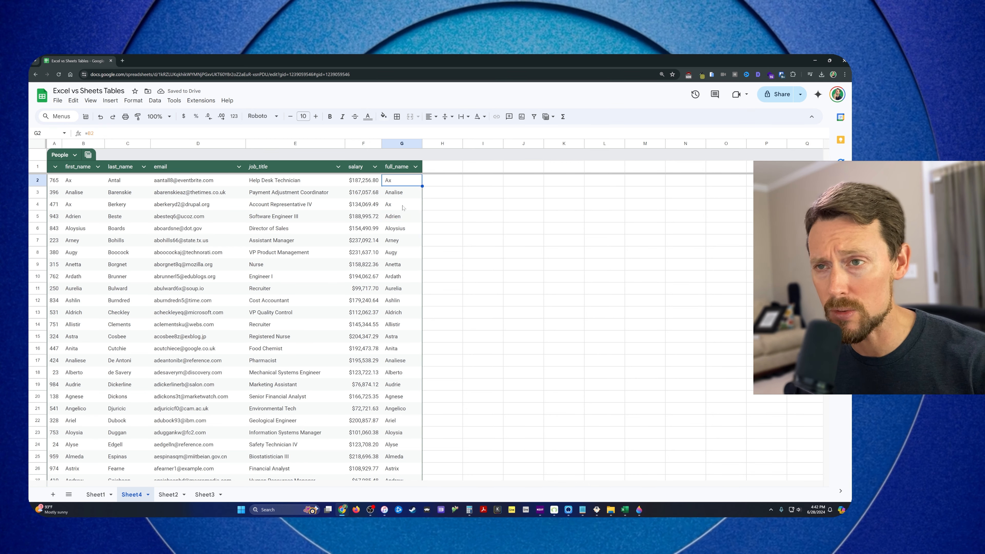
key(ctrl+z)
key(ctrl+z)
text(=tab)
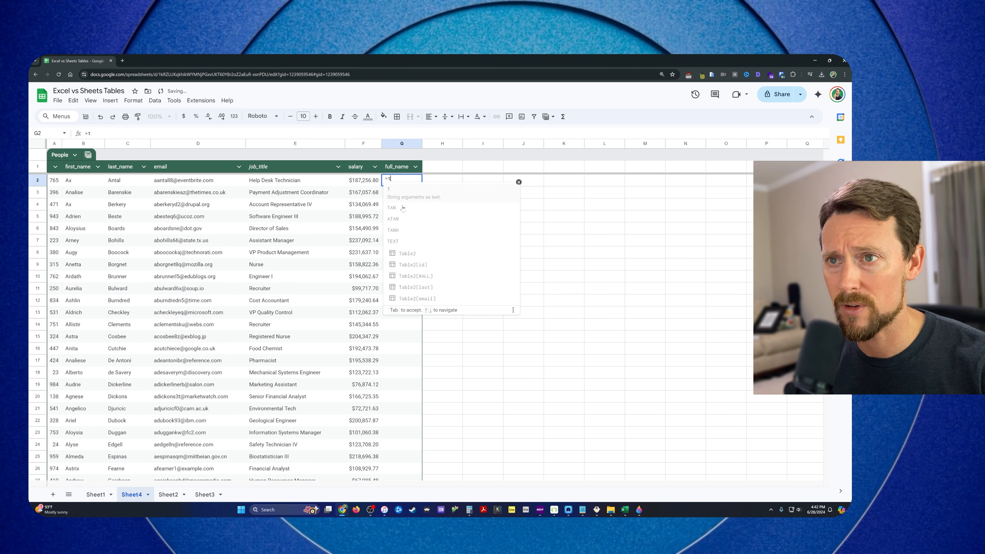
key(Down)
key(Down)
key(Down)
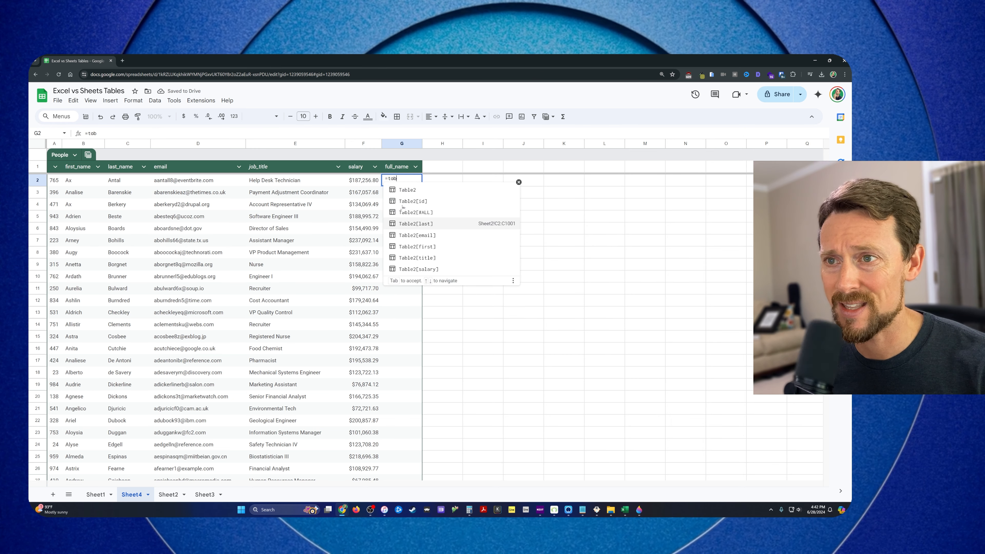
key(Down)
key(Down)
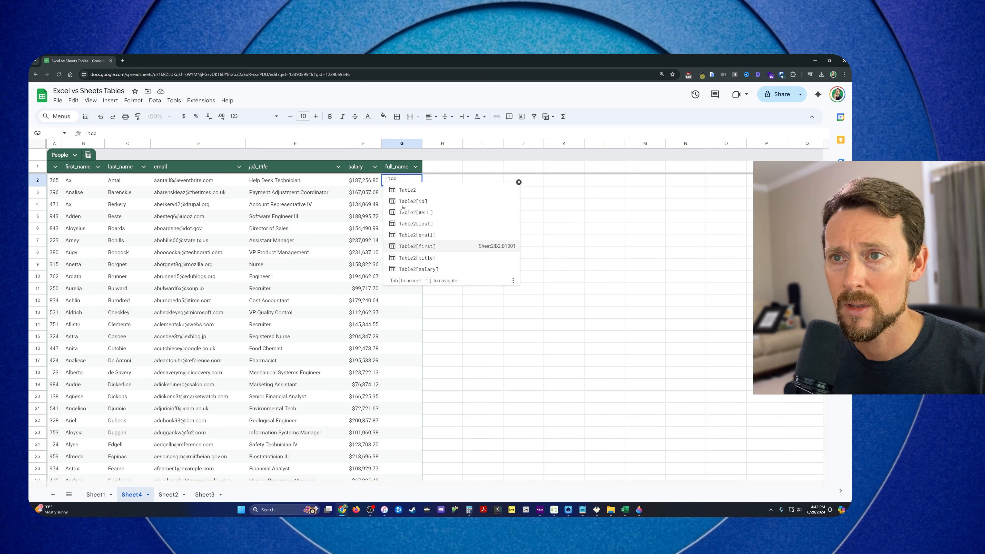
key(BackSpace)
key(BackSpace)
key(BackSpace)
Step: Enter =People[first_name]&" "&People[last_name] in G2, accept the formula correction, and apply the formula to the whole full_name column
text(People[fi)
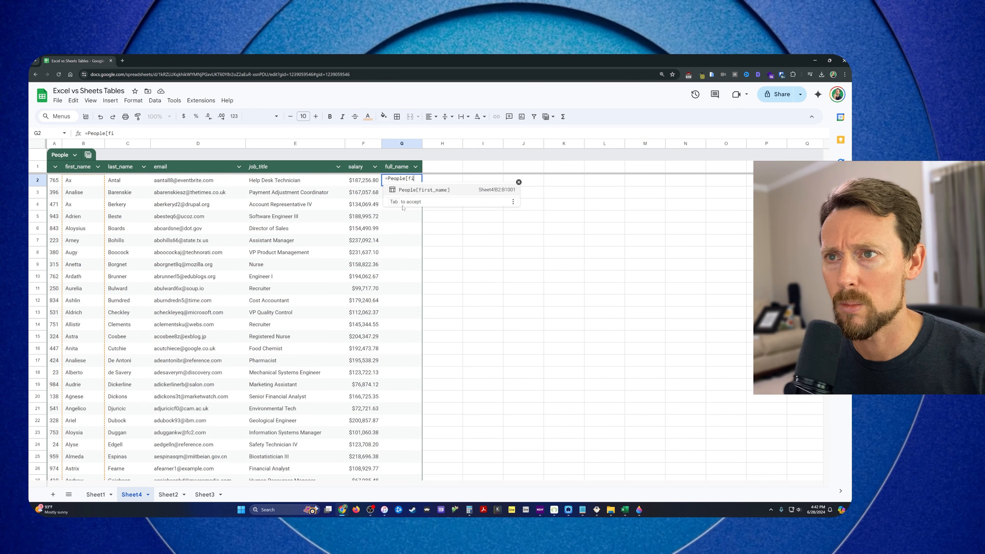
key(Tab)
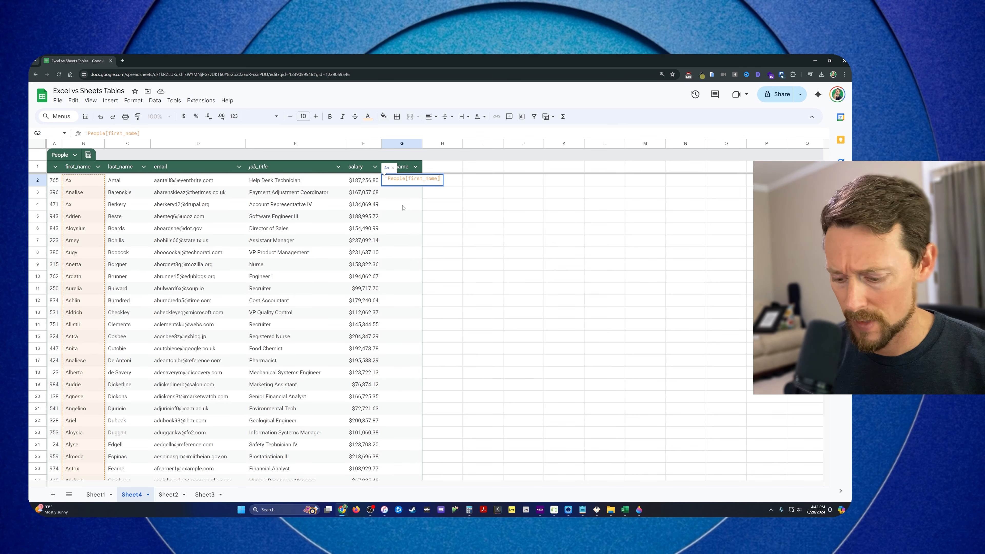
text(&" "&)
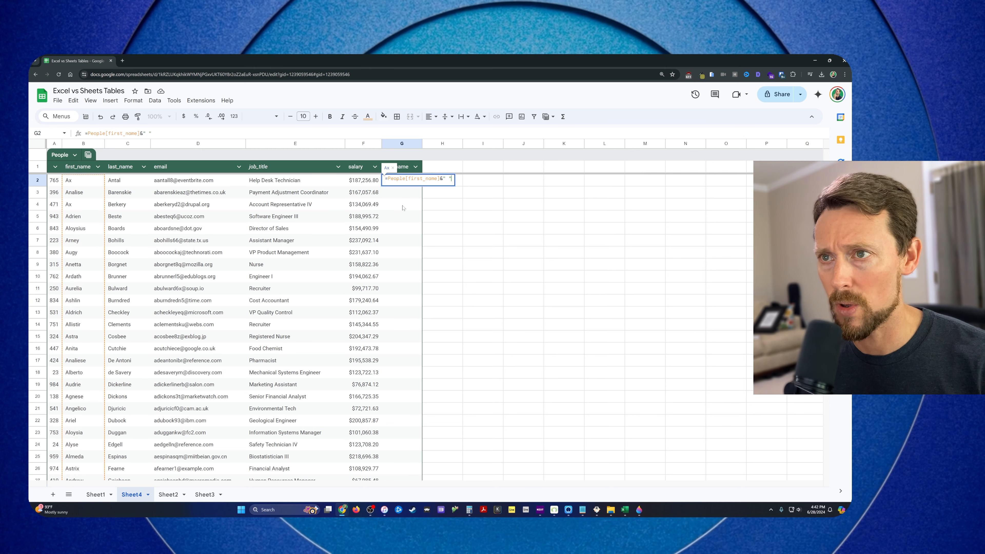
text(People)
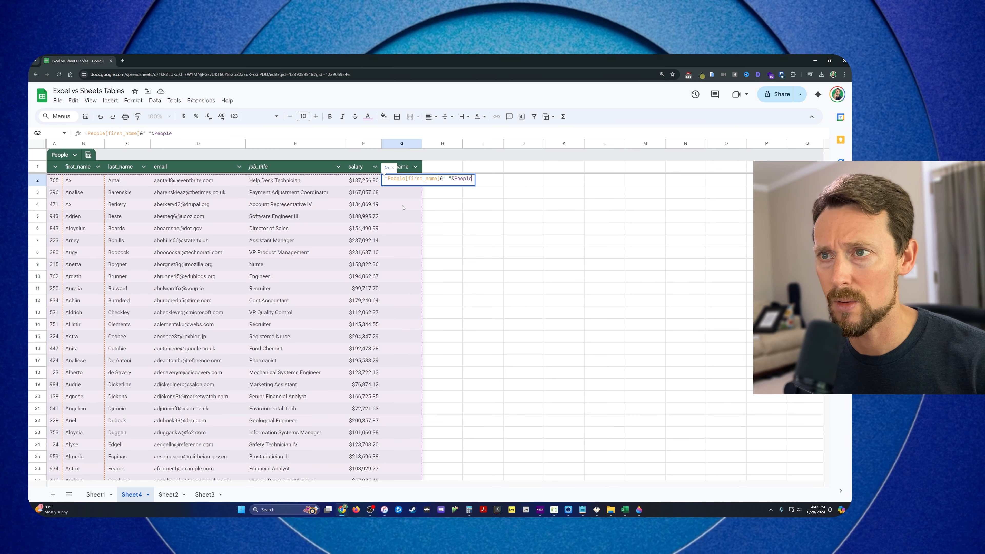
text([l)
key(Tab)
text())
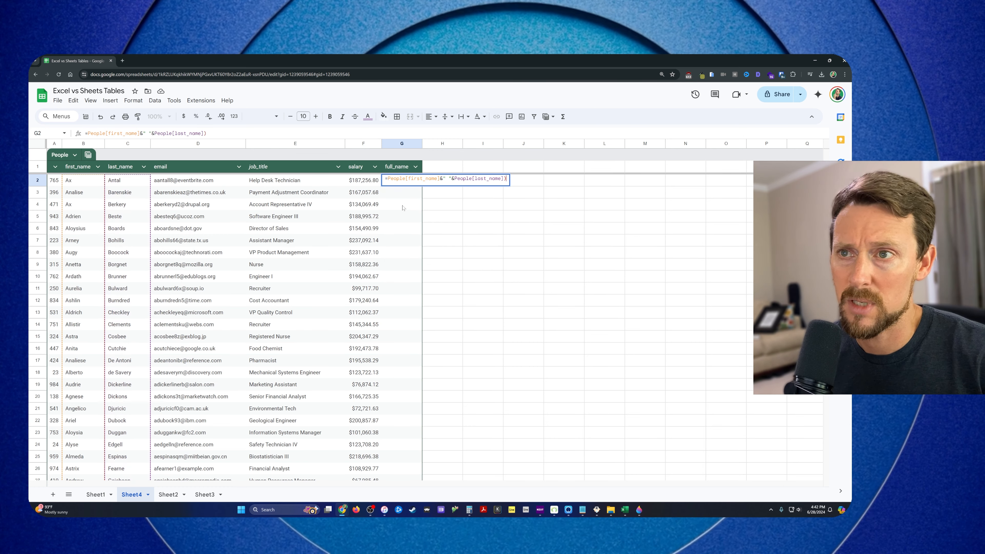
key(Return)
key(Return)
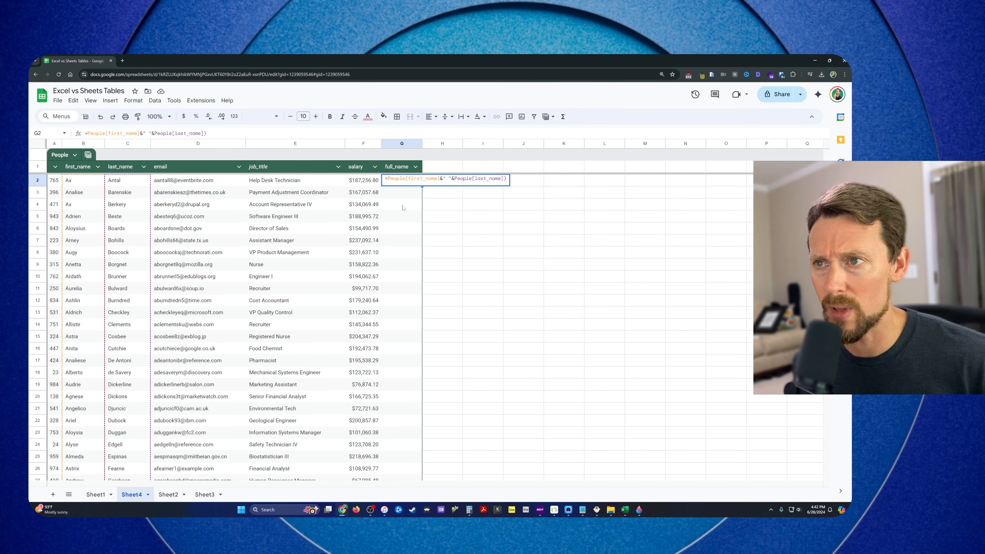
key(Return)
key(ctrl+Return)
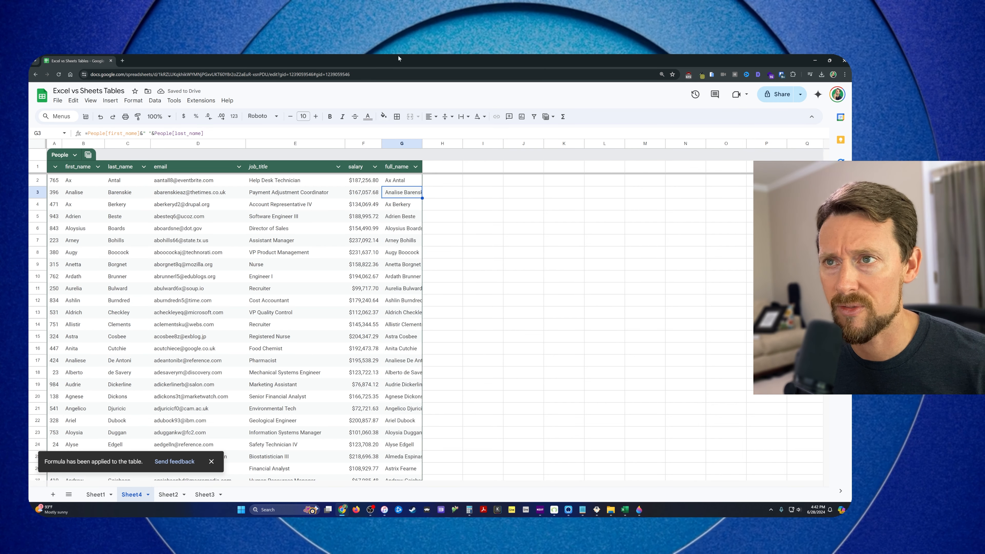
Step: Widen column G to fit the full names and inspect the formula in G3 without changing it
drag(423, 144, 466, 144)
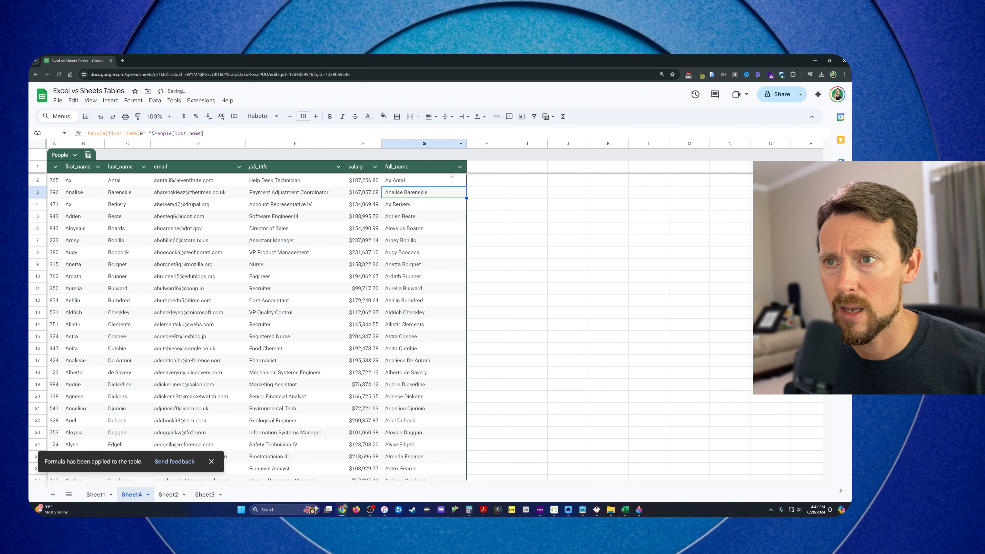
double_click(412, 192)
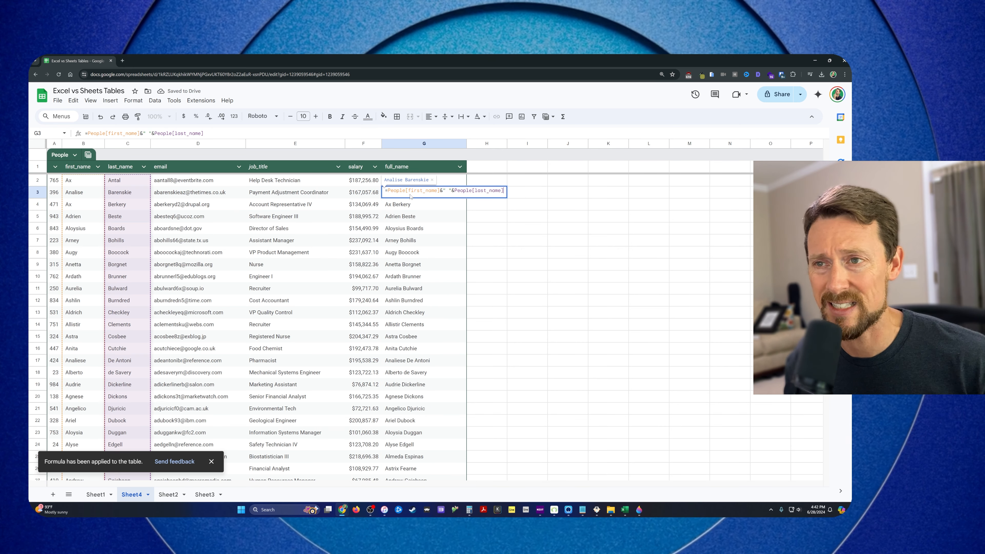
key(Escape)
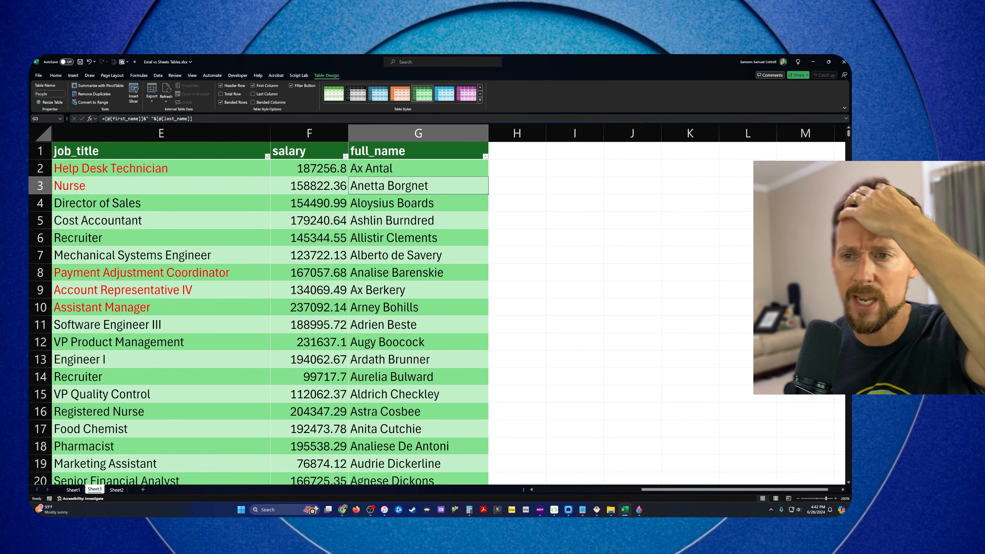
Step: Insert a new column before the salary column in the Excel People table
click(336, 123)
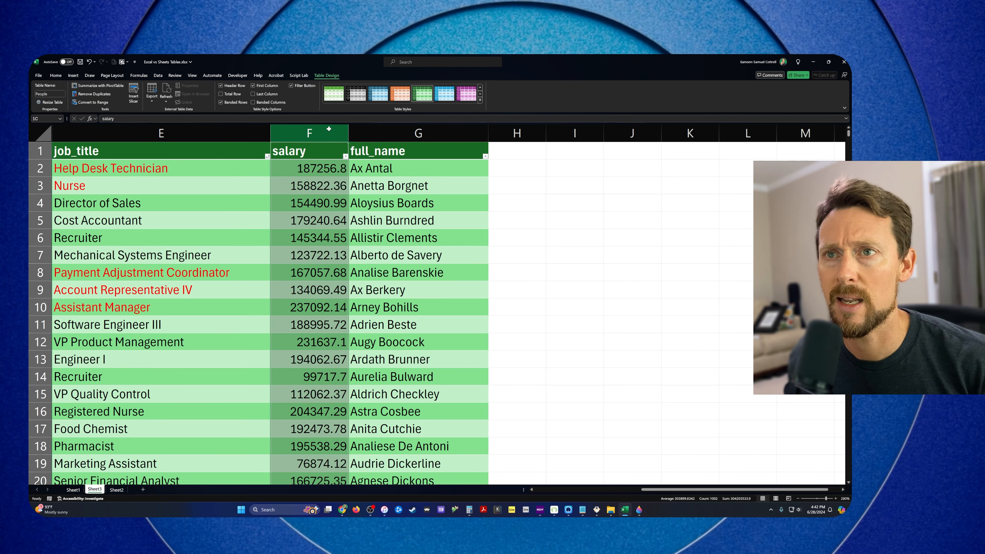
right_click(328, 133)
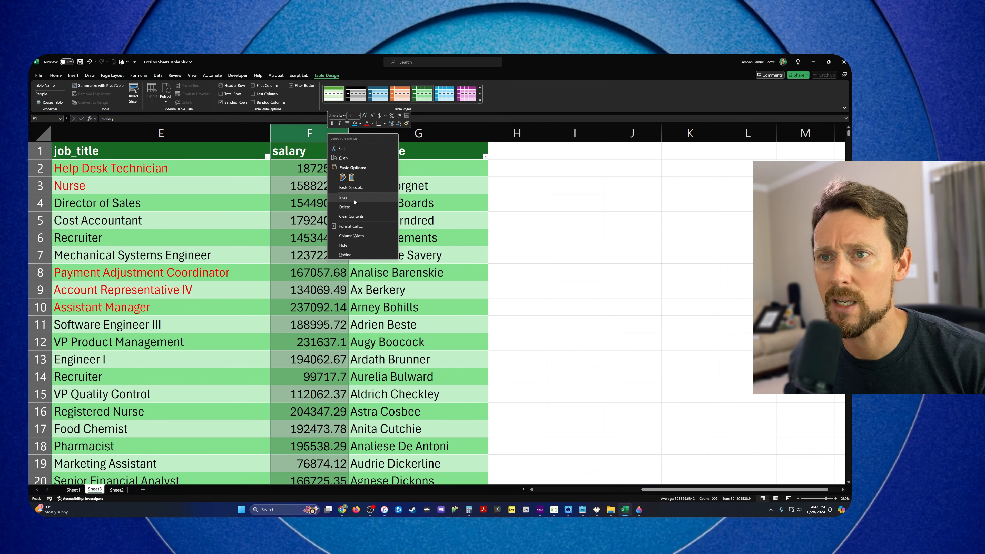
click(355, 199)
click(351, 149)
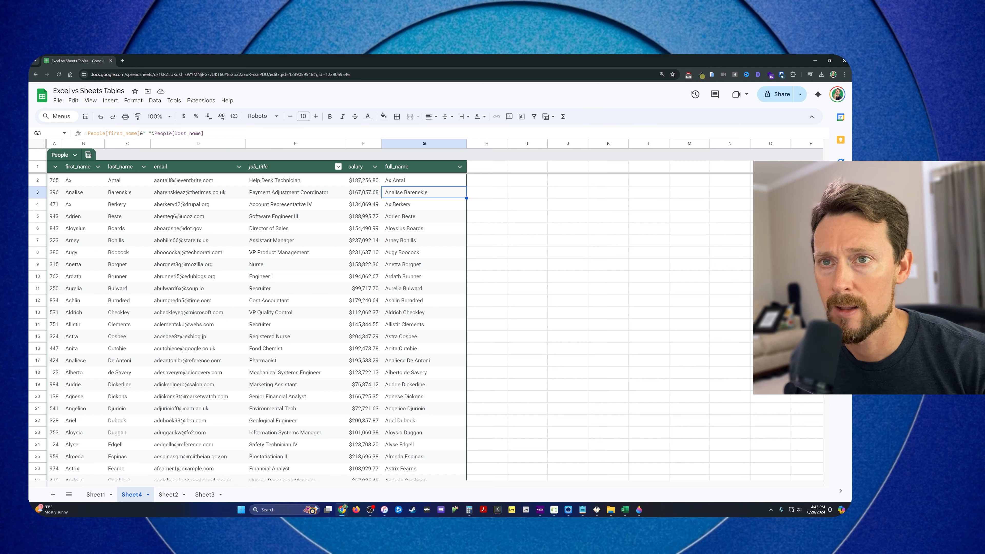
Step: In Google Sheets, insert one column to the right of job_title and look through the row options for row 18
right_click(315, 144)
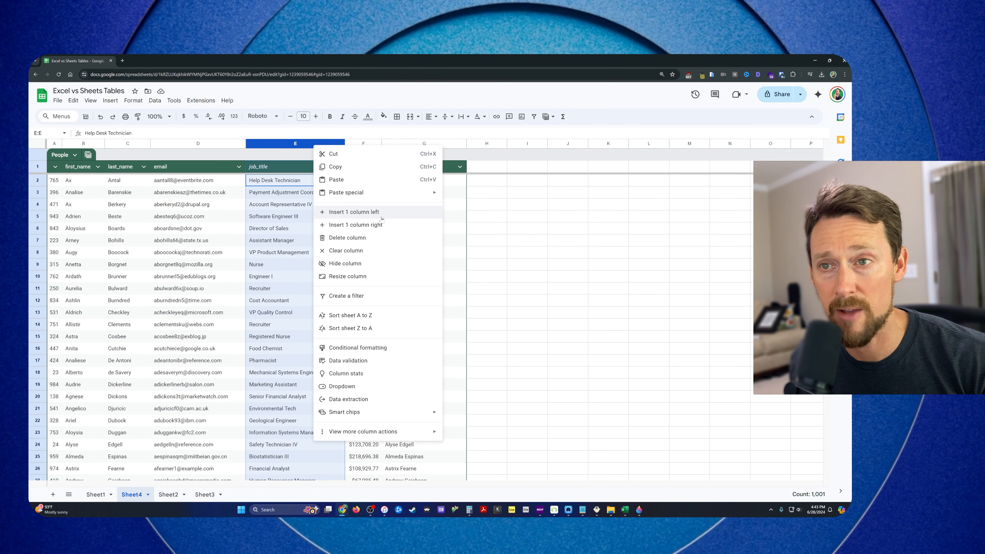
click(392, 225)
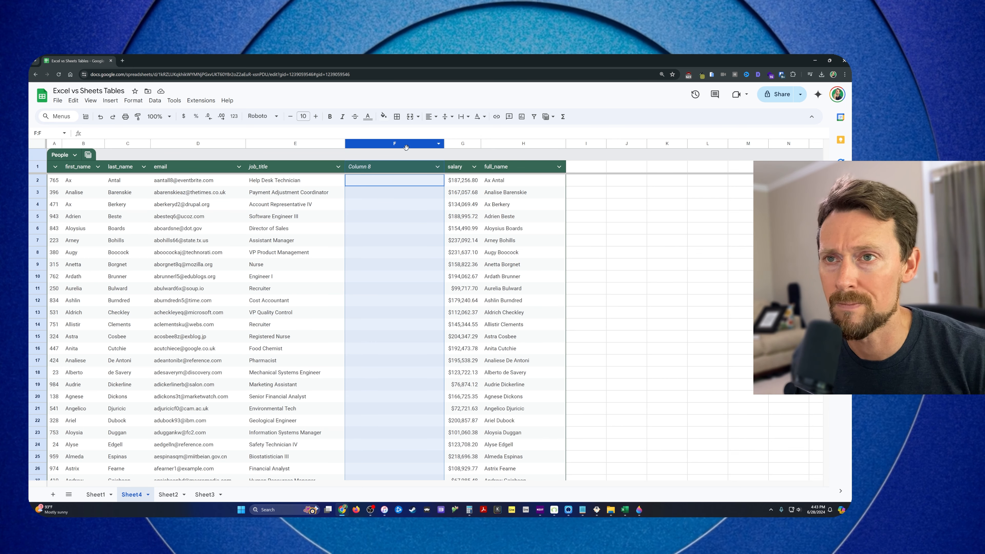
click(33, 373)
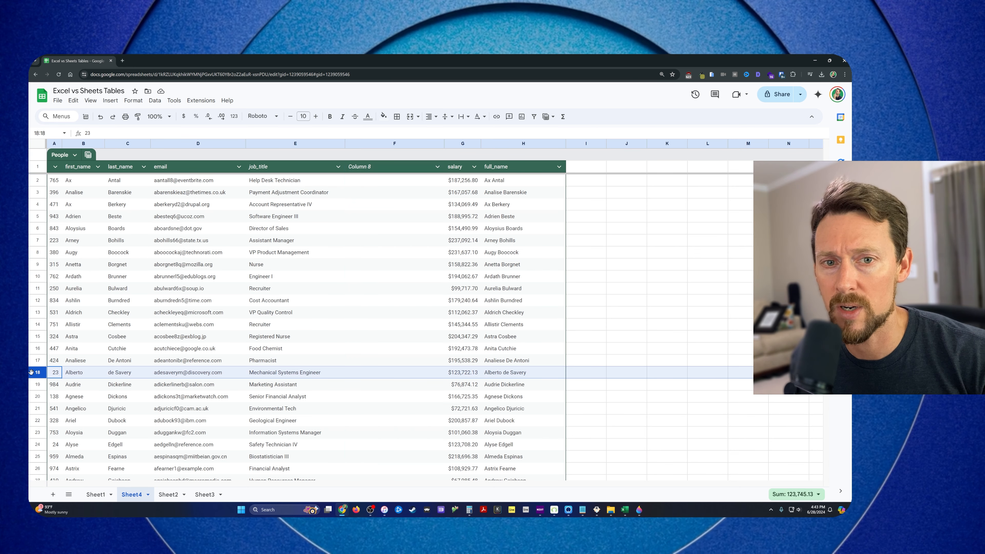
right_click(33, 373)
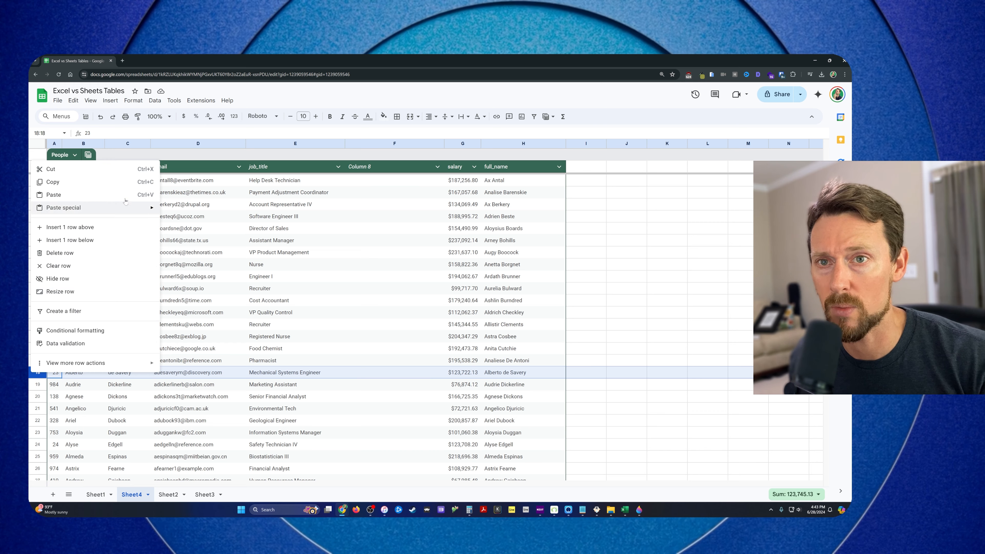
click(412, 240)
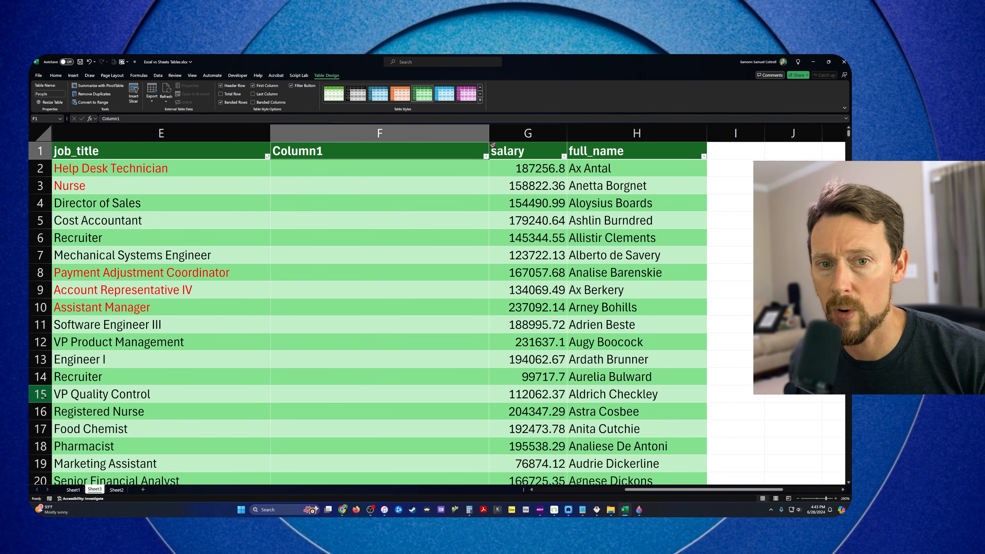
Step: Back in Excel, insert a blank row above row 15 of the People table
right_click(49, 396)
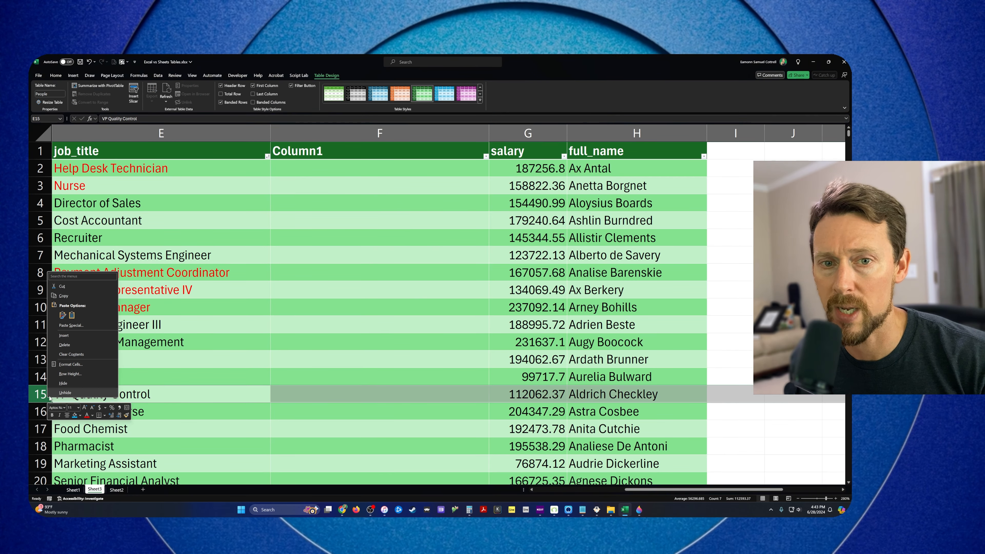
click(64, 335)
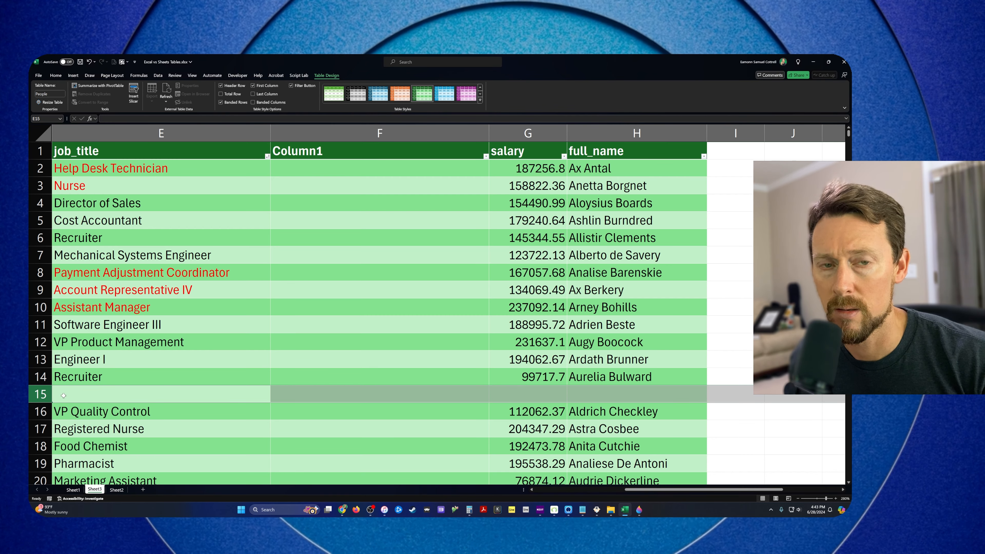
right_click(41, 397)
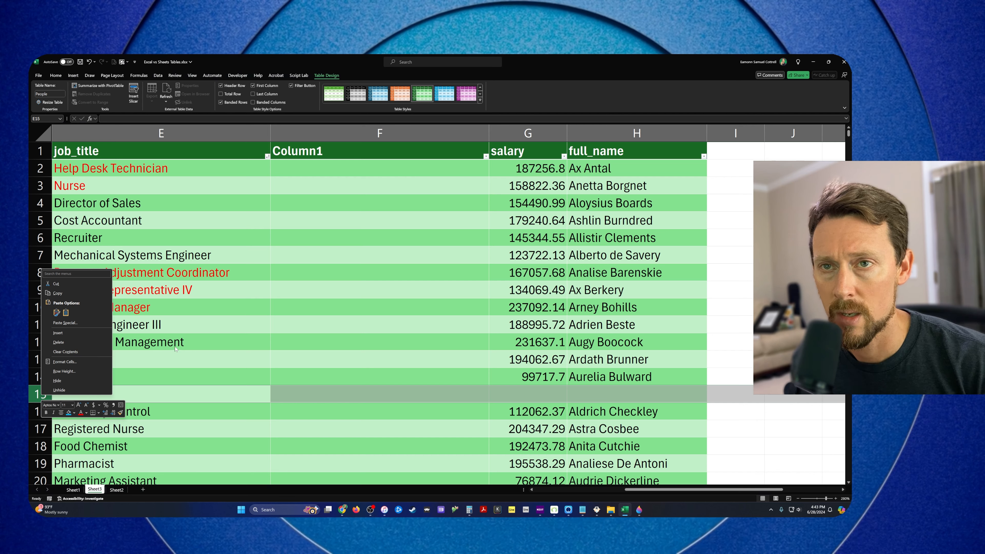
key(Escape)
Step: Delete the empty column before salary and the blank row 15 from the Excel table
click(373, 133)
right_click(369, 134)
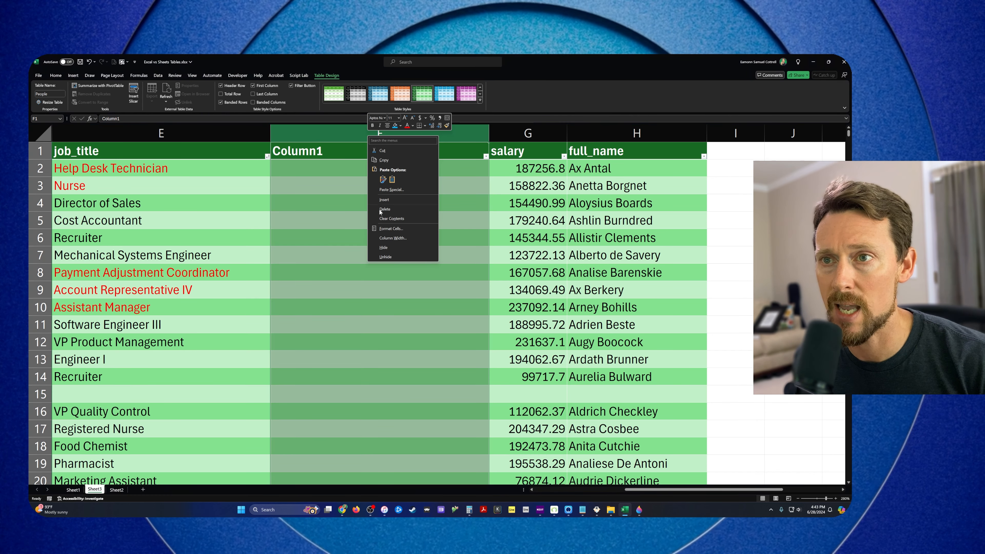
click(384, 209)
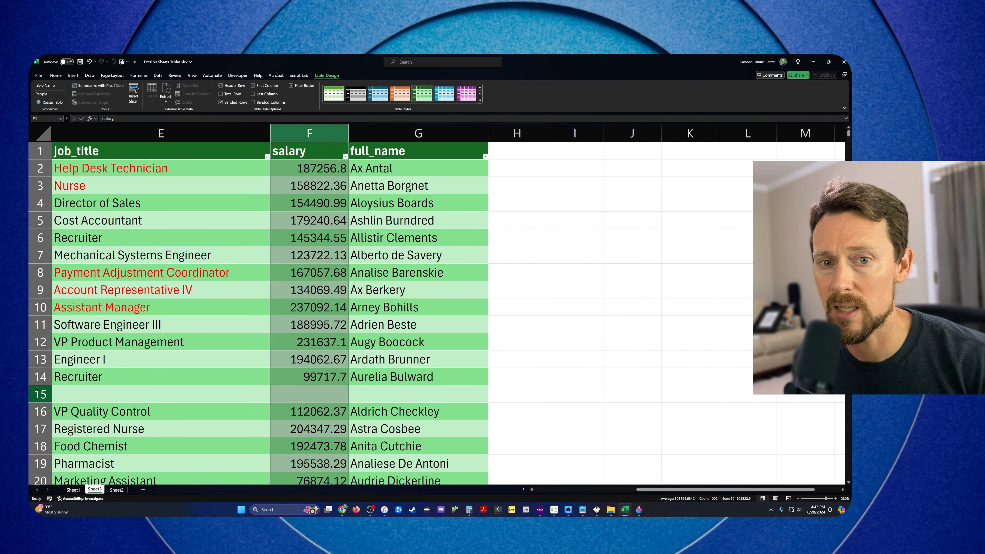
click(42, 393)
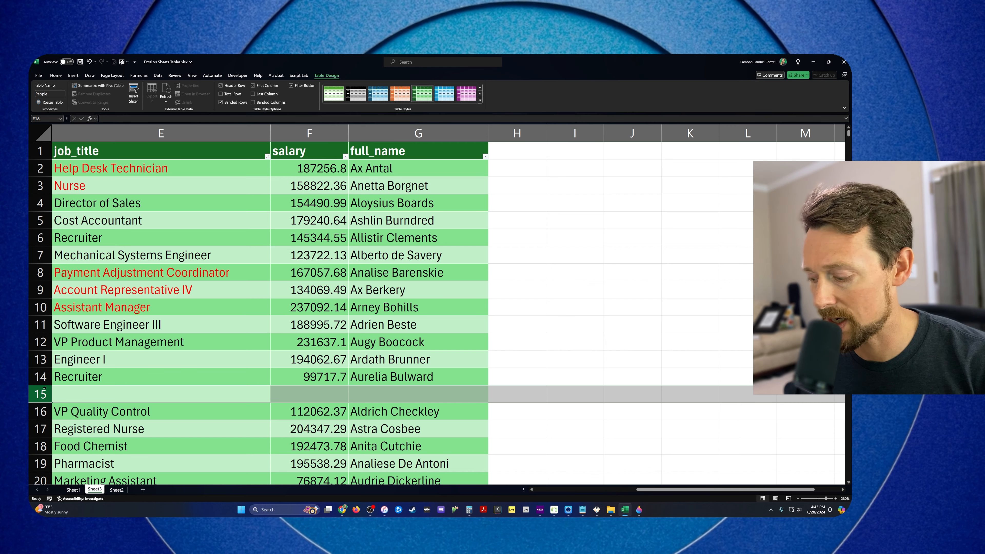
key(ctrl+minus)
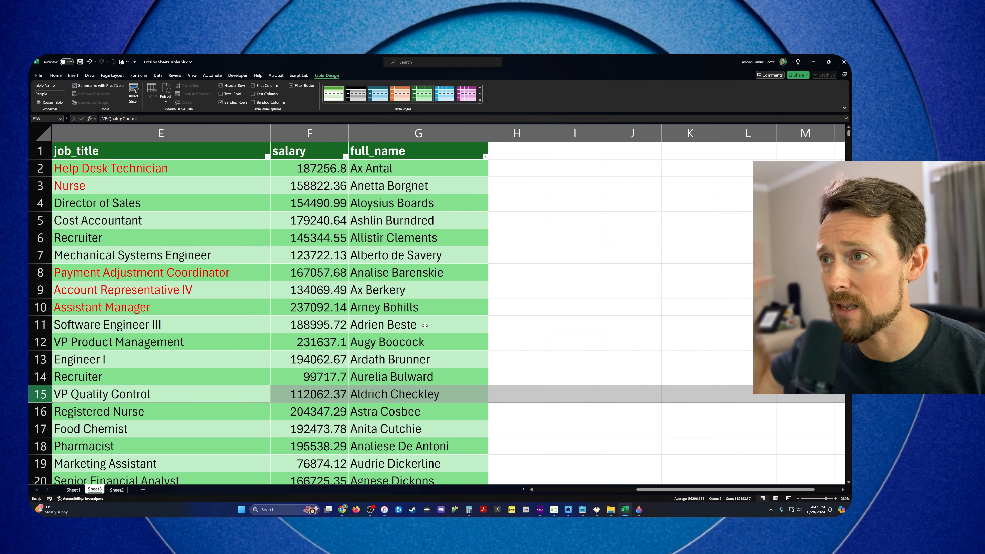
Step: Switch to Google Sheets and delete the empty column between job_title and salary
key(alt+Tab)
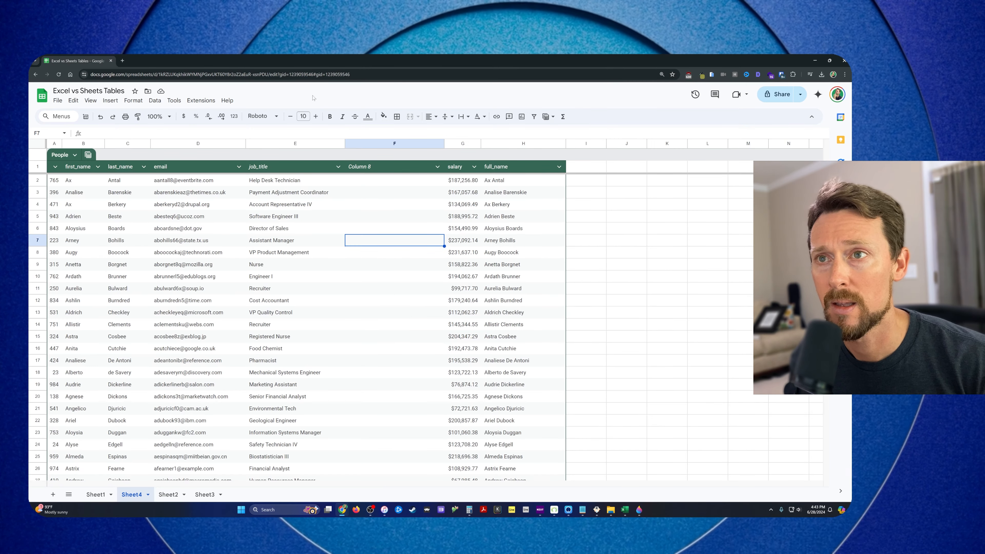
click(384, 143)
right_click(385, 144)
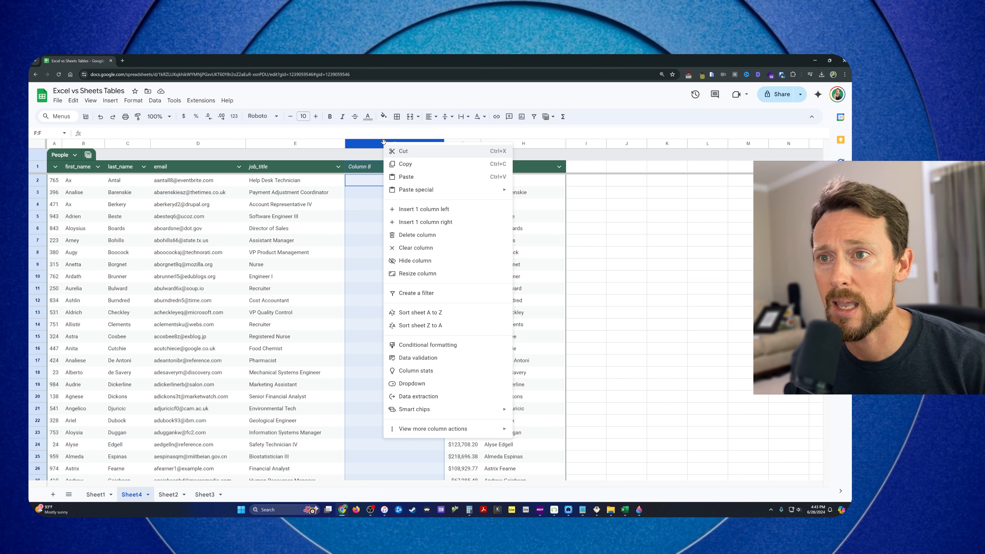
click(441, 237)
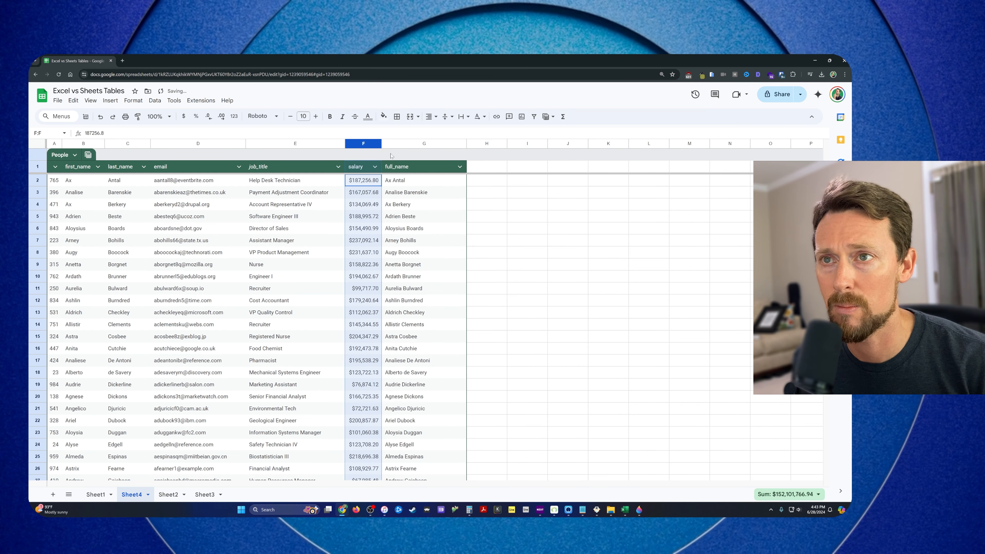
key(ctrl+minus)
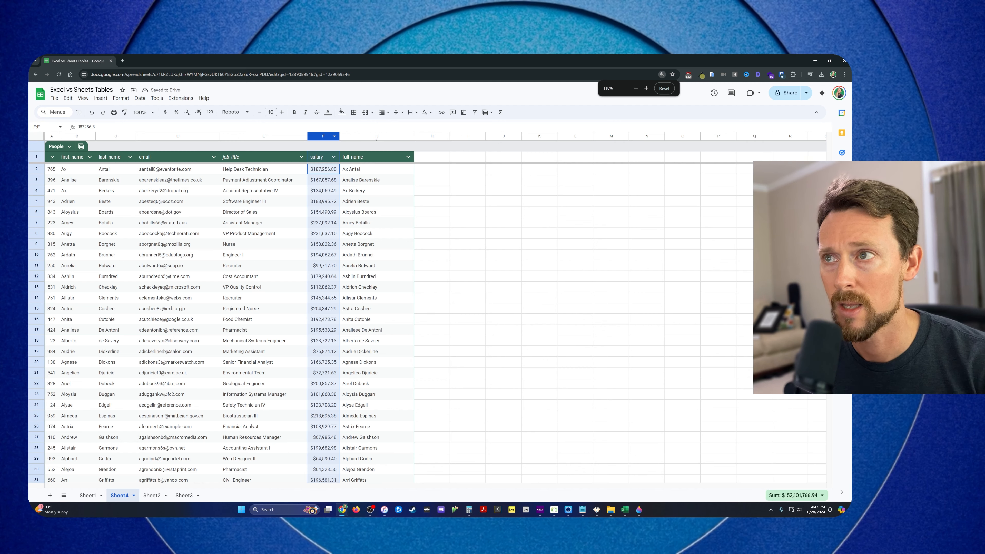
click(656, 87)
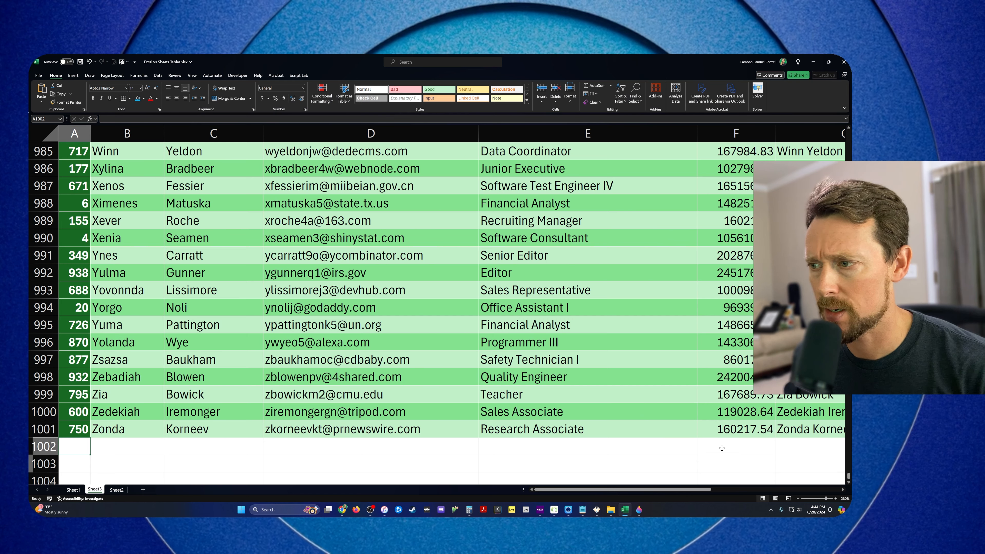
Step: In Excel, enter a SUM formula in F1002 that totals the salary column's data without its header
click(722, 449)
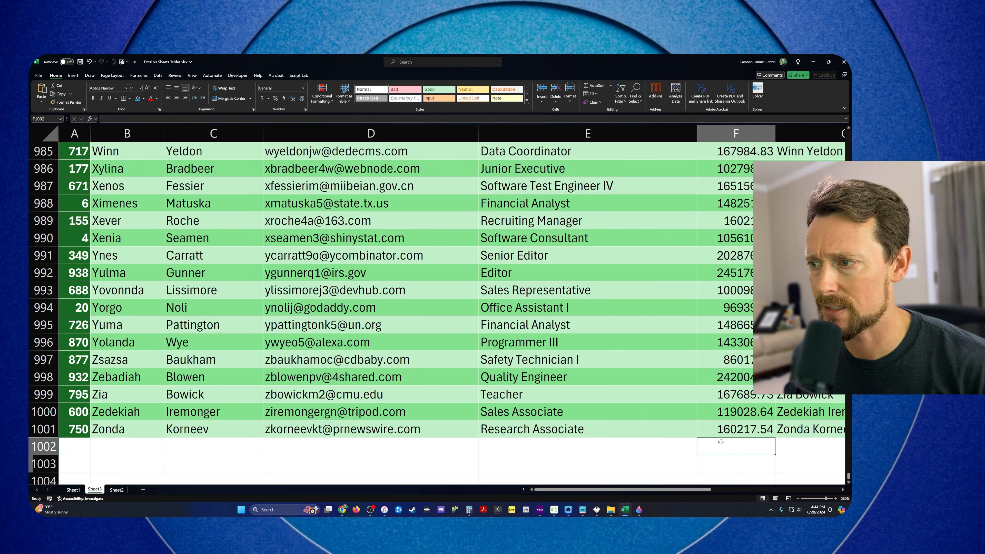
text(=SUM()
key(Up)
key(ctrl+shift+Up)
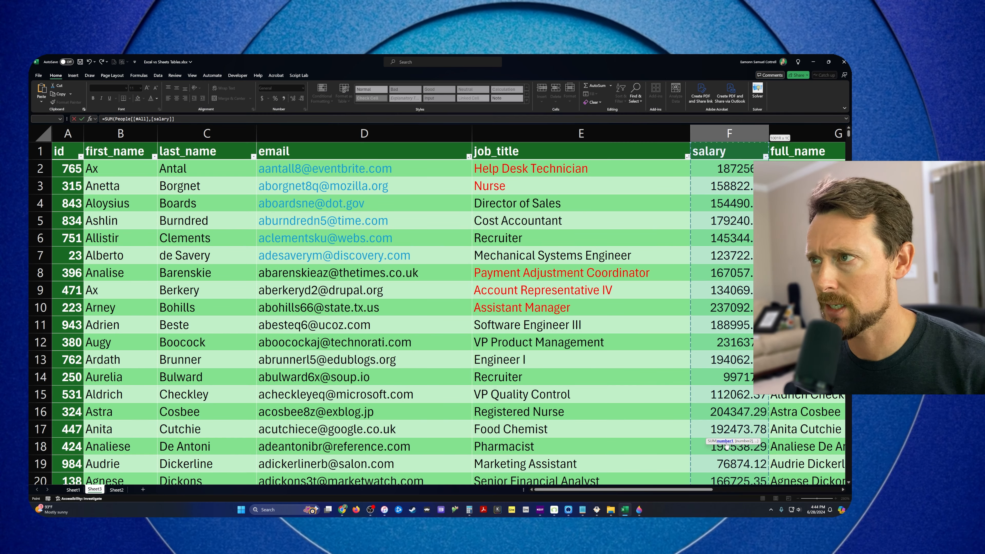
key(shift+Down)
key(Return)
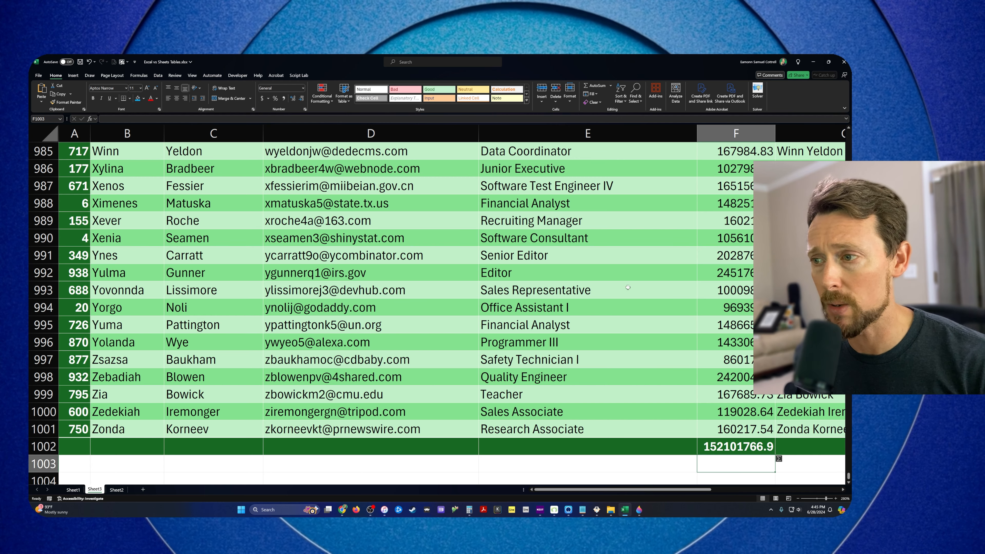
Step: Undo the salary SUM entry and clear cell F1002 below the table
scroll(658, 347, down, 1)
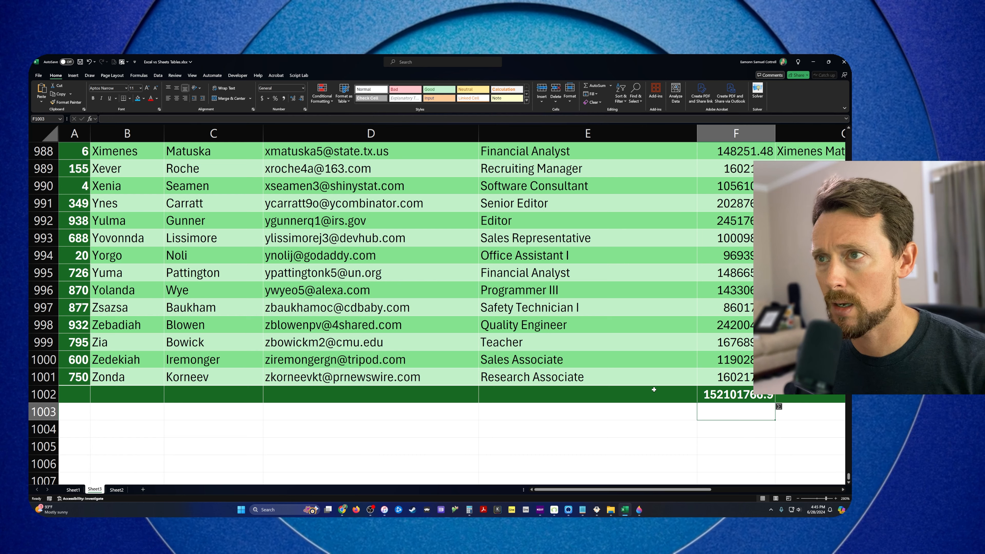
key(ctrl+z)
key(Delete)
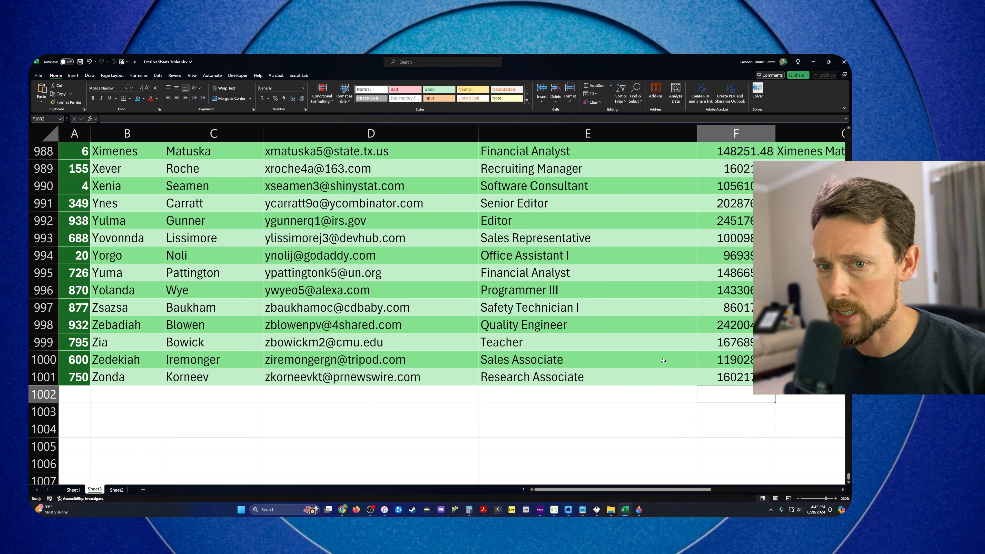
Step: Turn on the Total Row for the People table and inspect the total formula under full_name
click(295, 221)
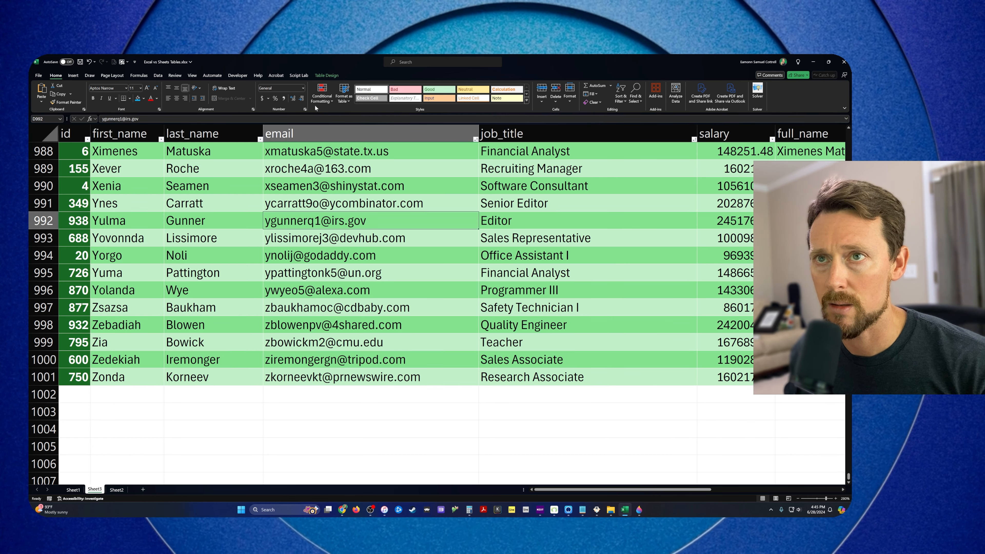
click(325, 76)
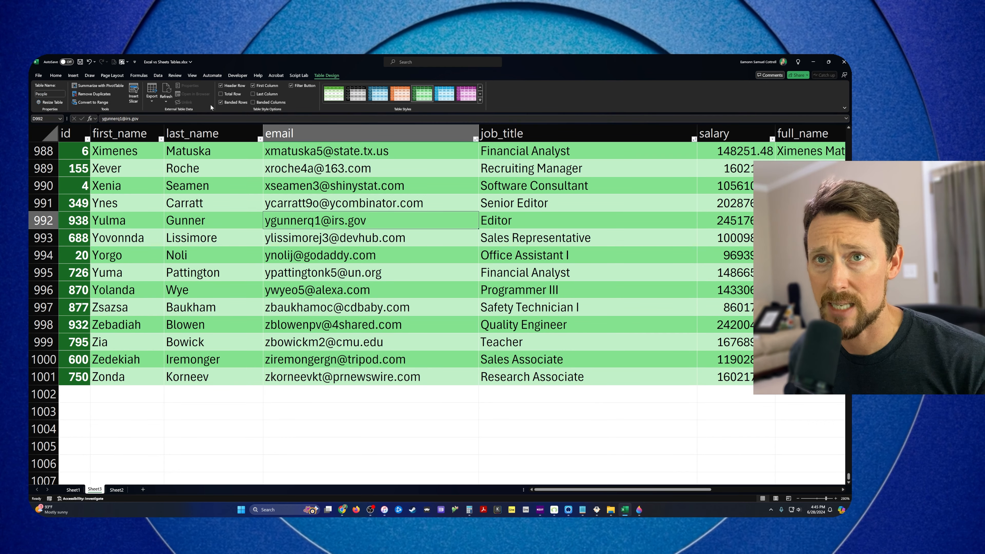
click(221, 96)
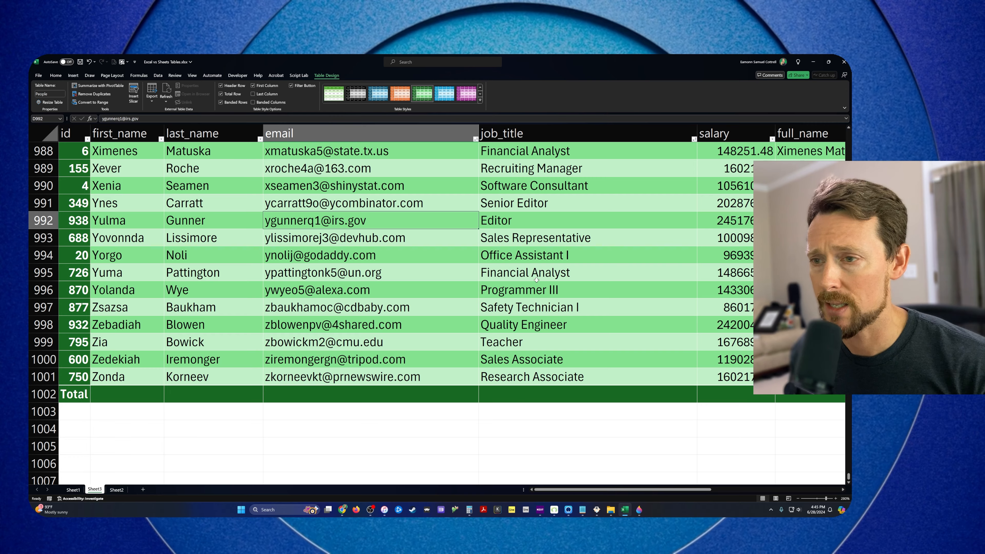
scroll(537, 279, right, 3)
scroll(537, 279, down, 1)
scroll(535, 279, right, 3)
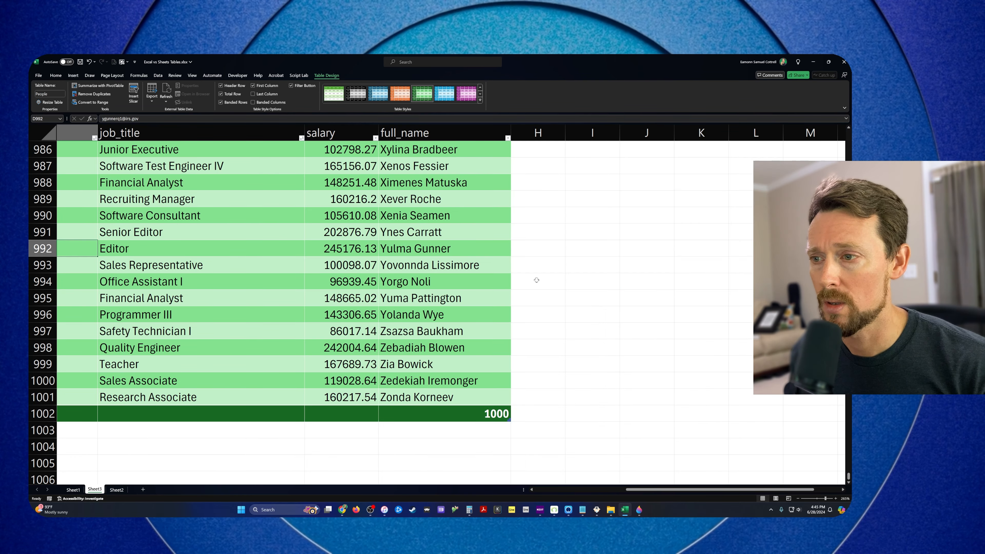
scroll(543, 260, up, 5)
scroll(522, 250, down, 10)
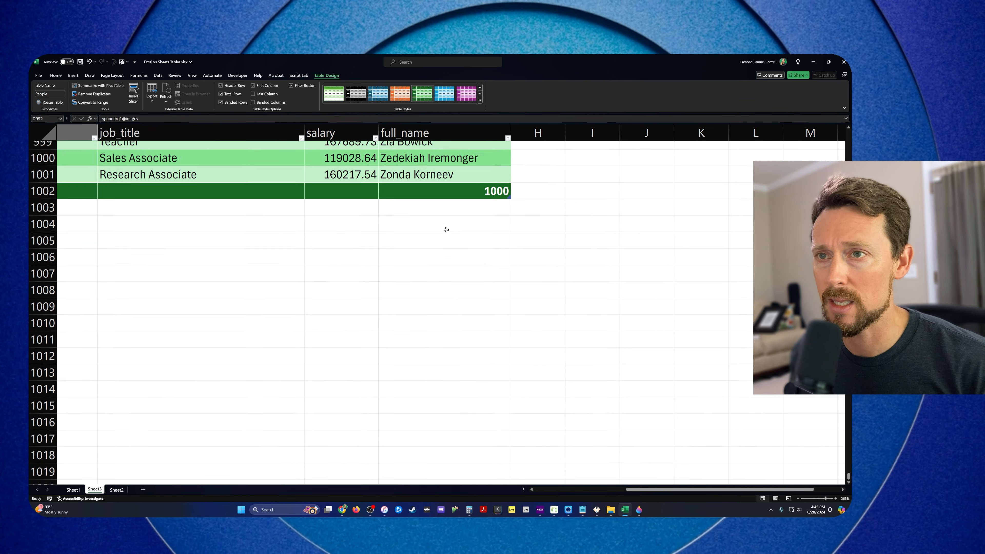
scroll(447, 227, up, 5)
click(491, 414)
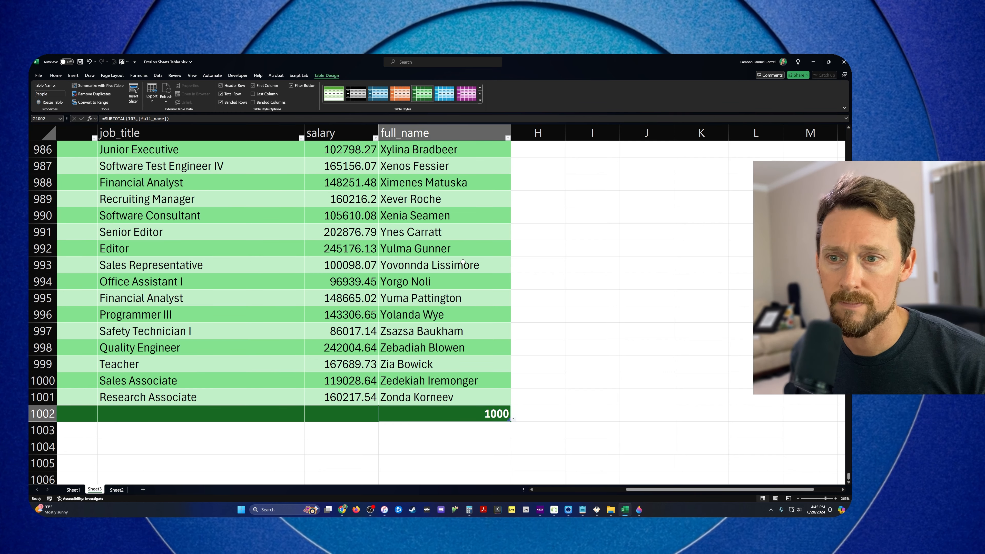
Step: Delete the full_name column from the Excel table
right_click(471, 134)
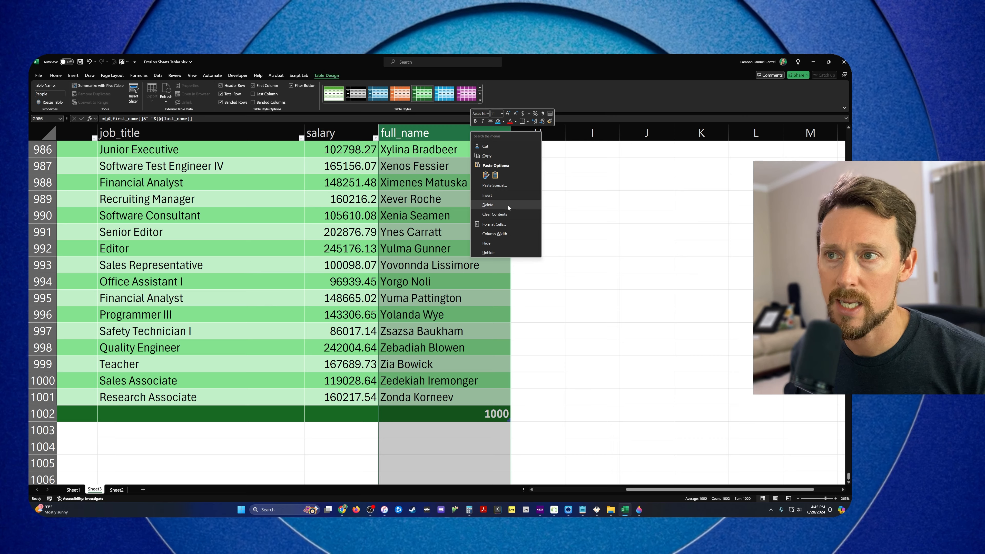
click(488, 205)
click(409, 209)
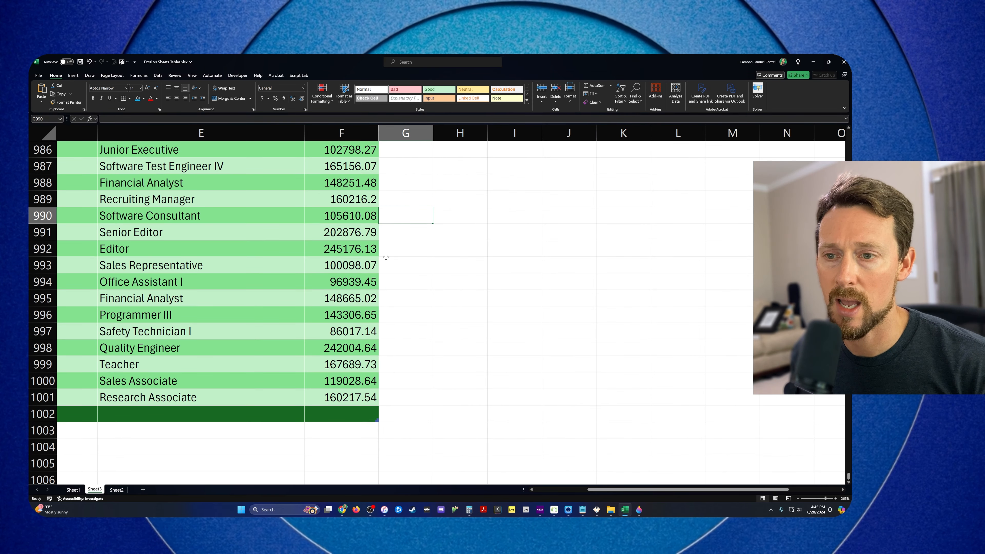
Step: Undo the last change and turn on the Total Row again for the table ending in the salary column
key(ctrl+z)
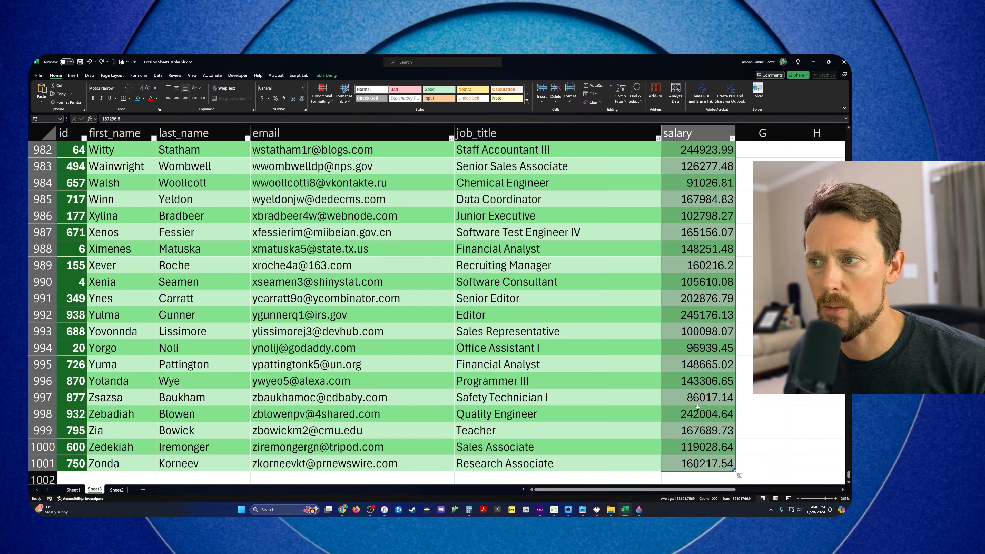
click(327, 75)
click(231, 94)
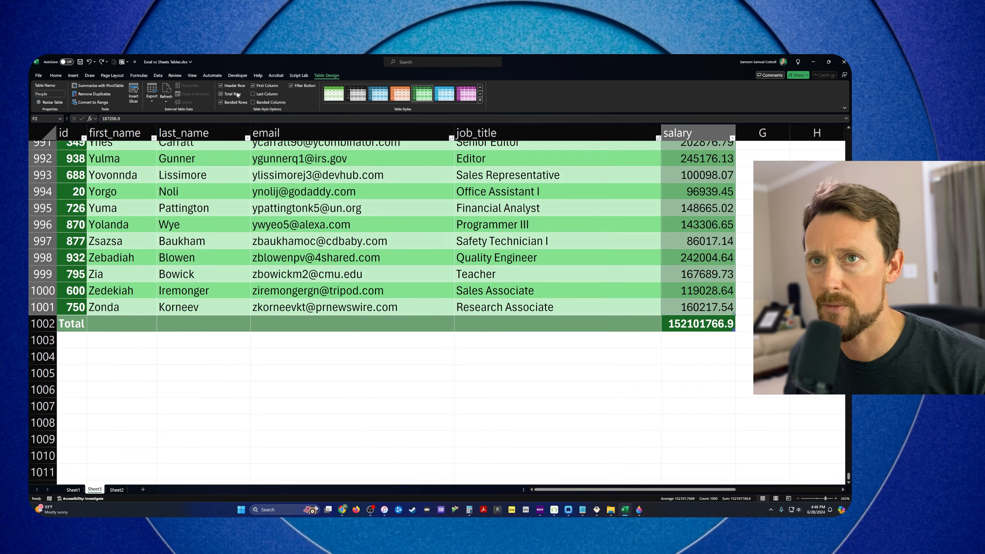
Step: Inspect the SUBTOTAL formula behind the salary total in the Excel table's Total row
click(75, 315)
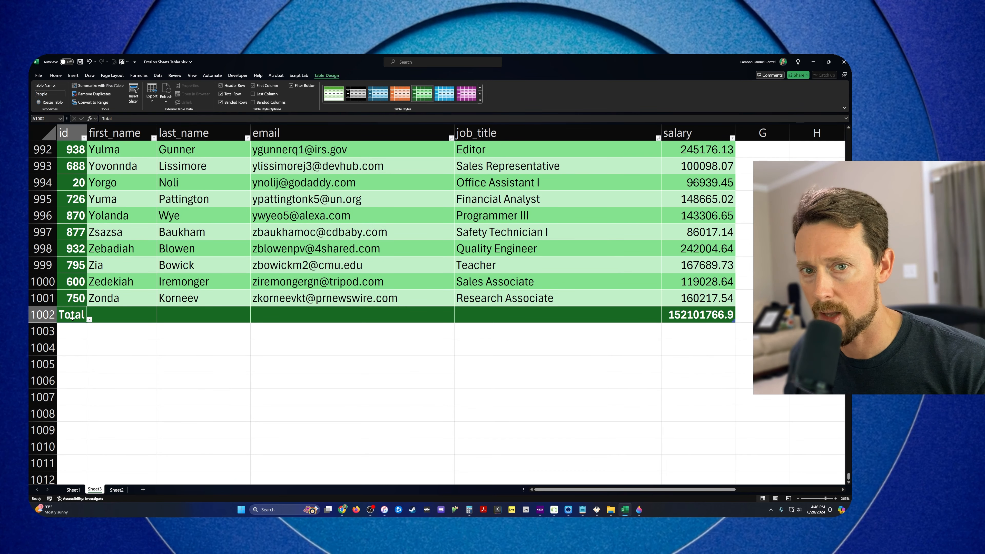
click(708, 315)
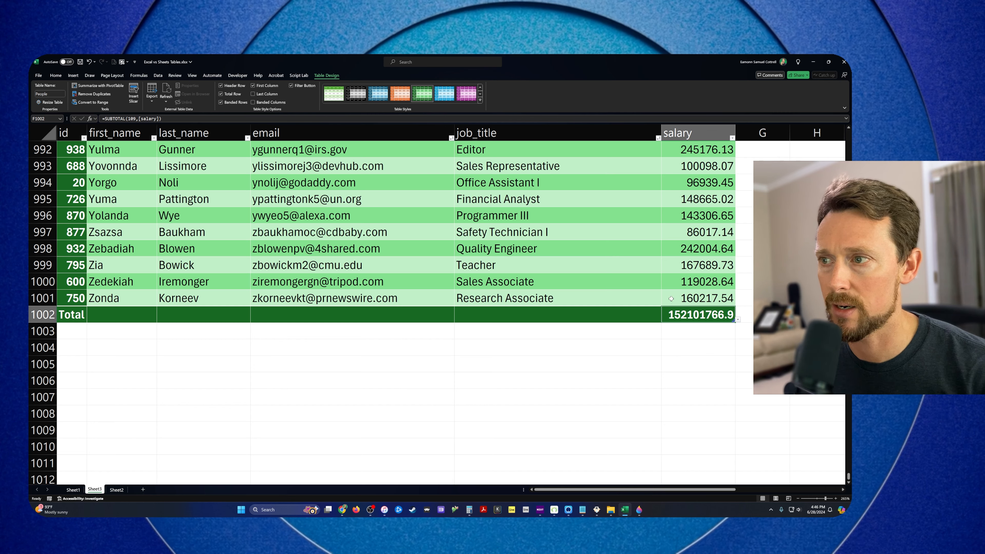
double_click(704, 315)
drag(669, 315, 798, 314)
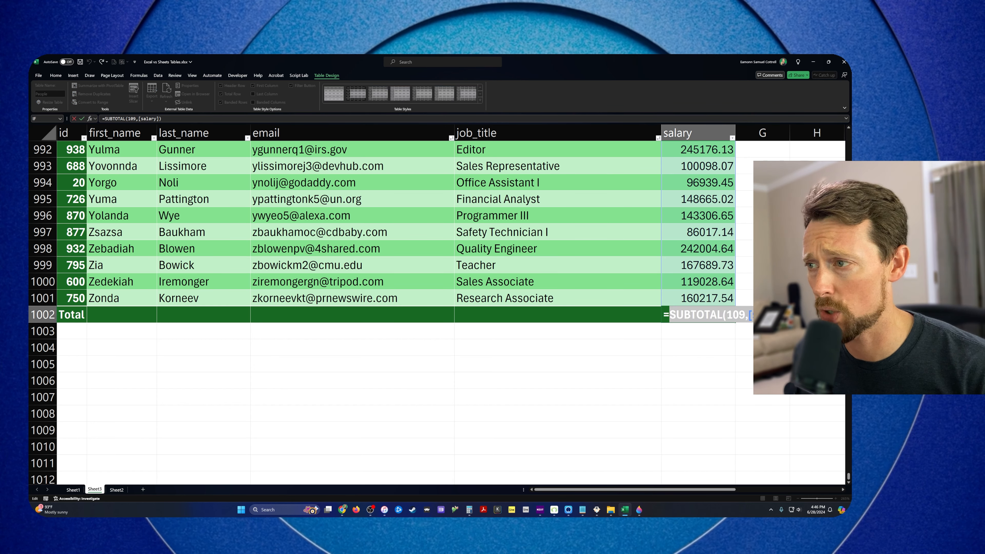
key(Return)
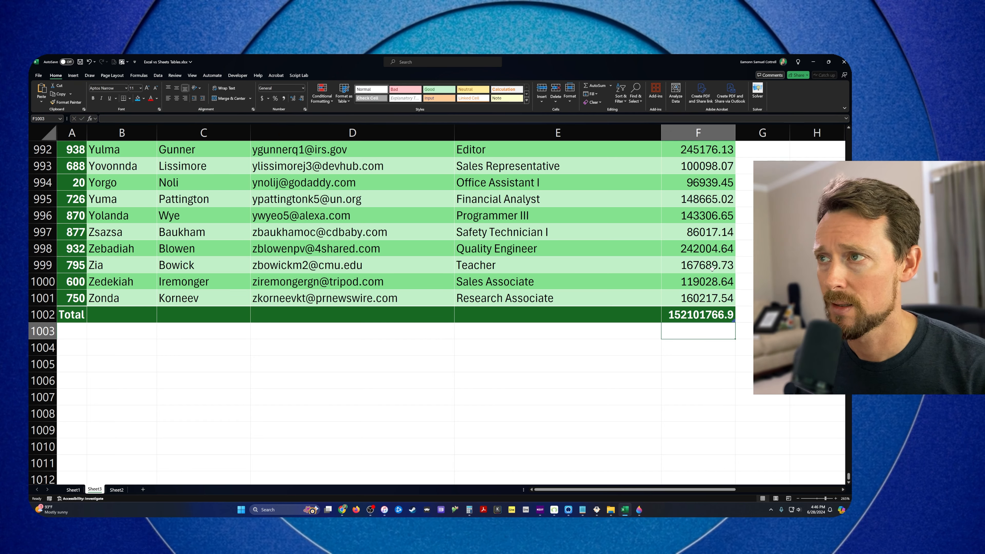
Step: Switch to Google Sheets and add 1 row below the last record of the People table on Sheet4
key(alt+Tab)
click(392, 253)
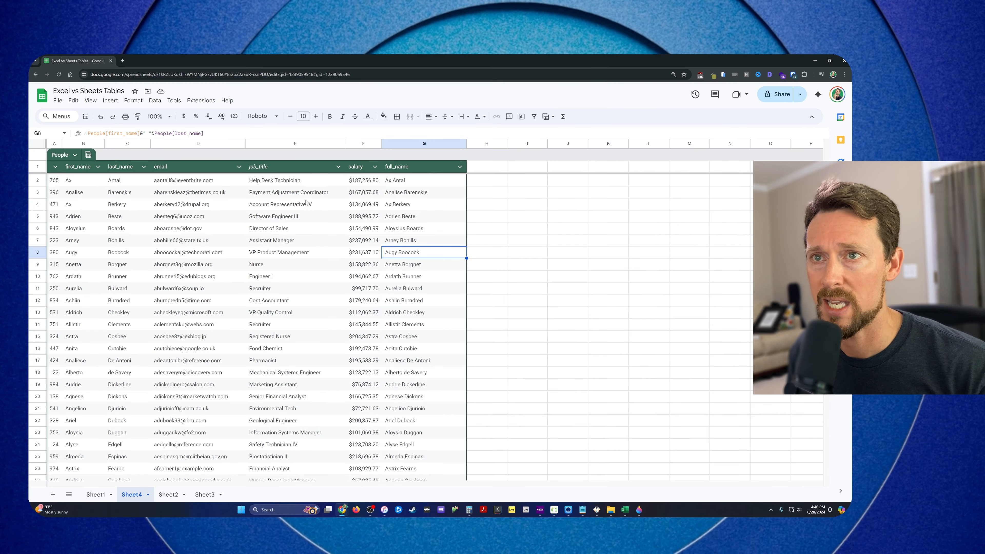
key(ctrl+Left)
key(ctrl+Down)
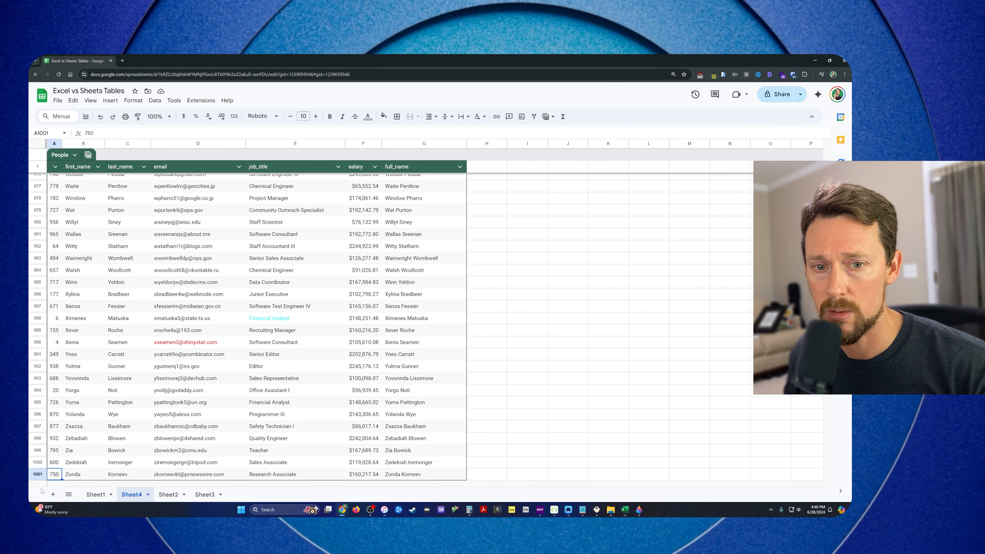
scroll(72, 468, down, 2)
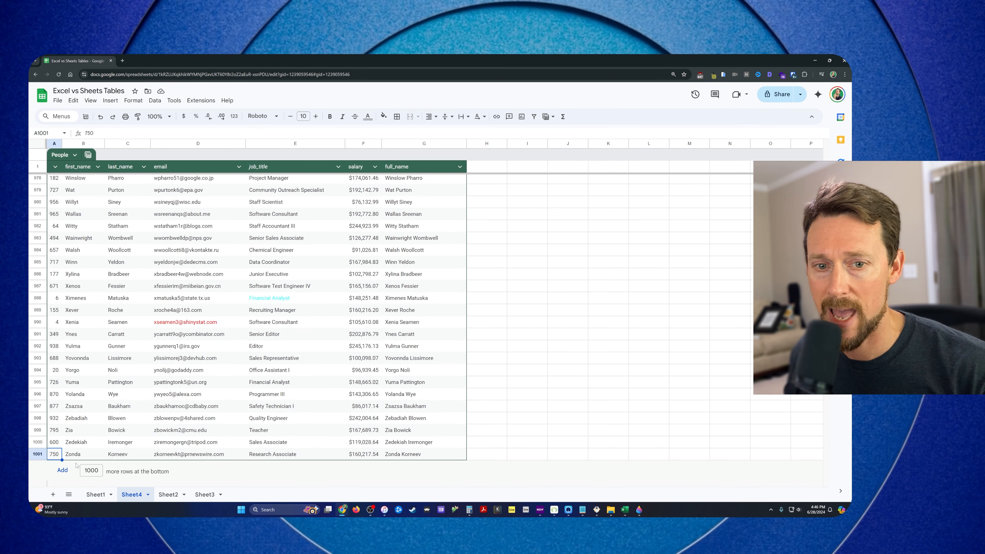
double_click(91, 470)
text(1)
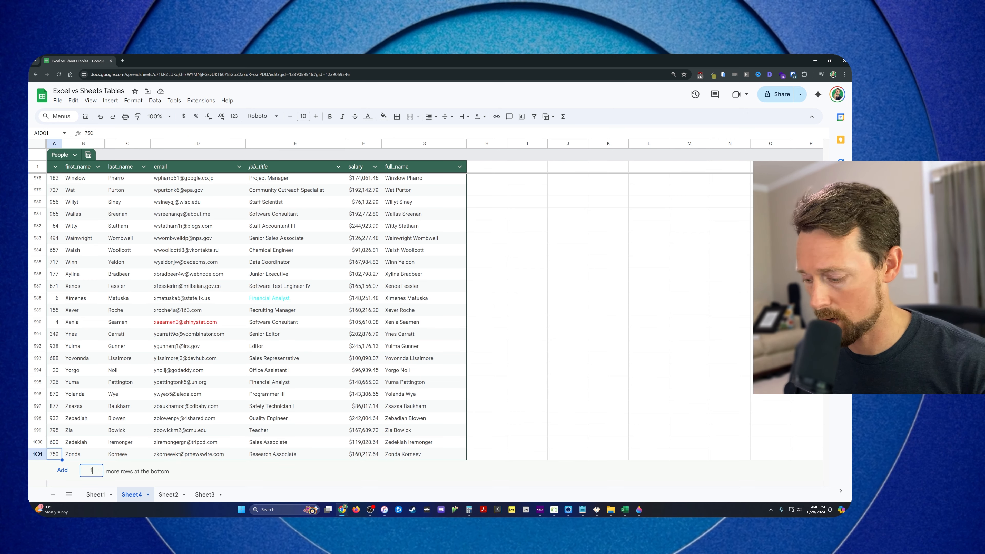
key(Return)
Step: Label the new bottom row Total in cell A1002
click(56, 454)
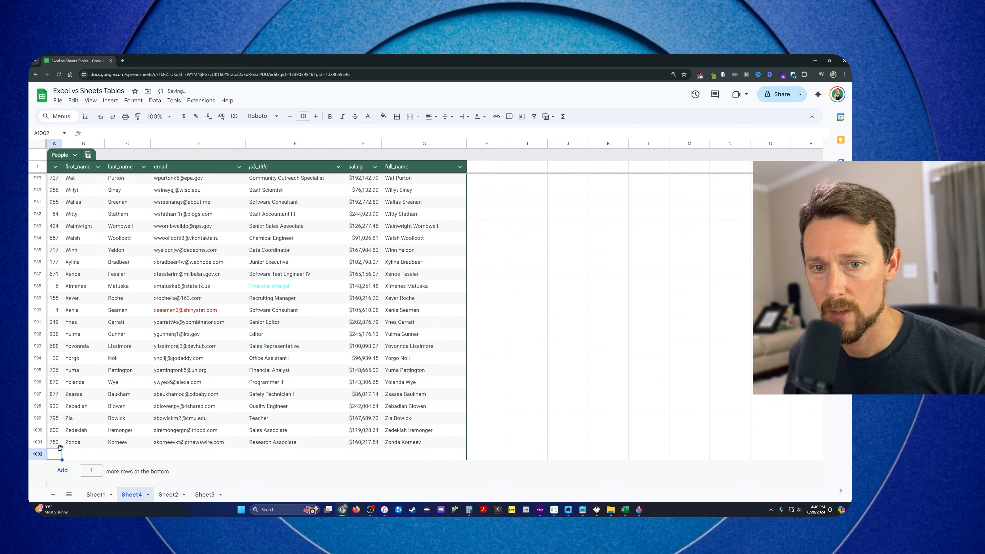
text(Total)
key(Tab)
Step: Enter =SUBTOTAL(9,People[salary]) in F1002 and leave the full_name cell G1002 empty
key(Tab)
key(Tab)
key(Tab)
key(Tab)
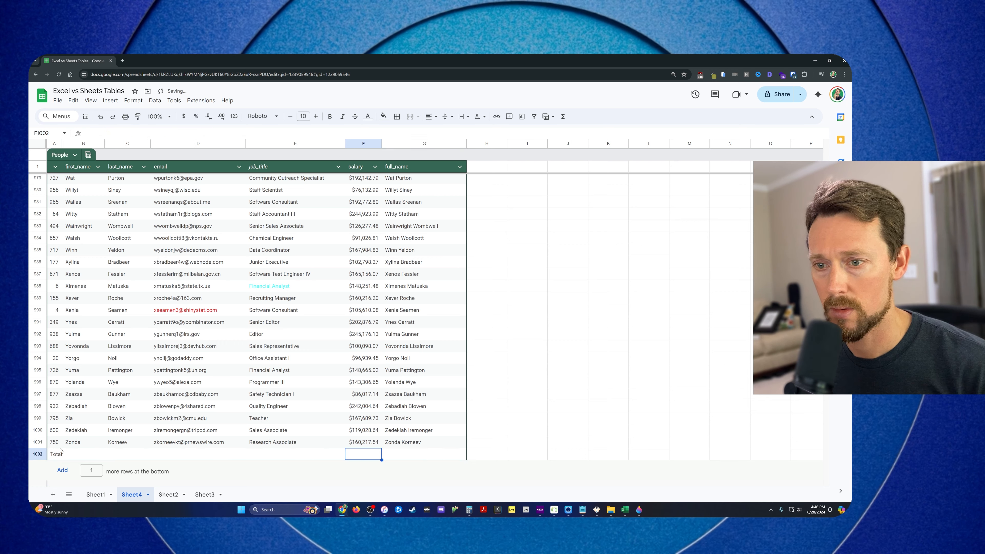
text(=SUB)
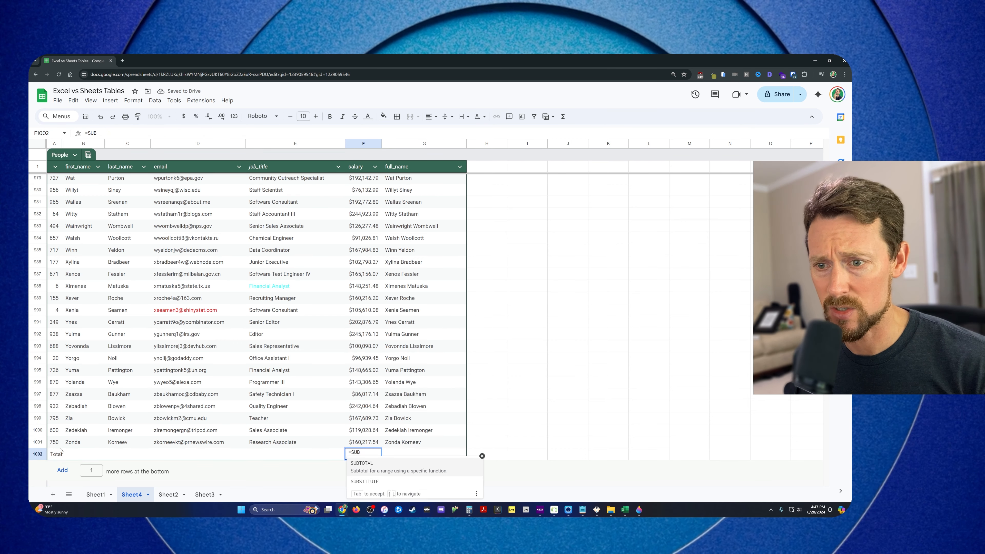
key(Tab)
text(9,)
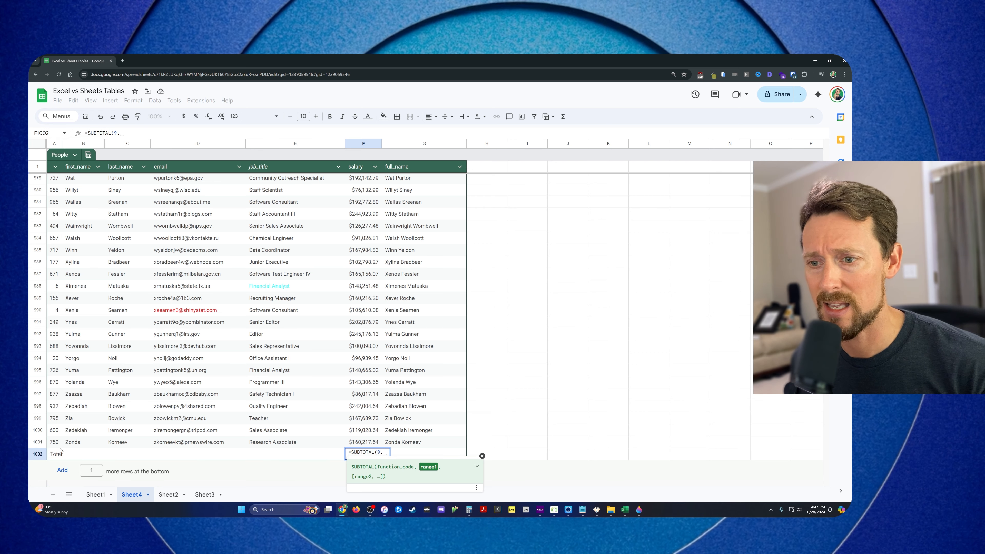
text(People)
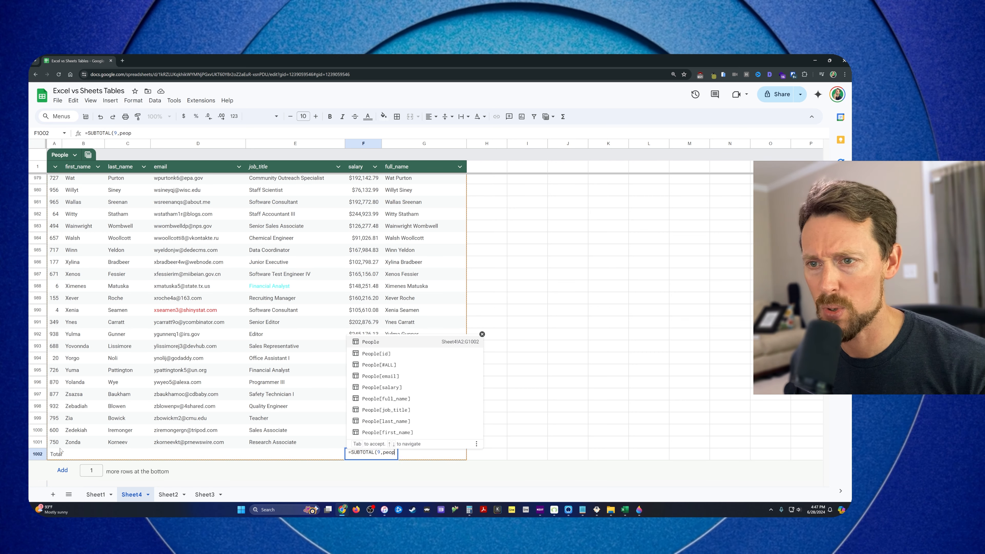
text([salary])
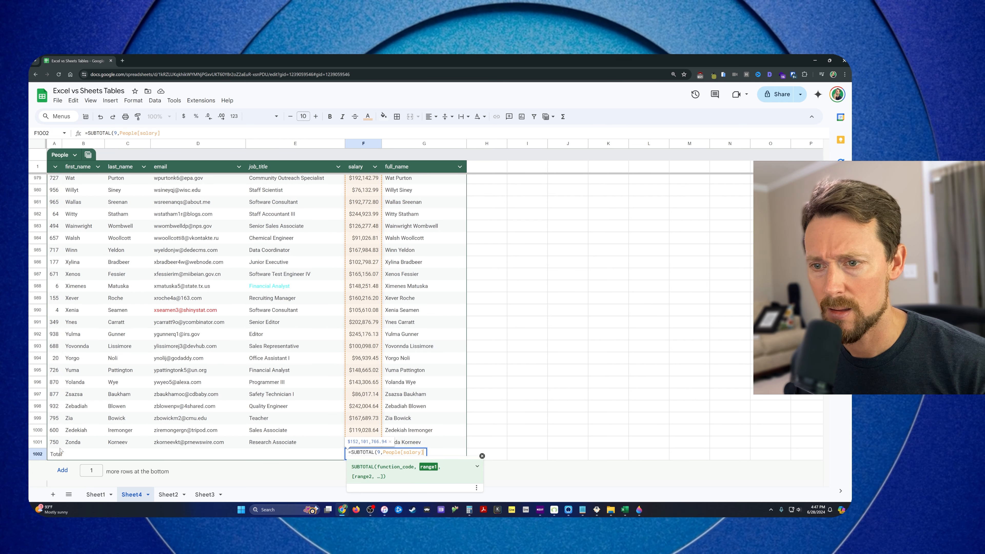
key(Return)
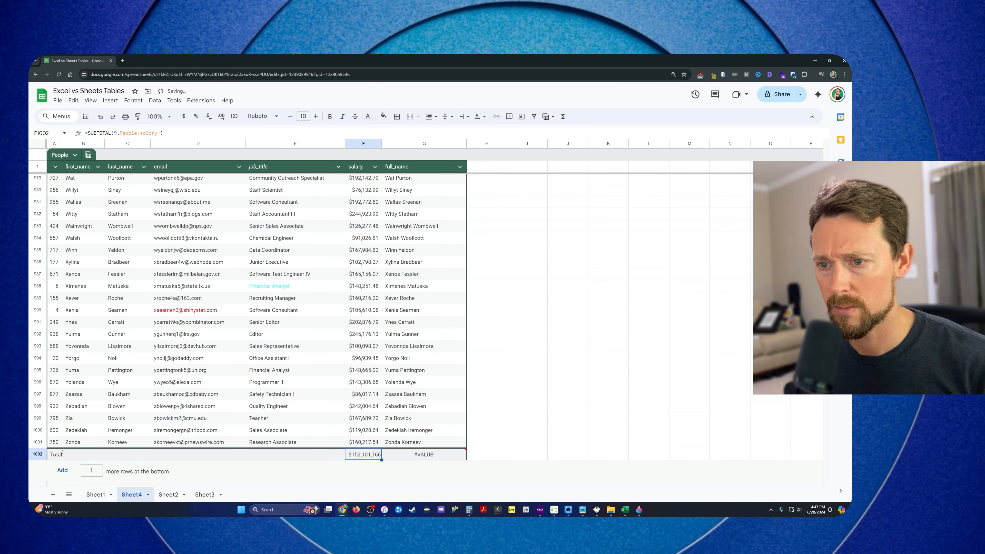
key(Right)
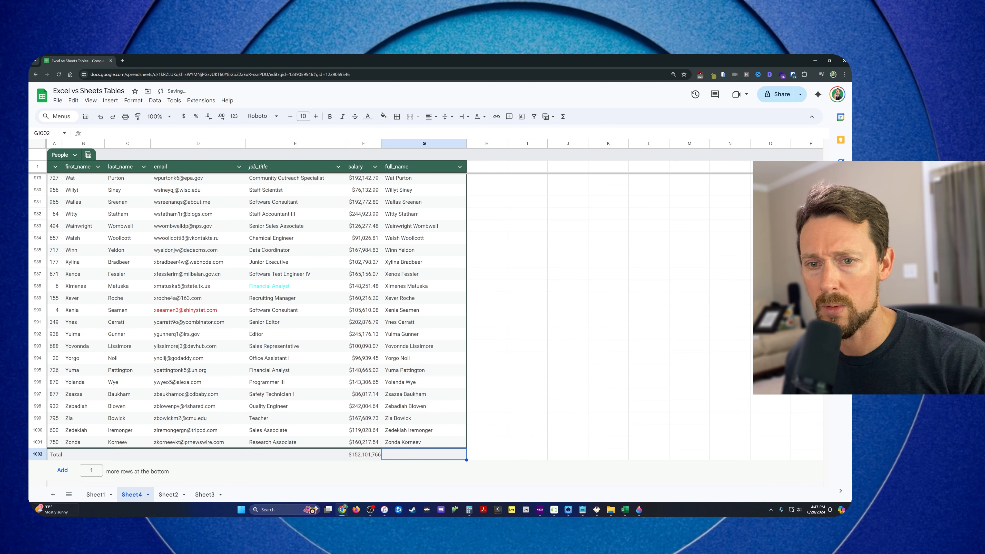
Step: Examine the last data row of the People table against the Total row beneath it
drag(55, 440, 450, 449)
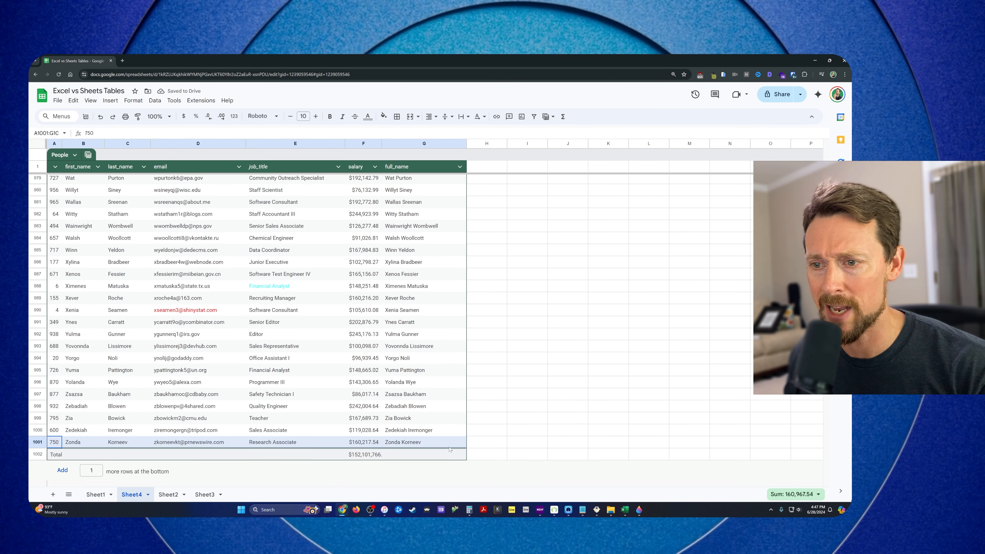
click(504, 422)
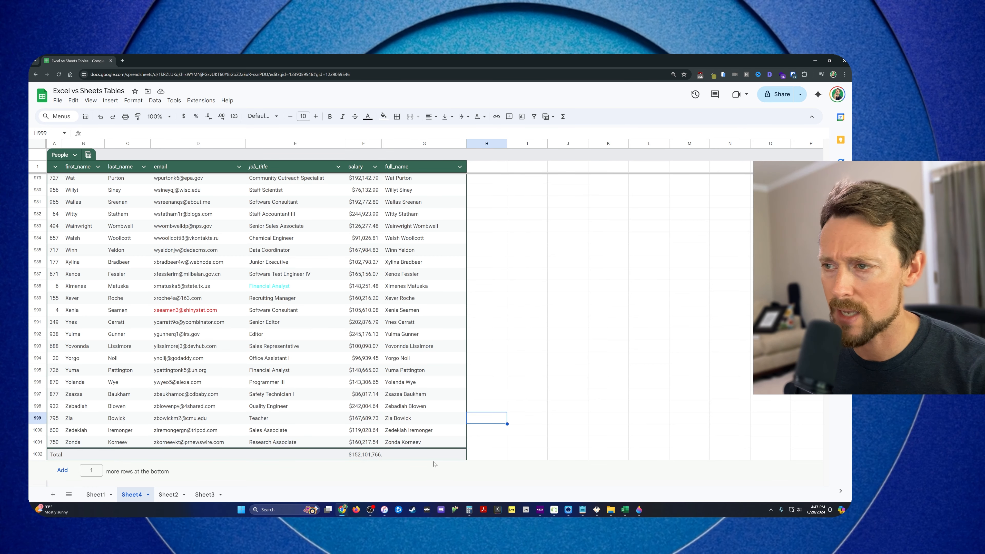
key(ctrl+i)
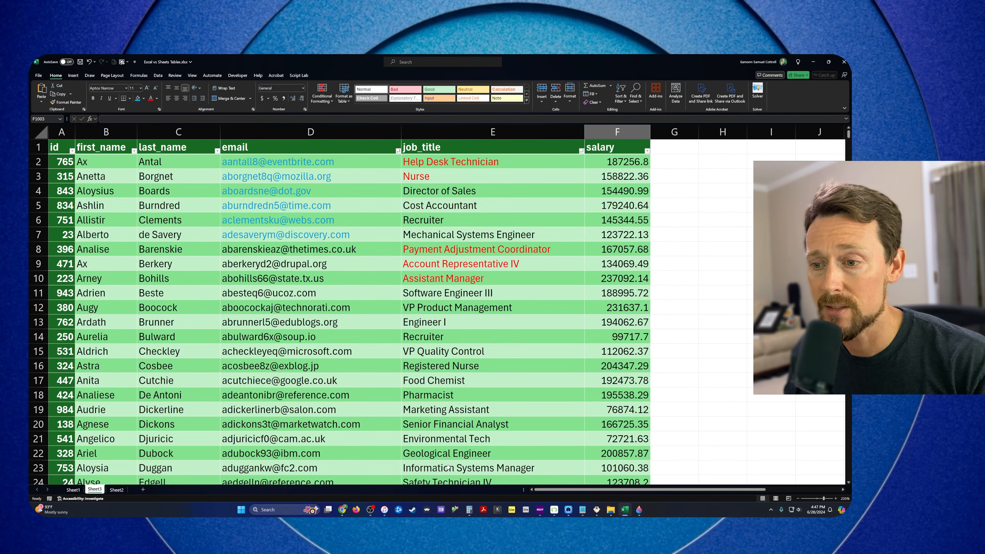
Step: Return to Google Sheets and copy D6:G19 of the People table to the empty area starting at K4
mouse_move(343, 511)
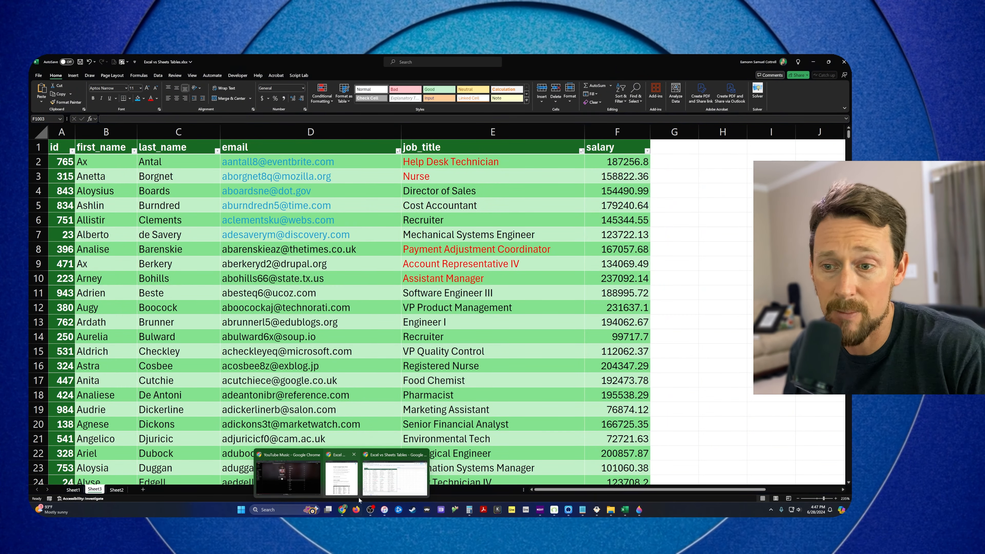
key(alt+Tab)
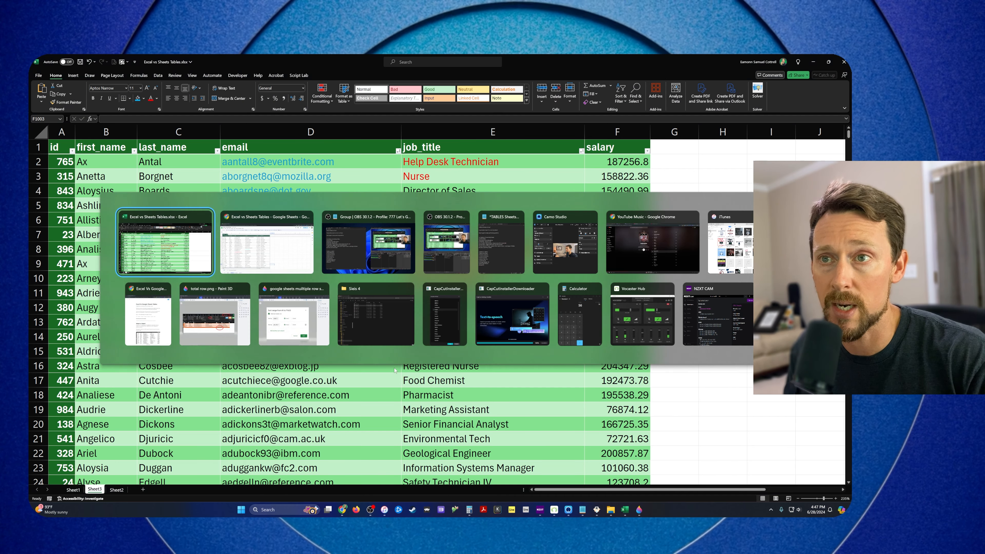
key(alt+Tab)
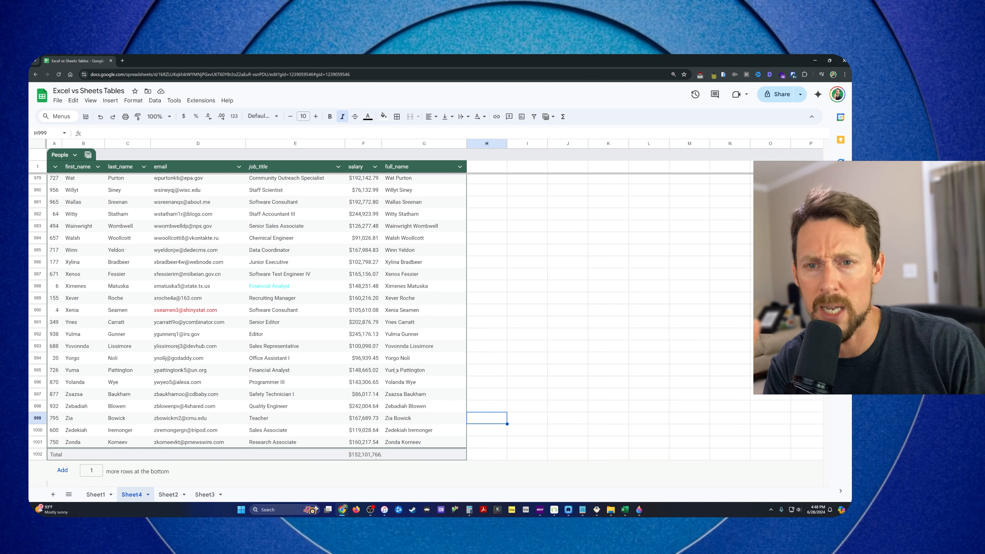
key(ctrl+Home)
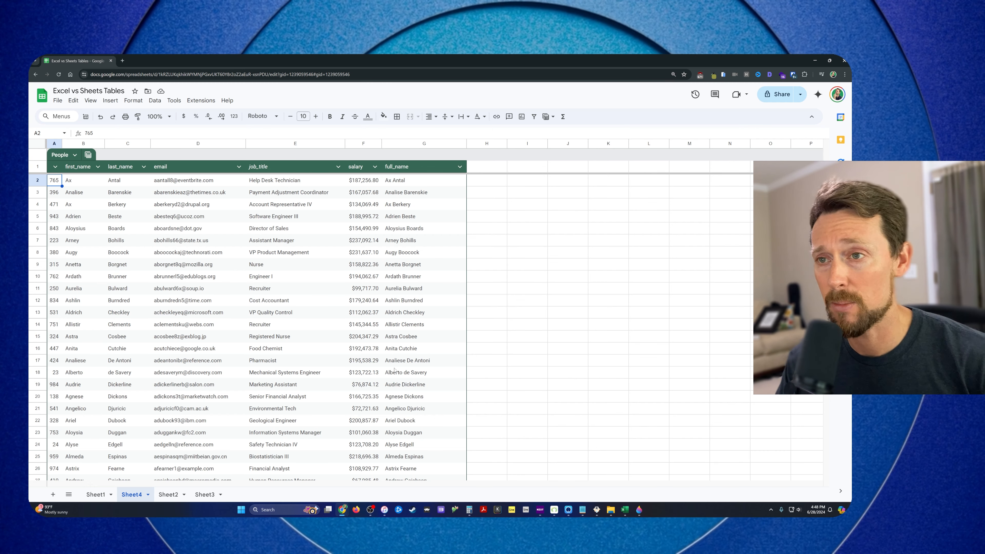
drag(193, 235, 424, 386)
key(ctrl+c)
click(608, 205)
key(ctrl+v)
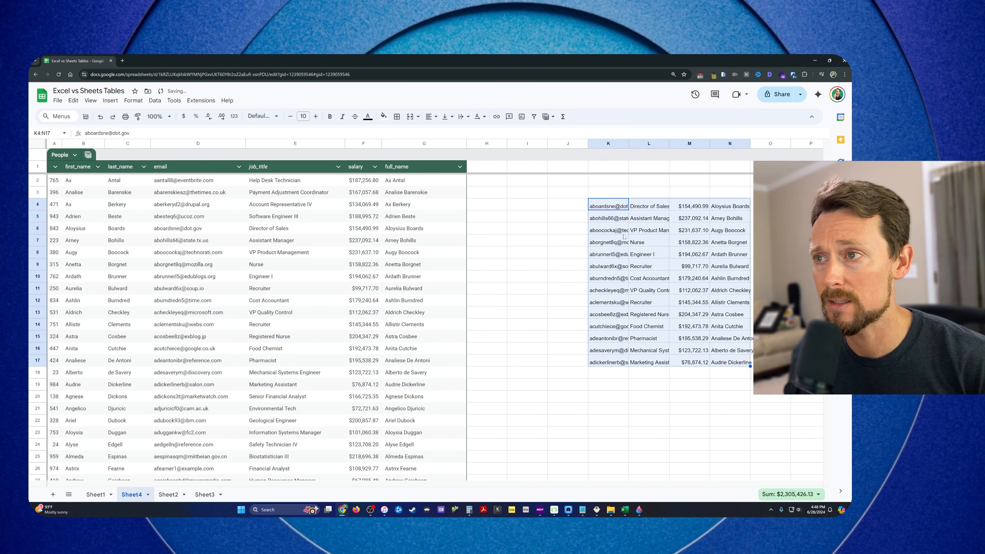
Step: Apply alternating colors with a header to the copied range K4:N17, keeping the default blue style
click(134, 100)
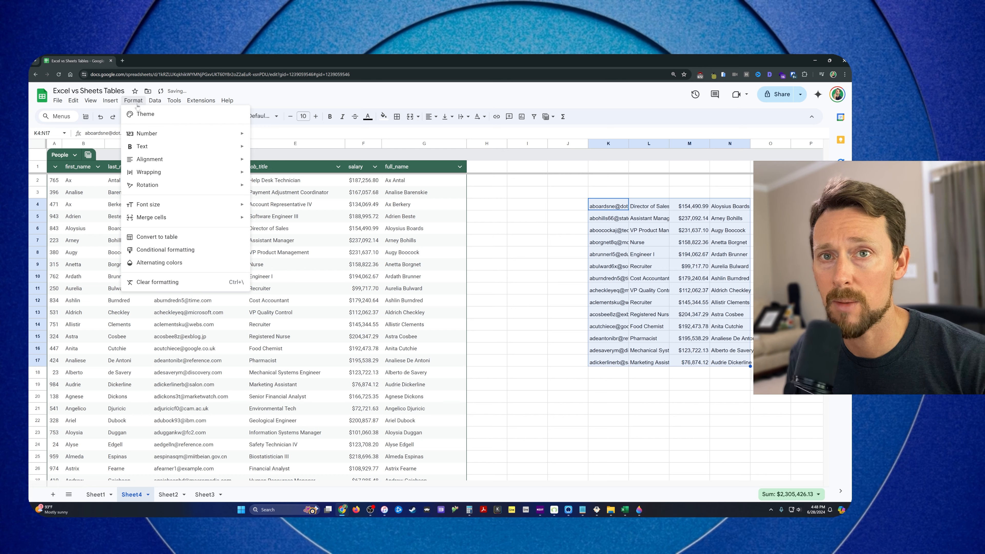
mouse_move(154, 100)
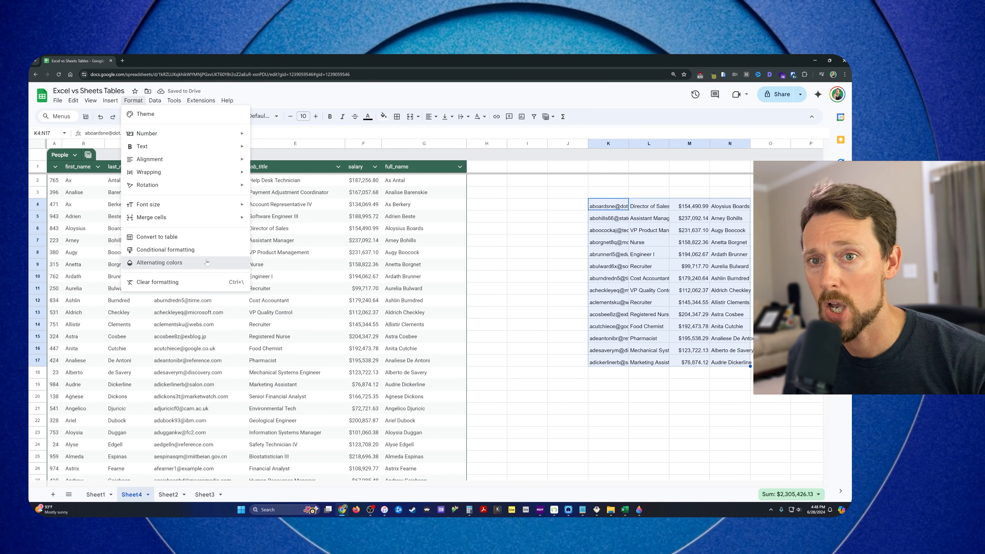
click(176, 252)
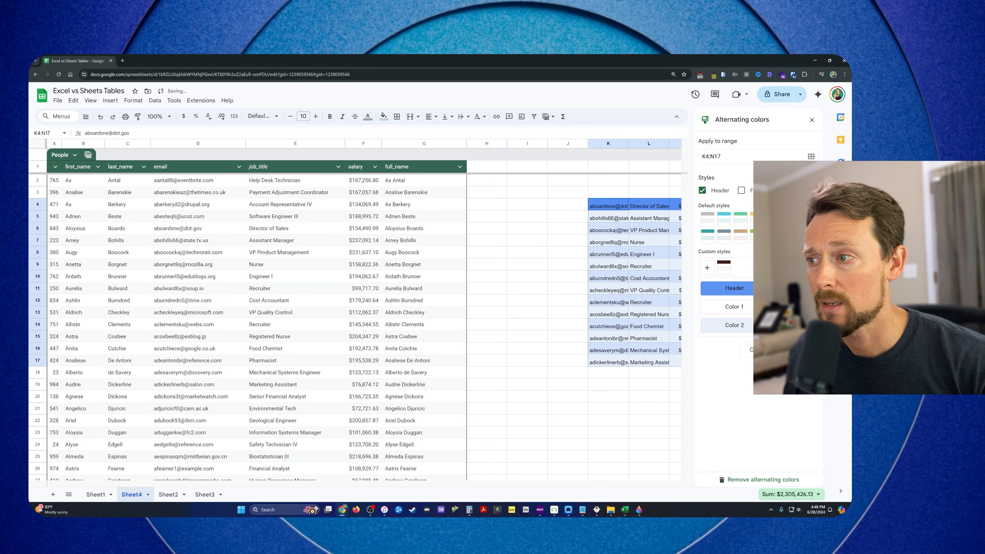
click(801, 350)
Step: Fit the widths of columns K to N to their contents
drag(609, 144, 729, 144)
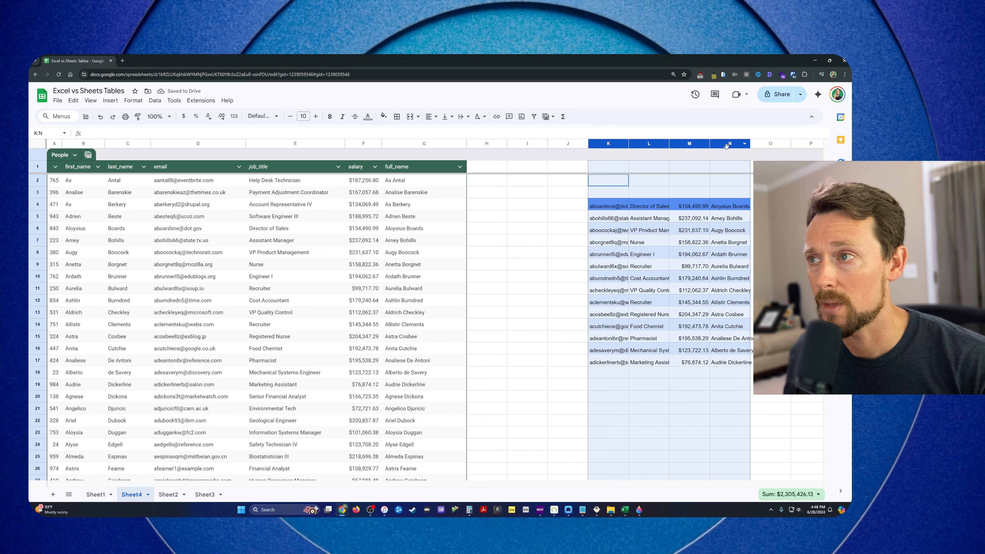
double_click(710, 144)
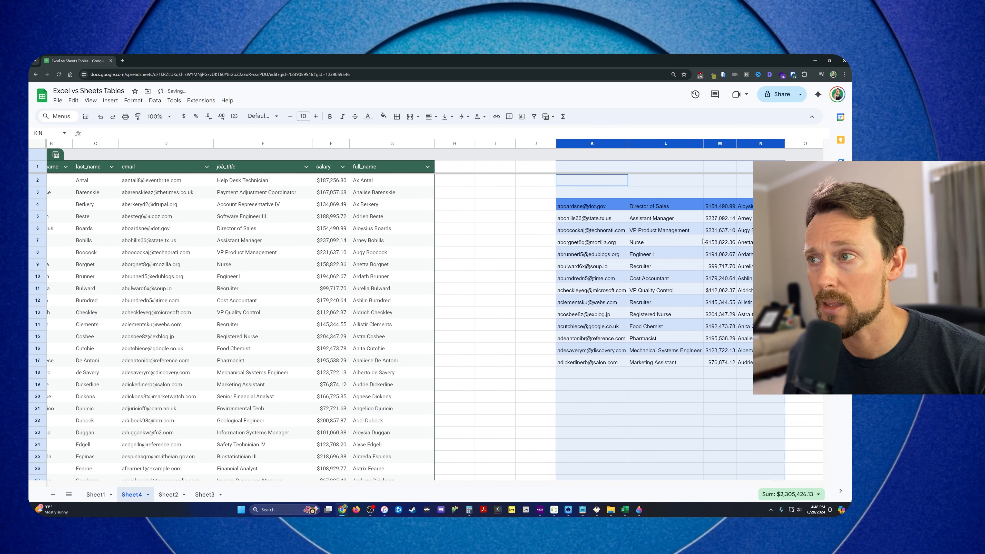
key(ctrl+minus)
key(ctrl+minus)
click(563, 213)
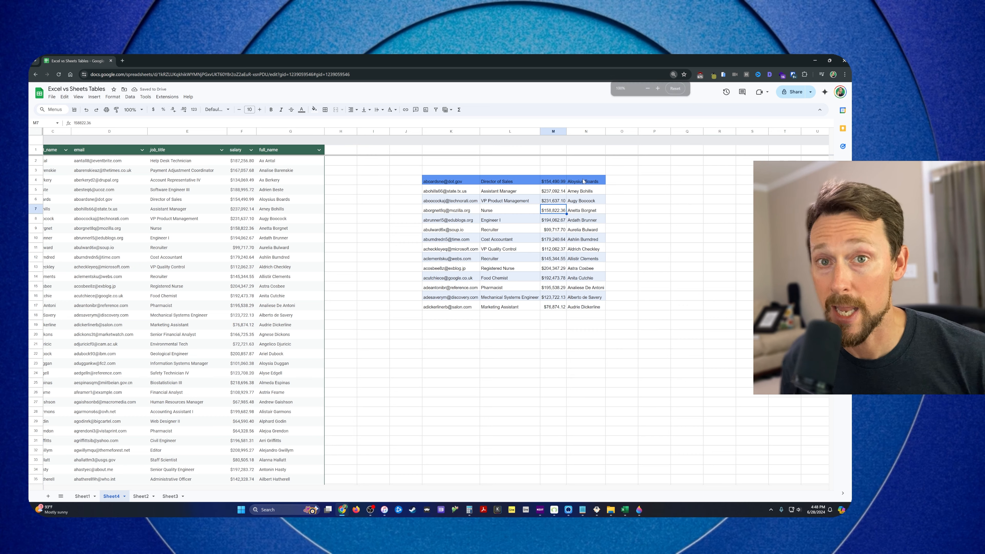
key(ctrl+plus)
key(ctrl+plus)
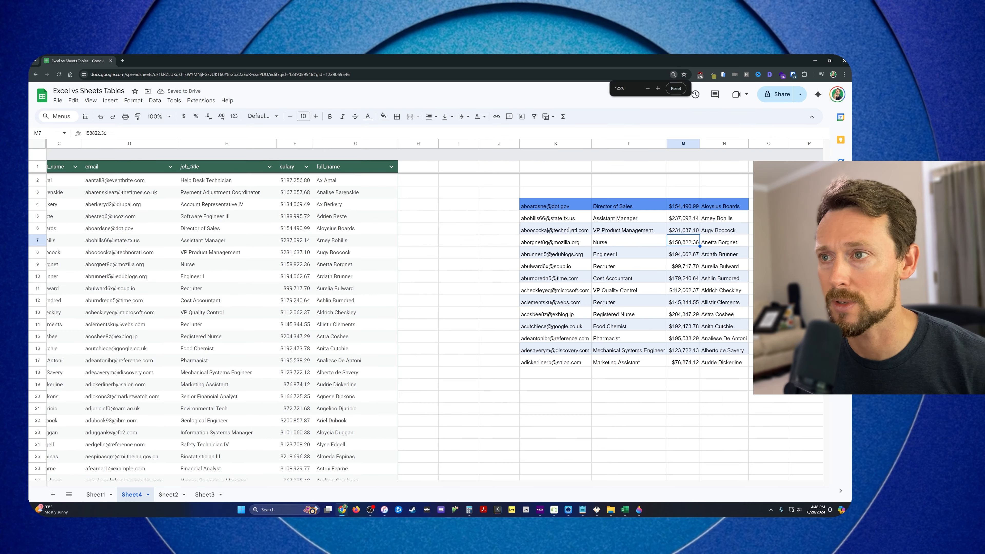
Step: Narrow the empty columns H to J between the People table and the copied range
scroll(645, 246, right, 2)
drag(402, 143, 352, 144)
click(438, 220)
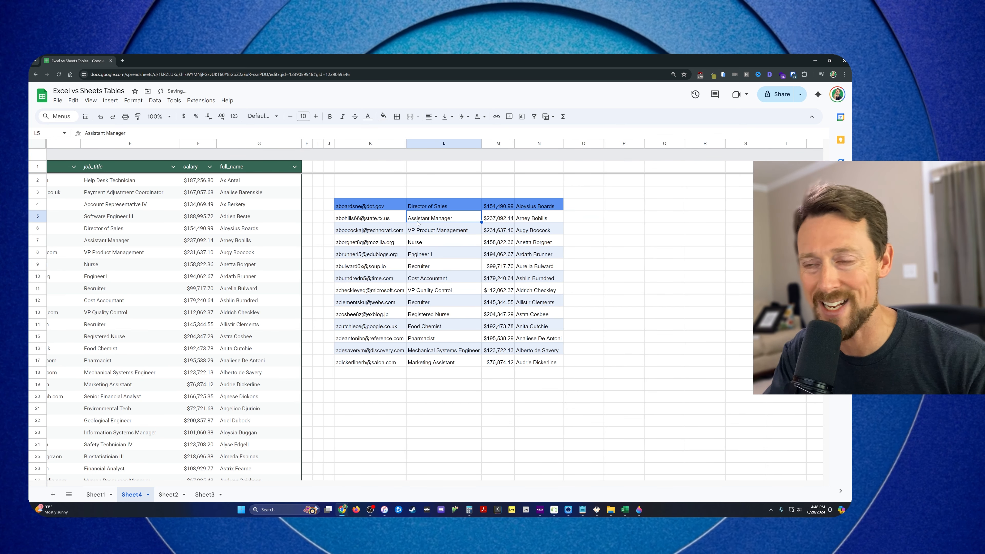
click(583, 276)
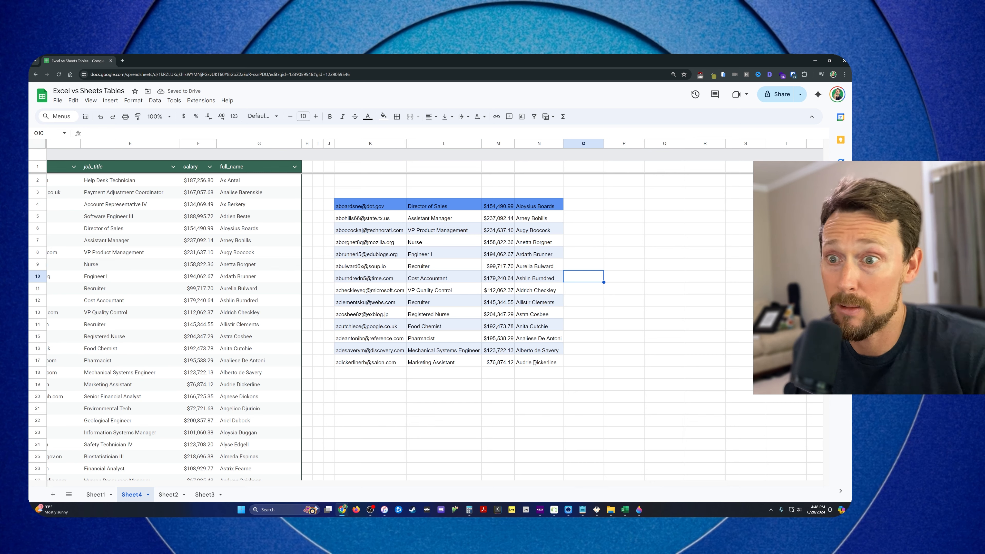